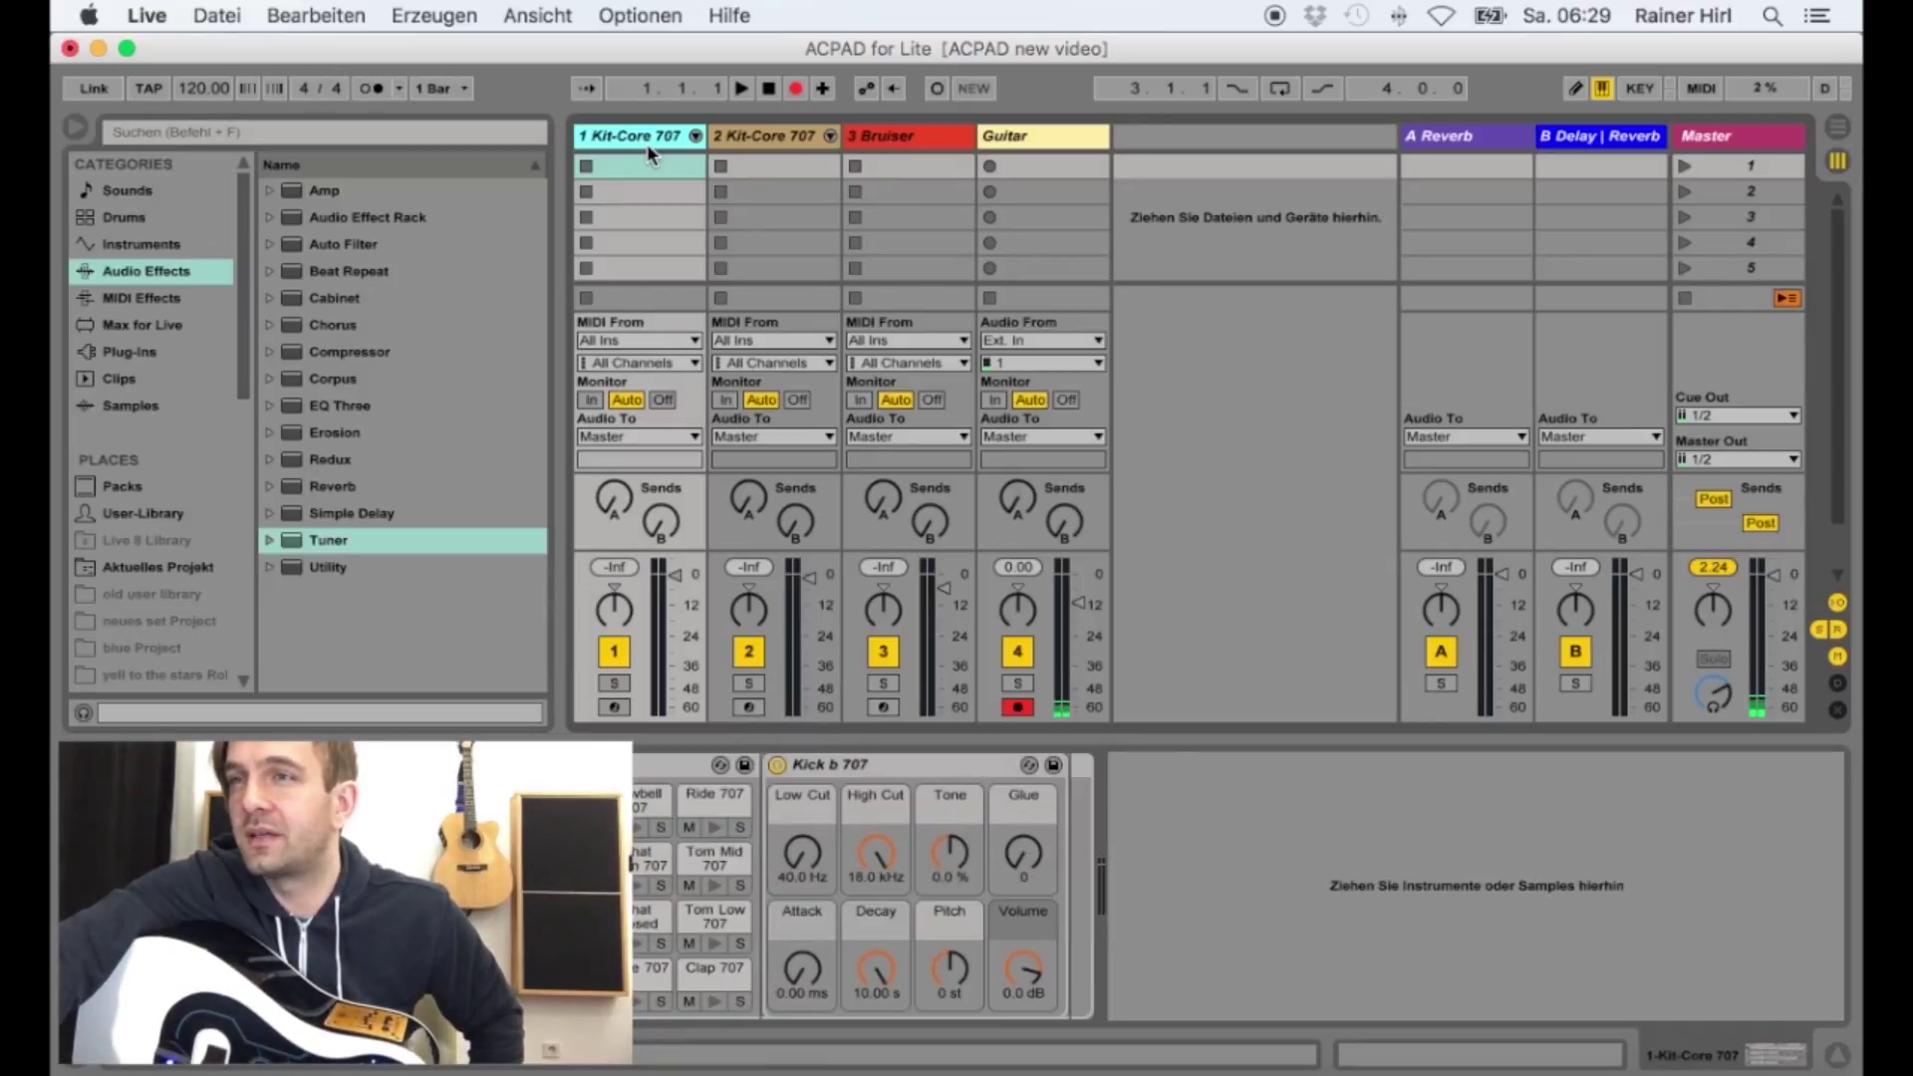
Step through the two Kit-Core 707 tracks, the Bruiser track and the Guitar track to view their devices, returning to the first track.
key(Right)
key(Right)
key(Left)
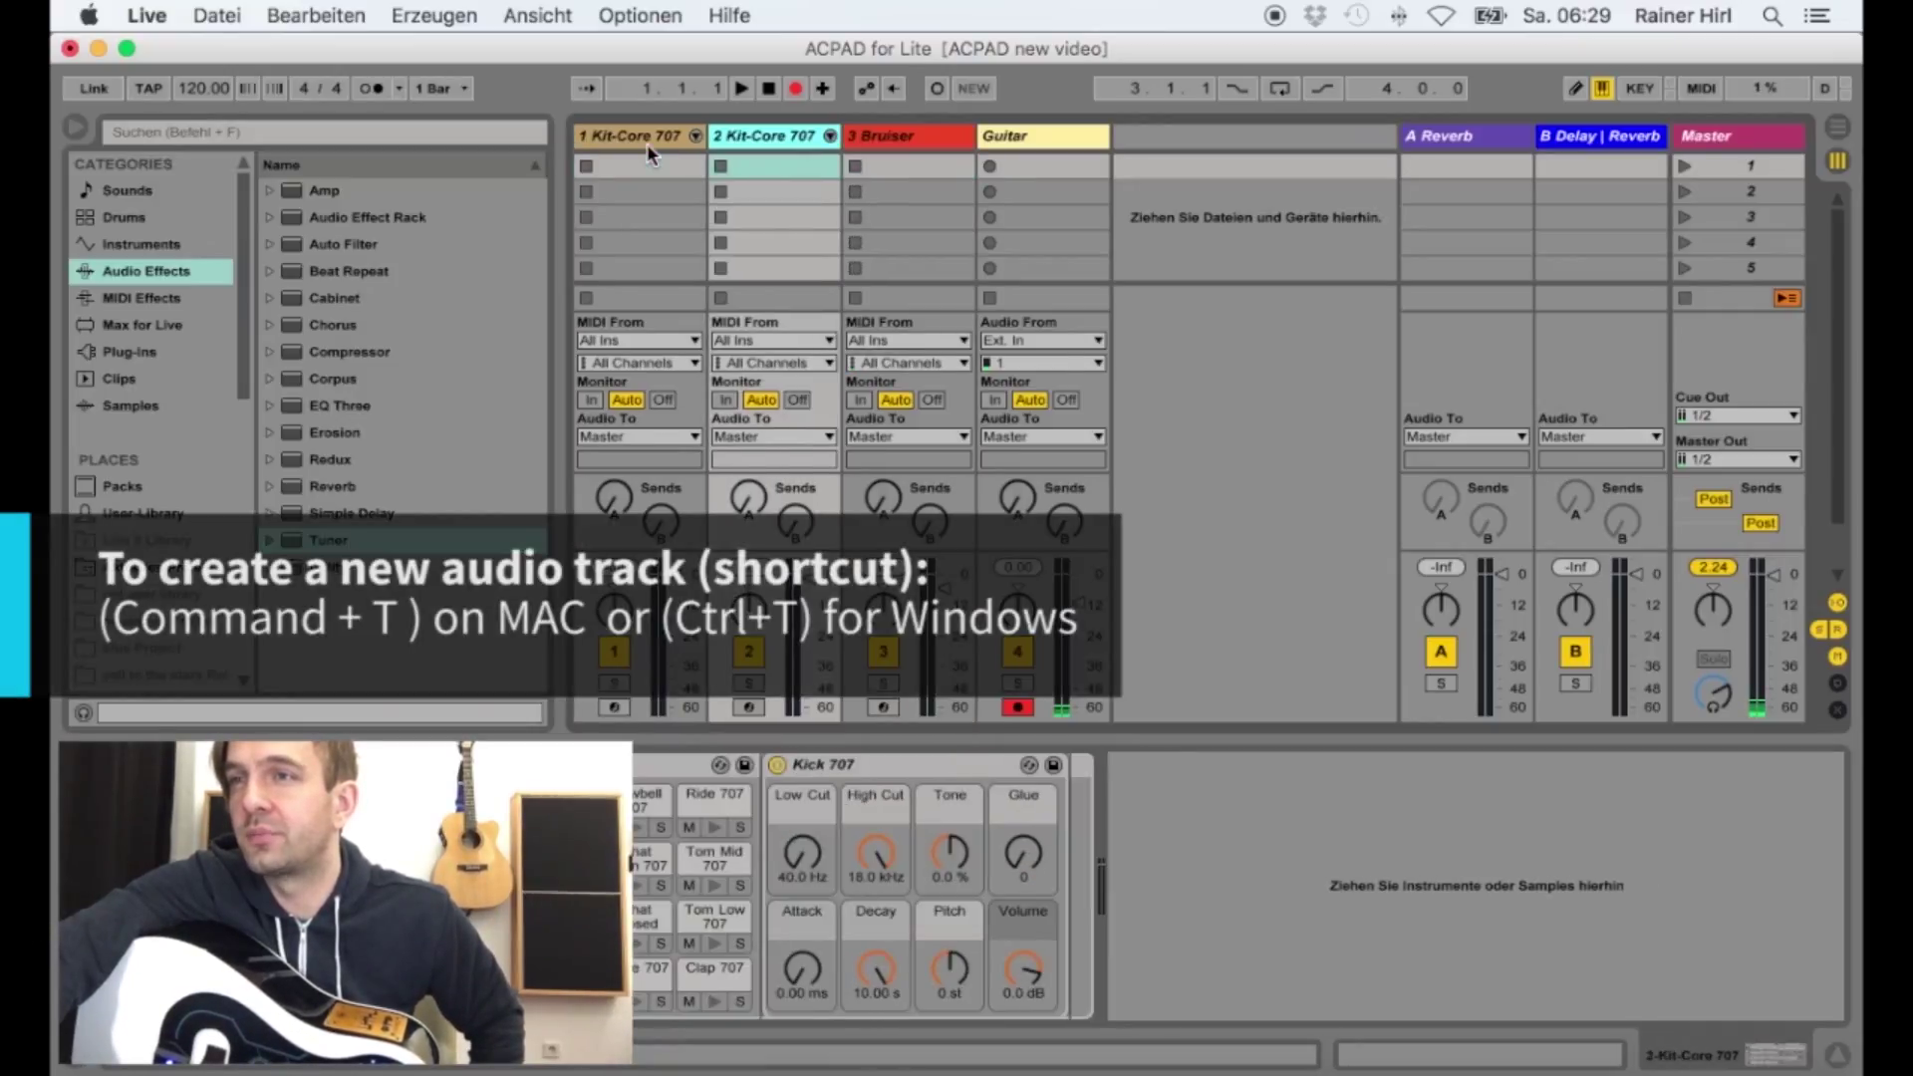
key(Right)
key(Left)
key(Left)
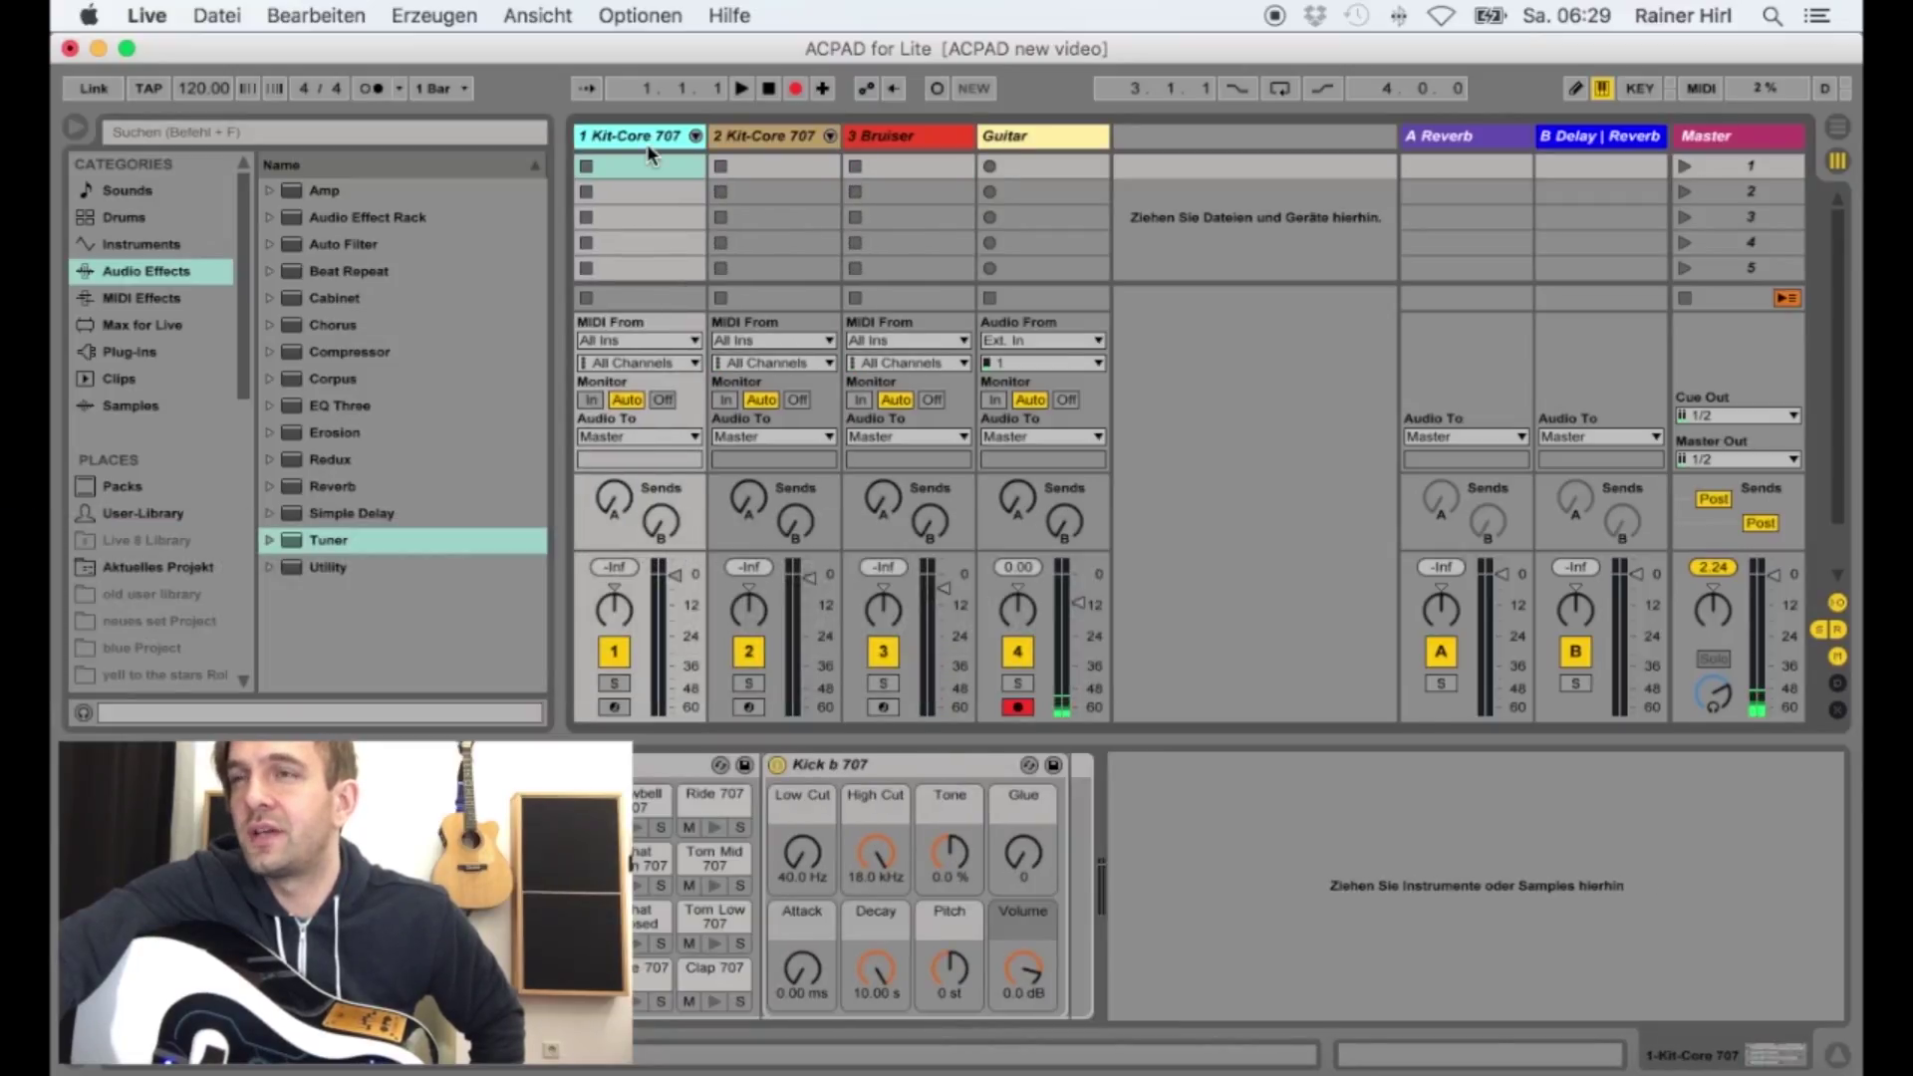
key(Right)
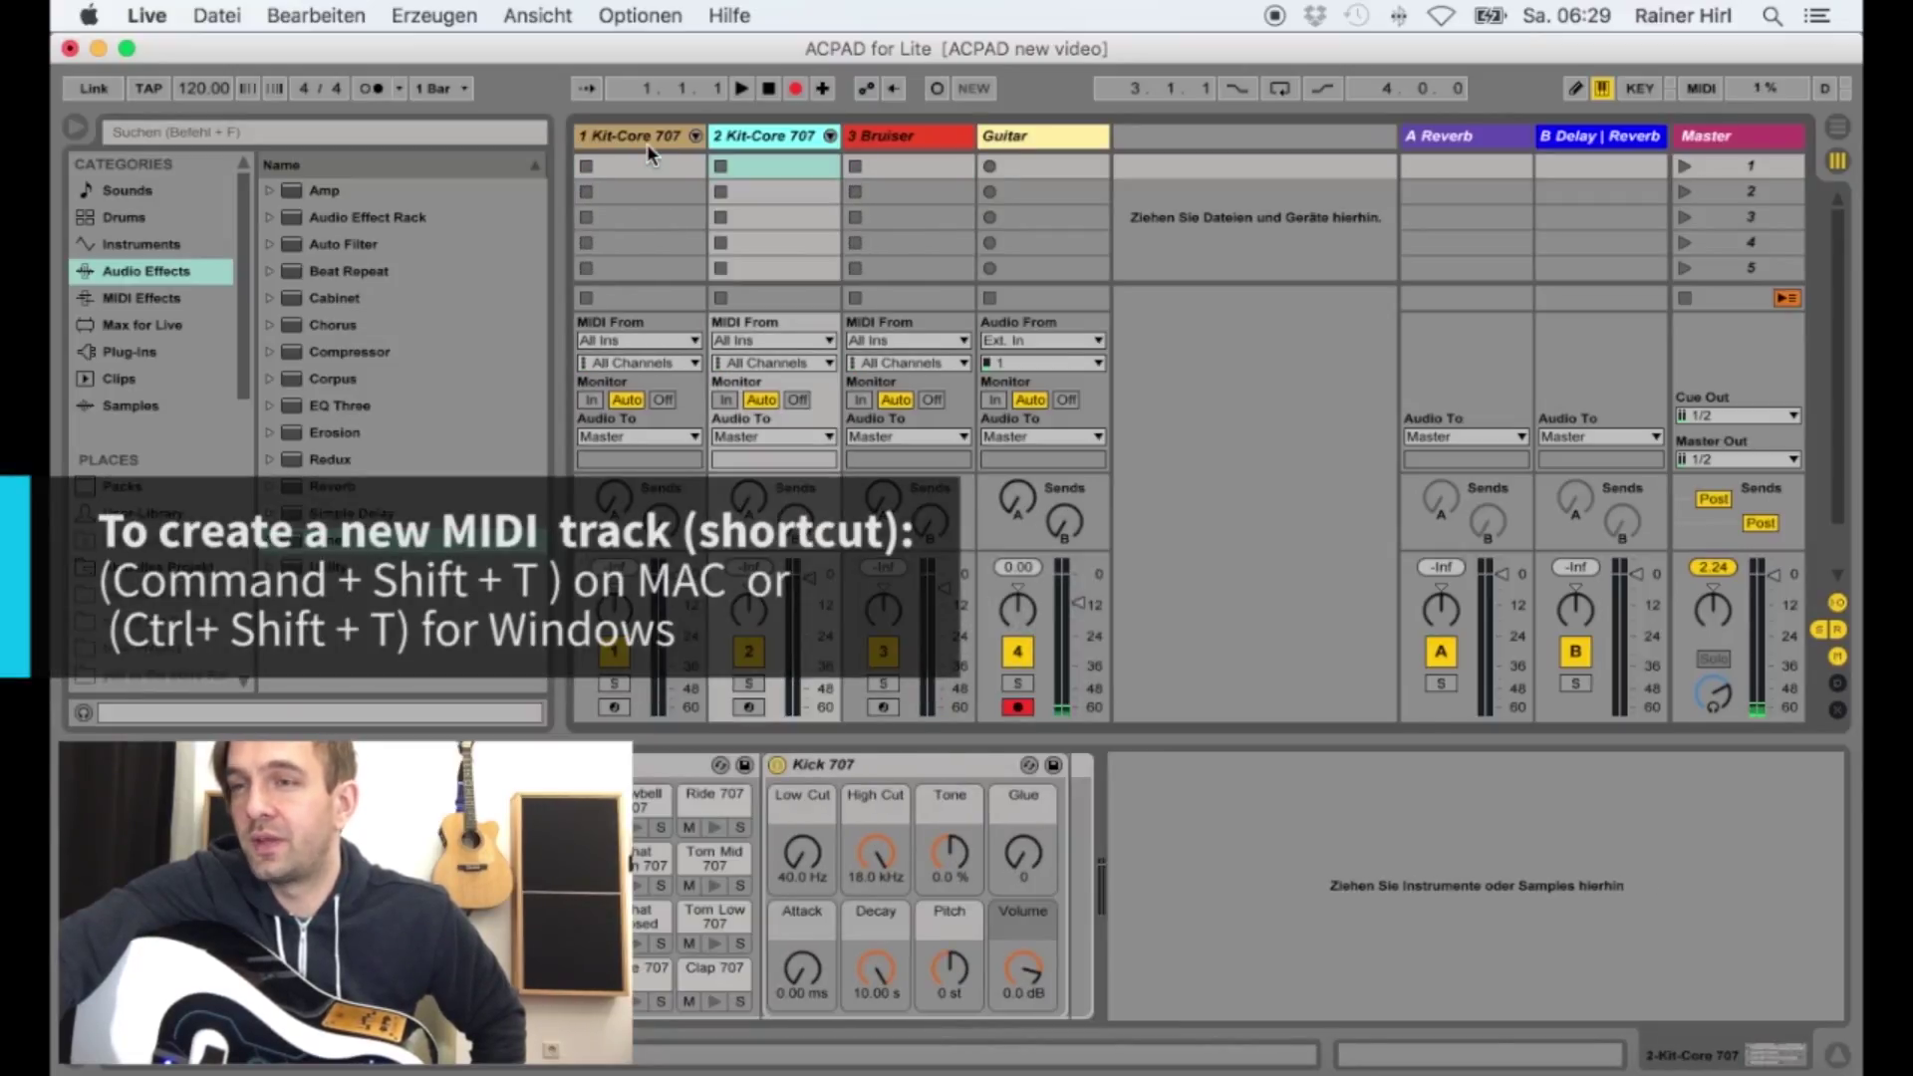
key(Right)
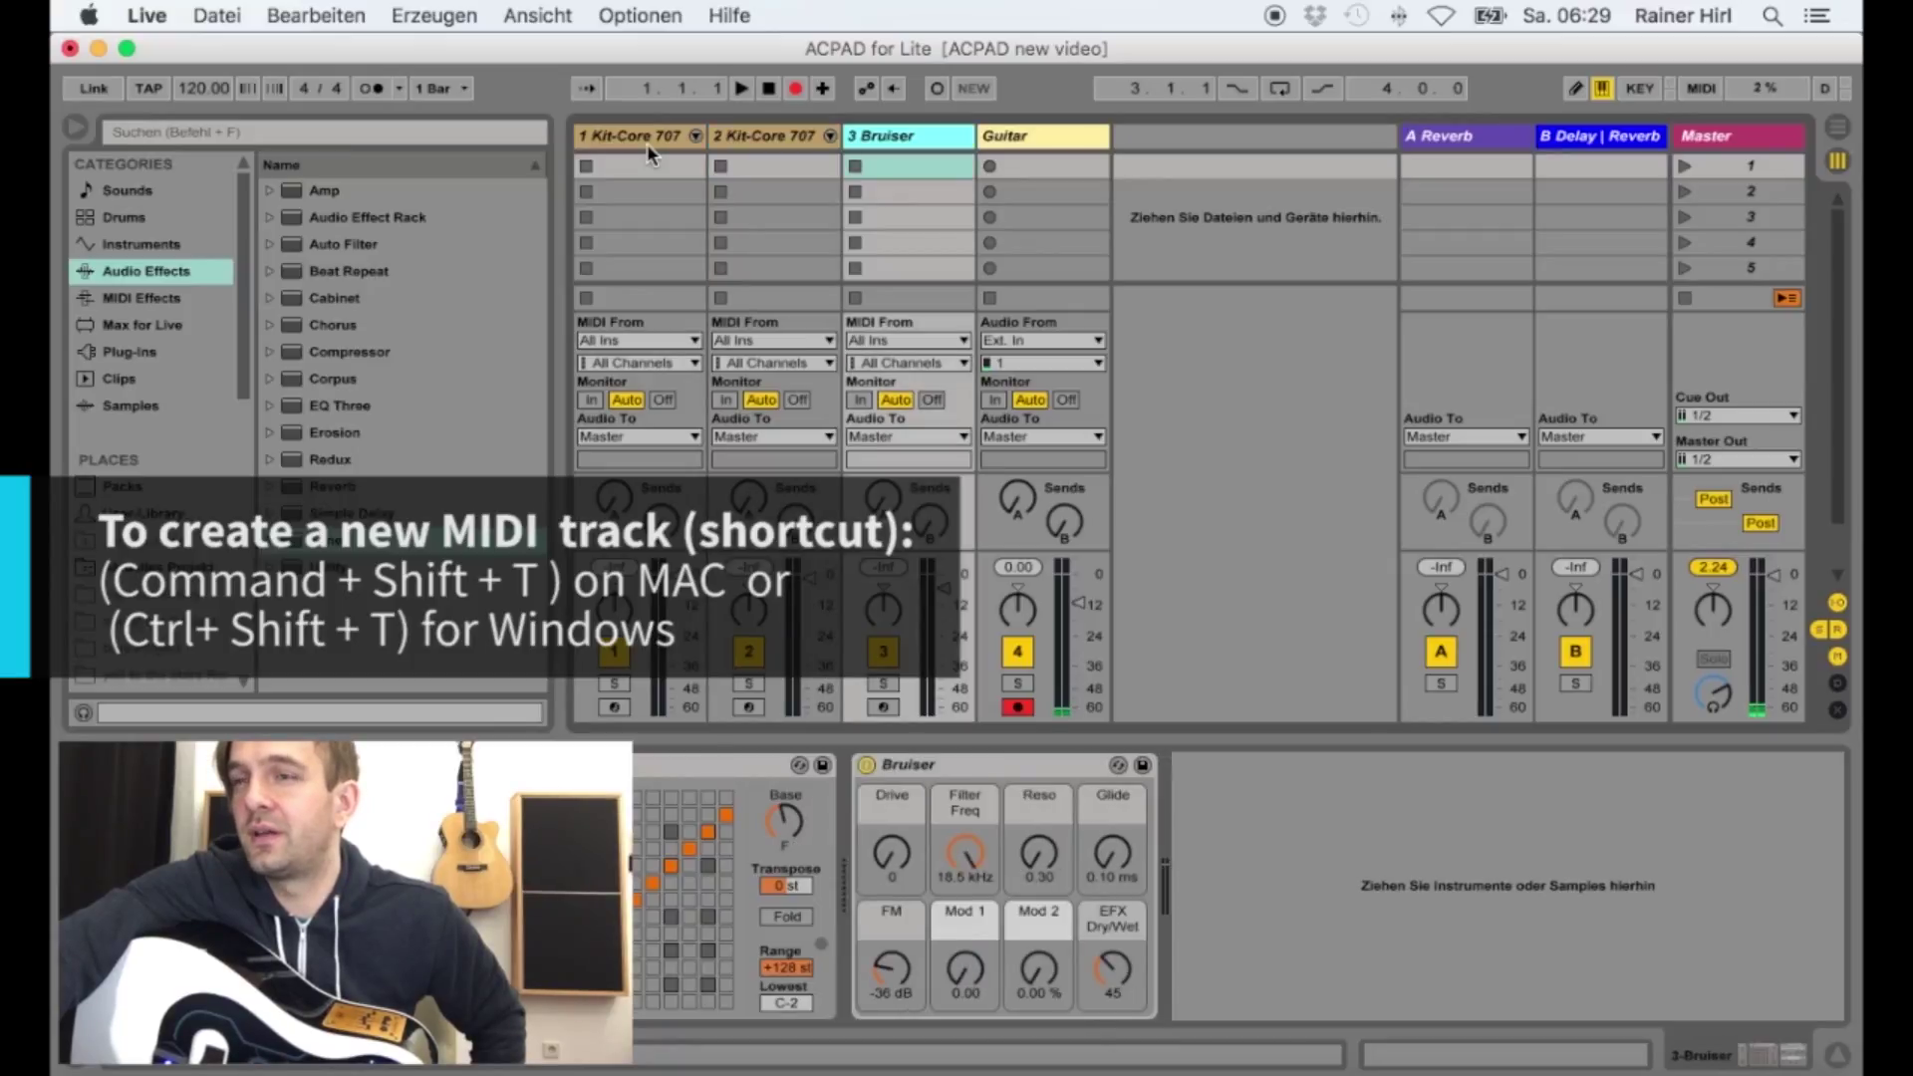
key(Right)
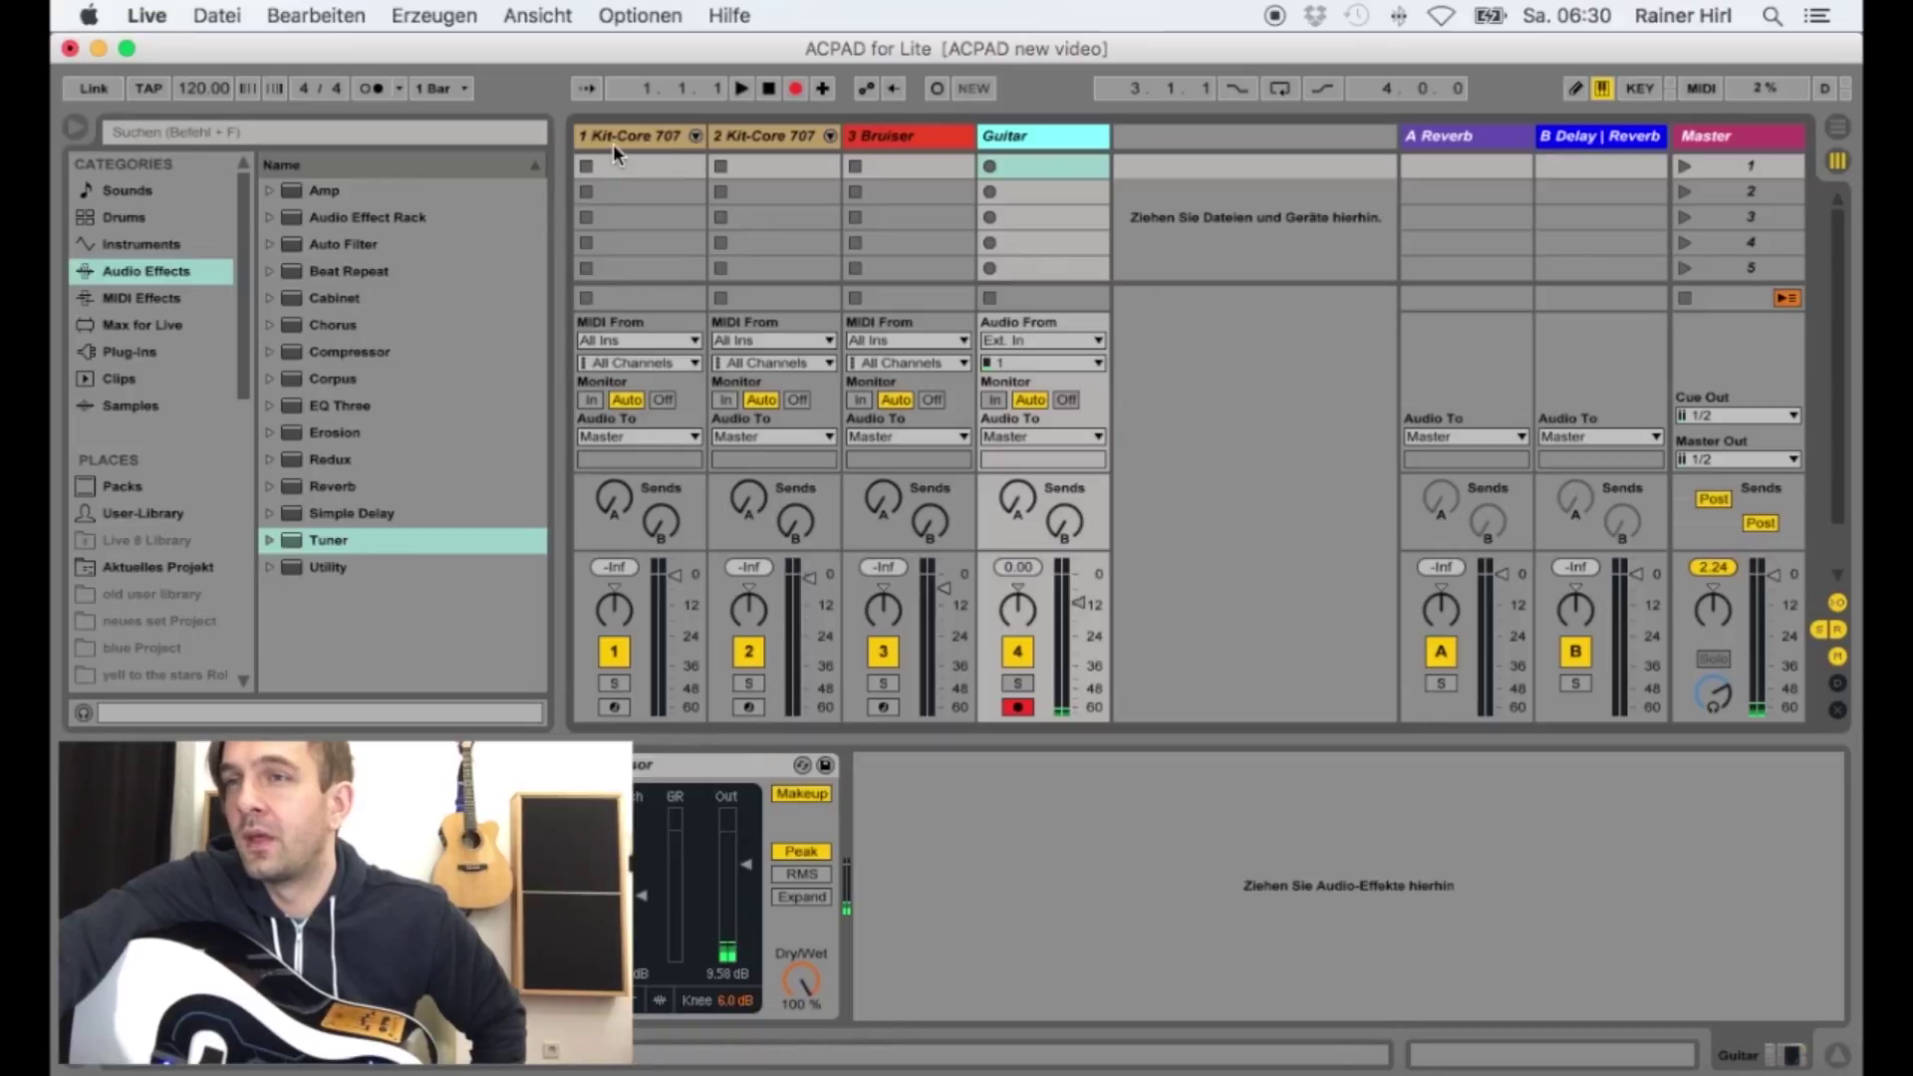
click(613, 143)
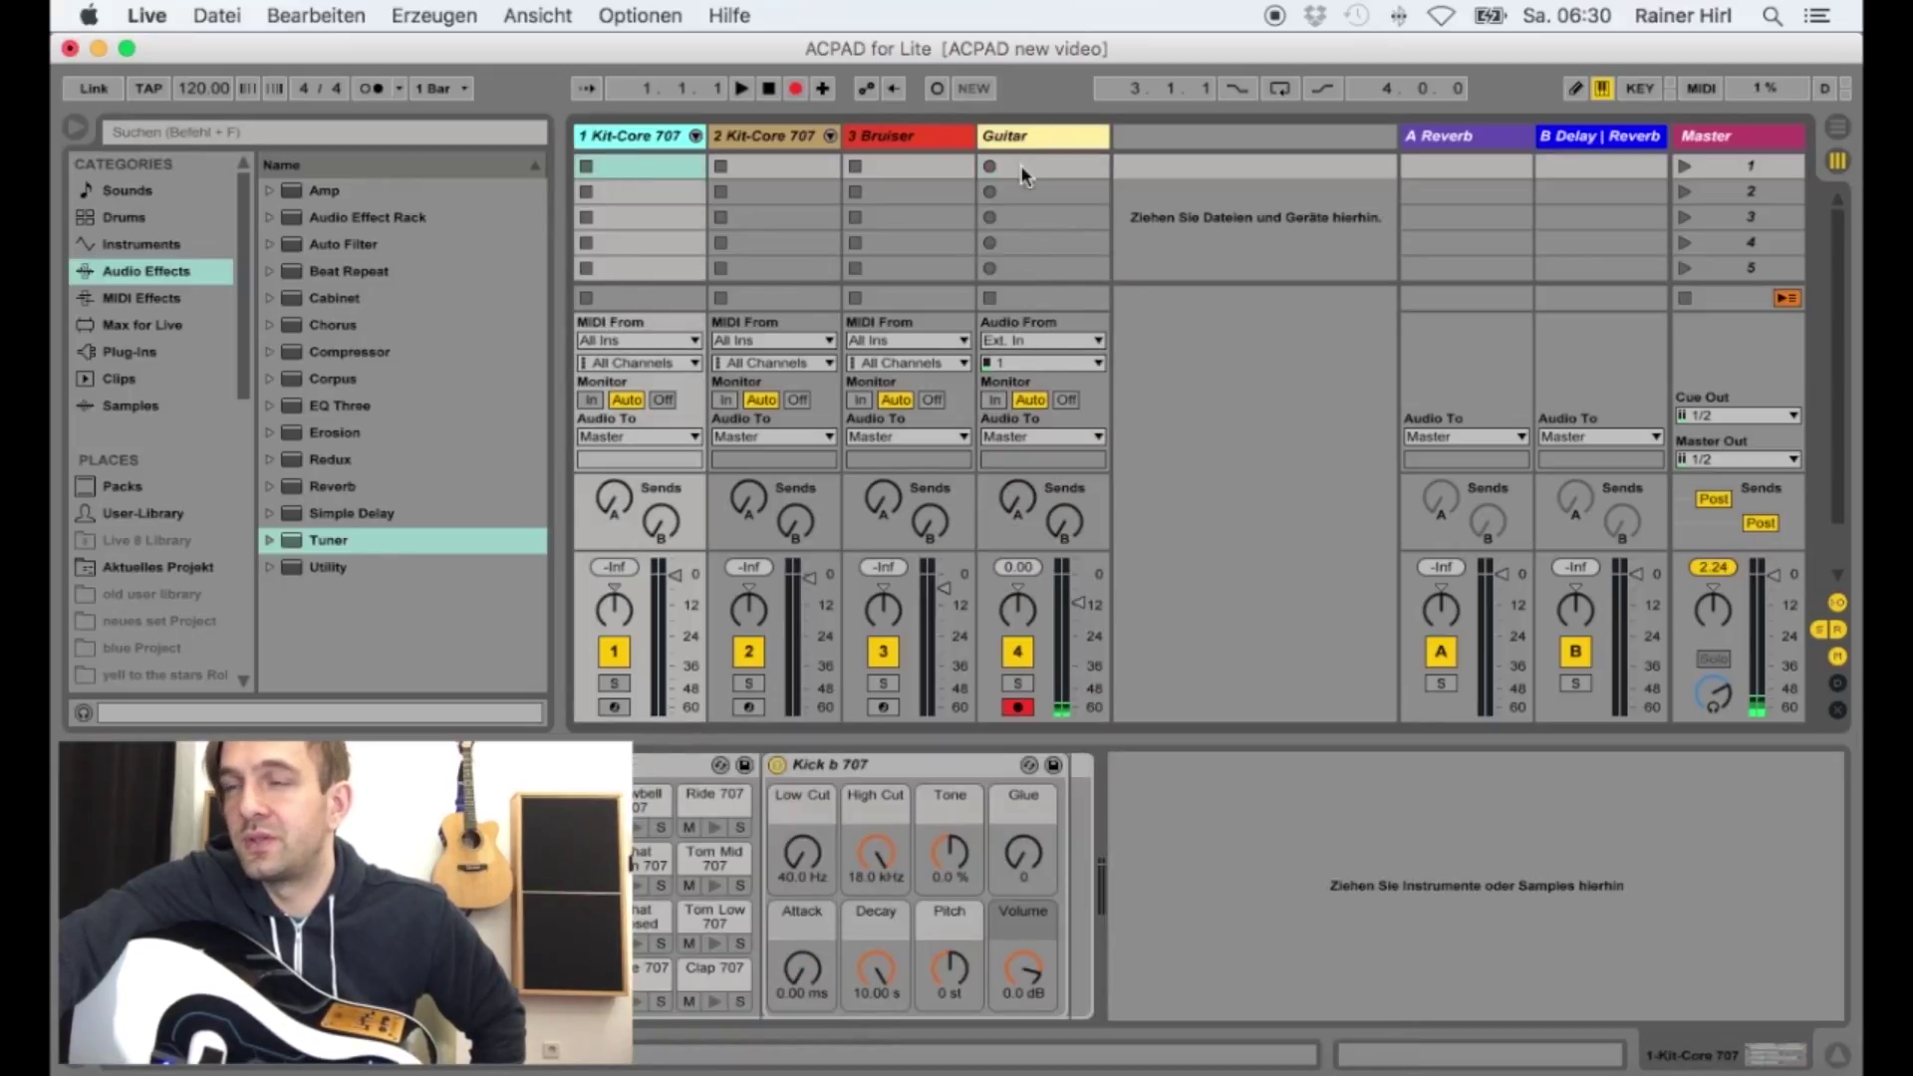
Examine the Guitar track's available audio input sources and input channels.
click(1034, 341)
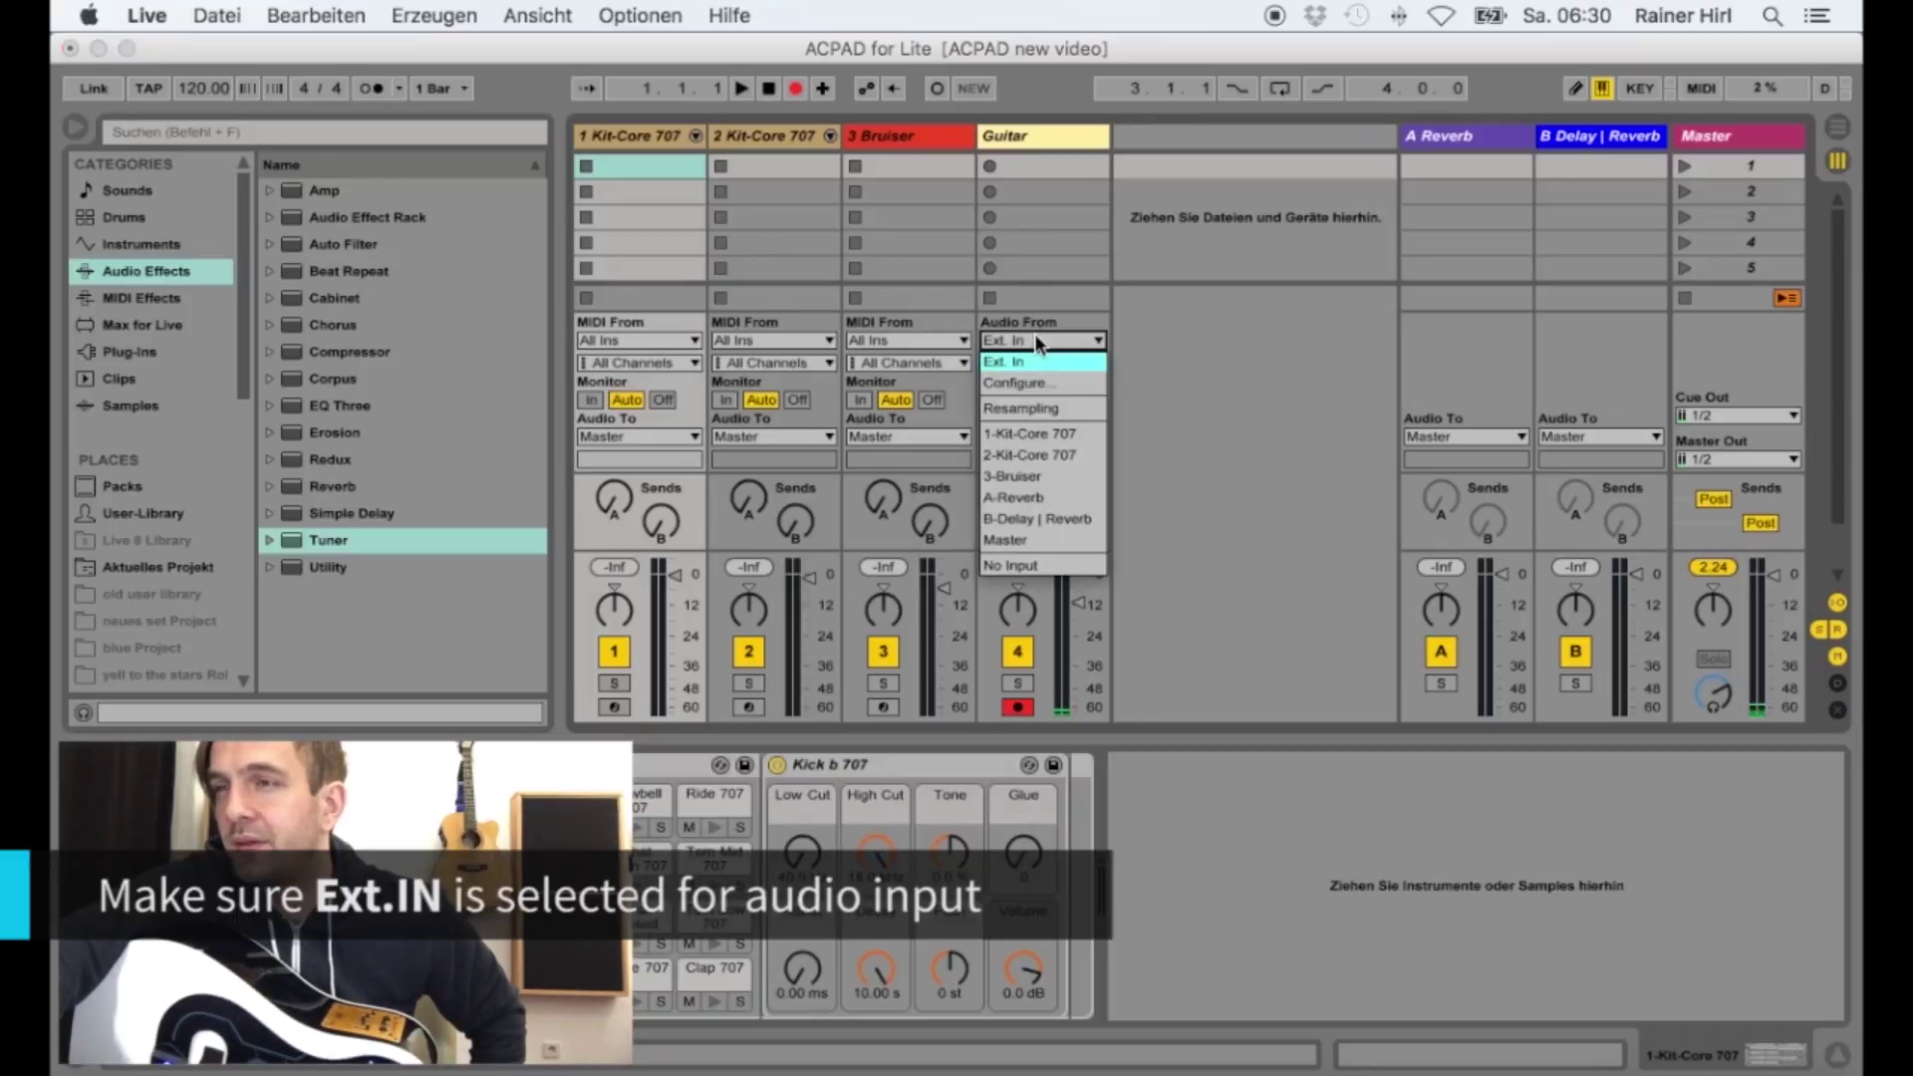
click(1036, 341)
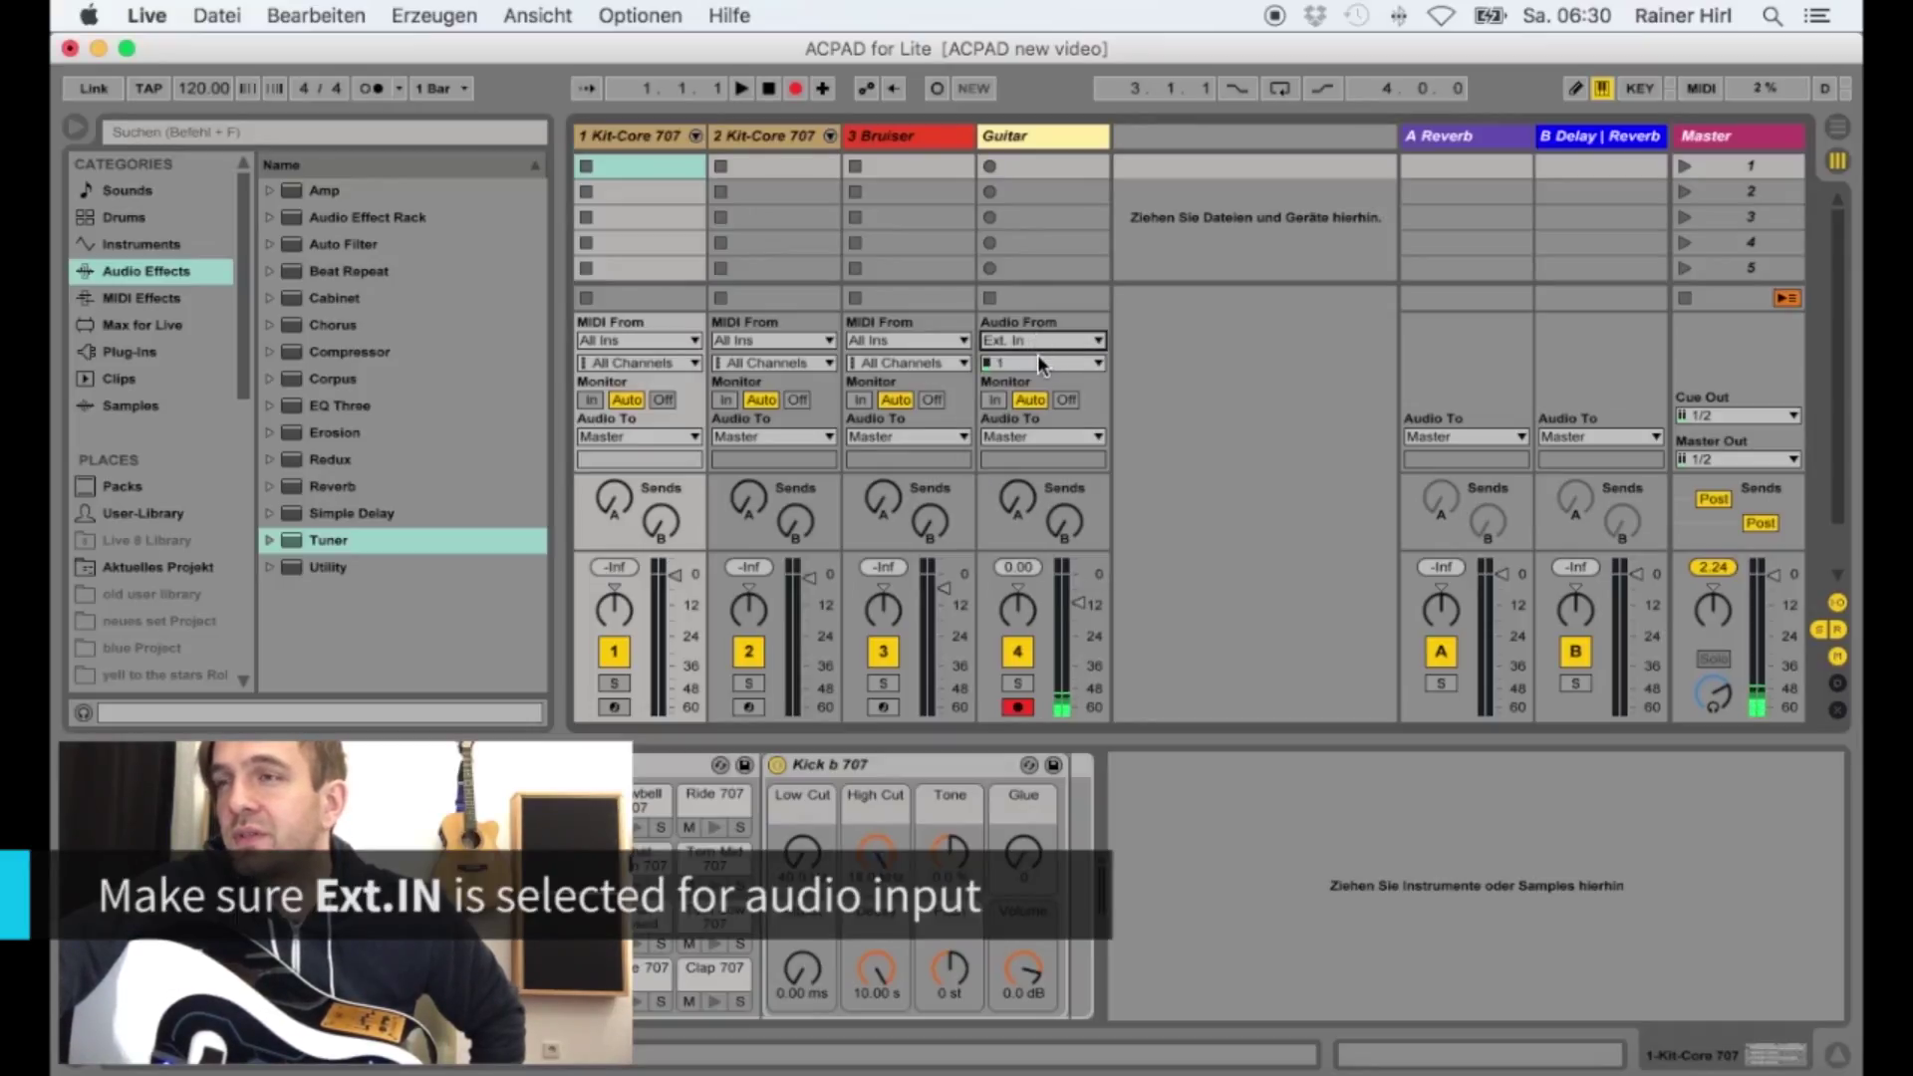
click(1093, 365)
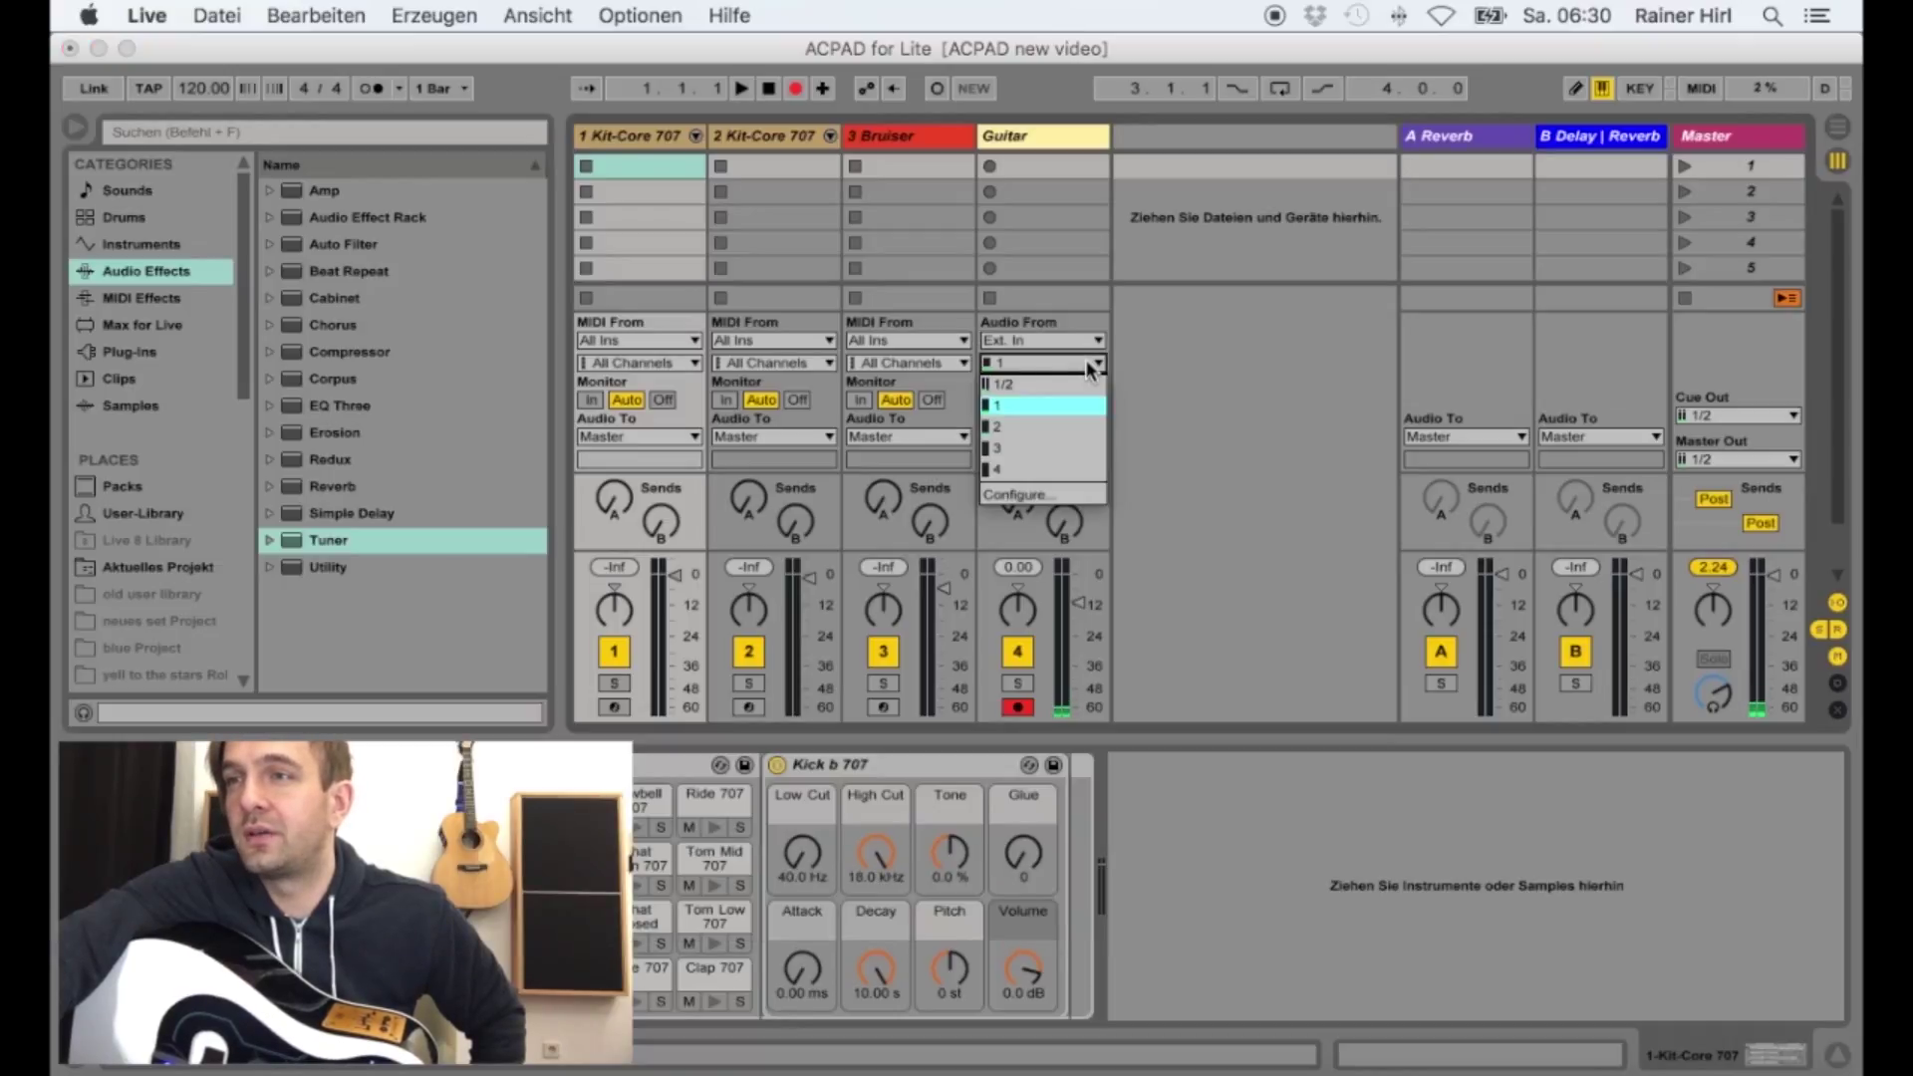
click(1054, 356)
click(1039, 341)
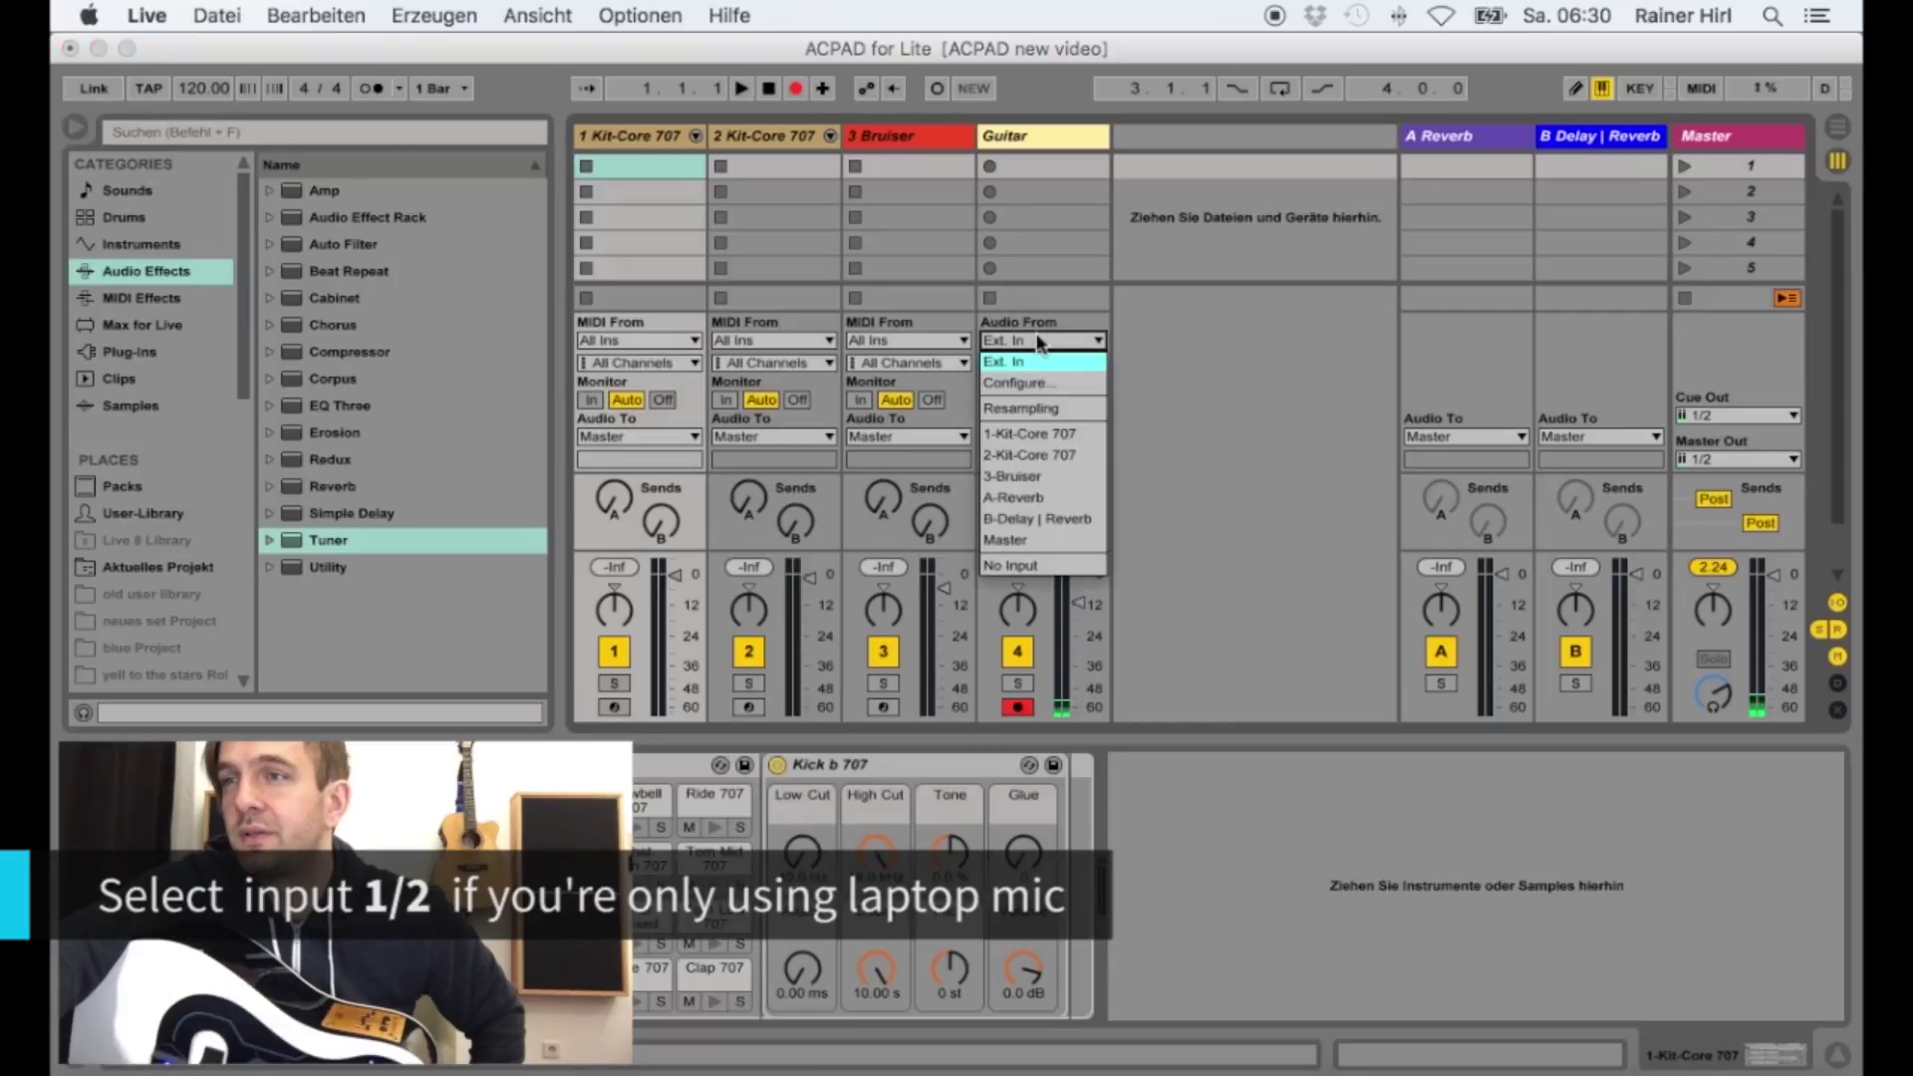
click(1039, 342)
click(1048, 363)
click(1053, 342)
Choose Scarlett 18i20 USB as both audio input and output device in the preferences, and review the Record, Warp and Launch settings.
click(1050, 344)
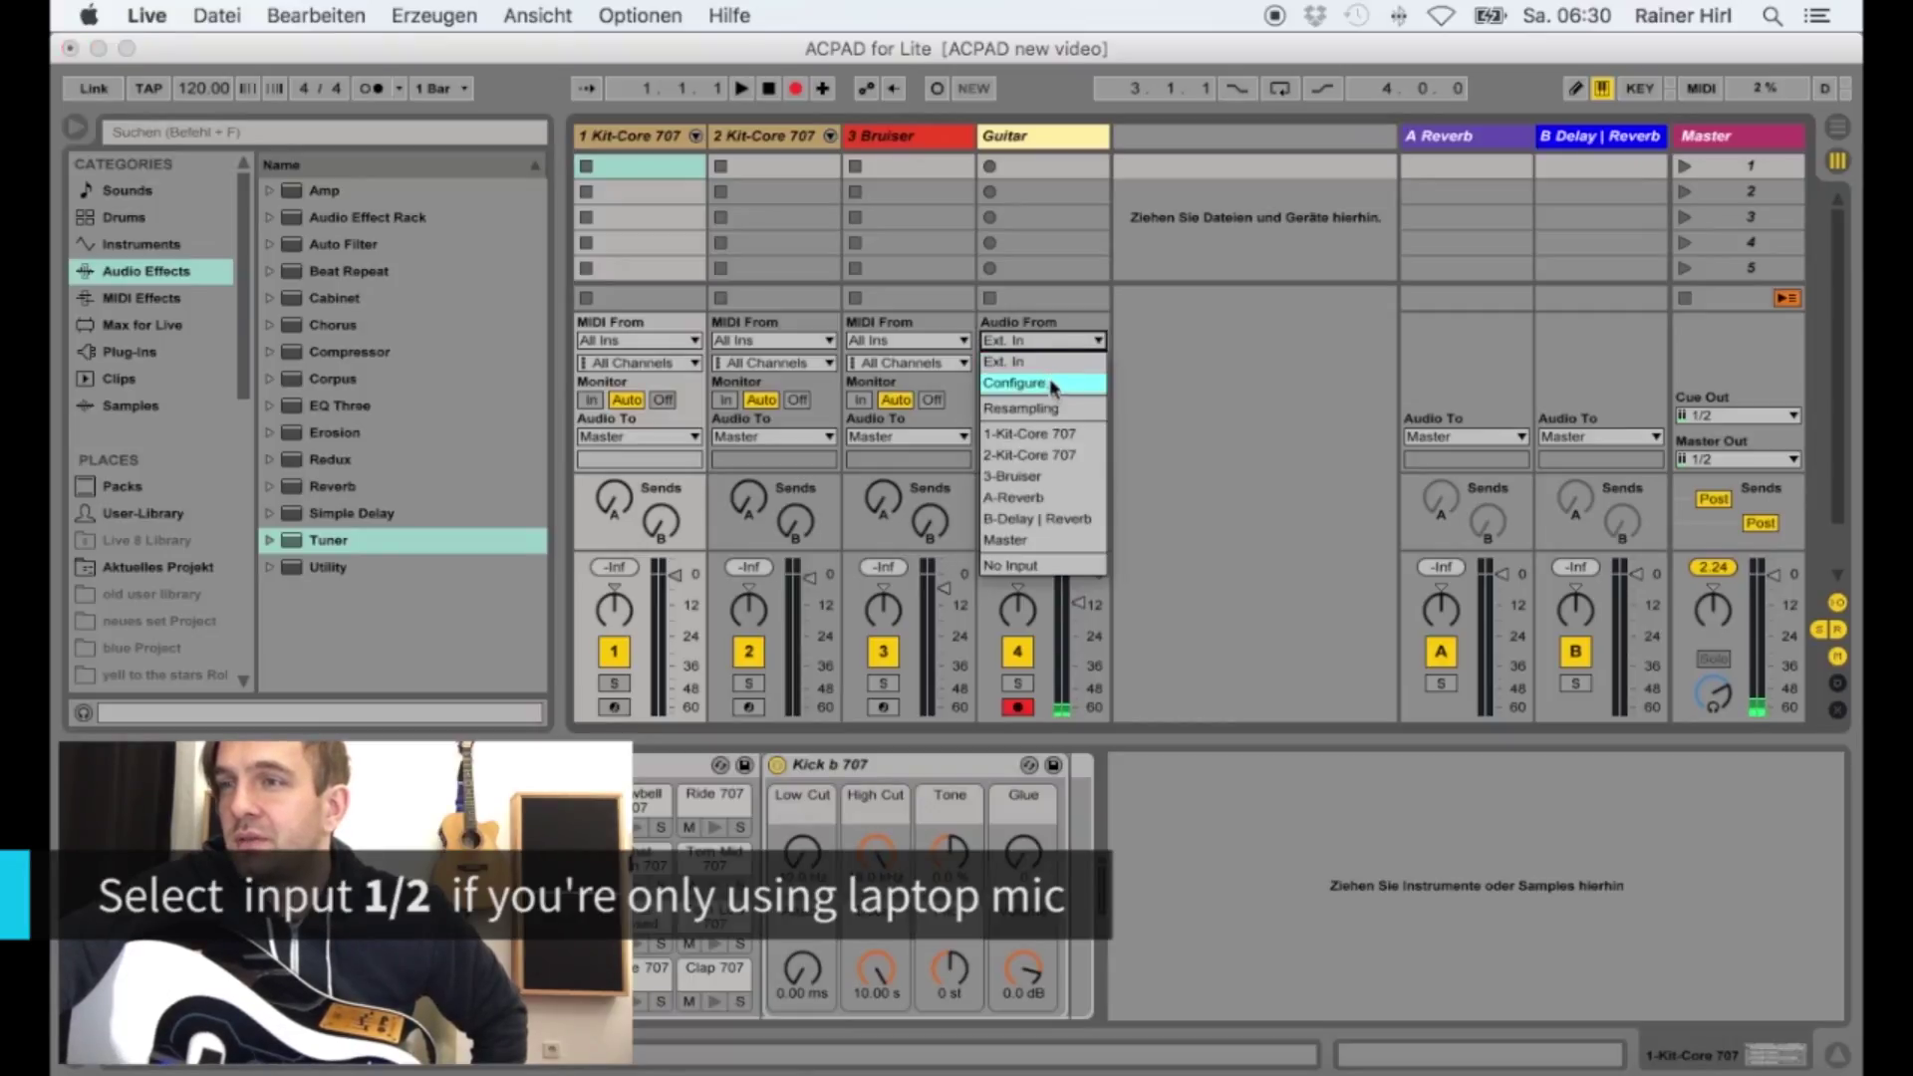
click(1045, 385)
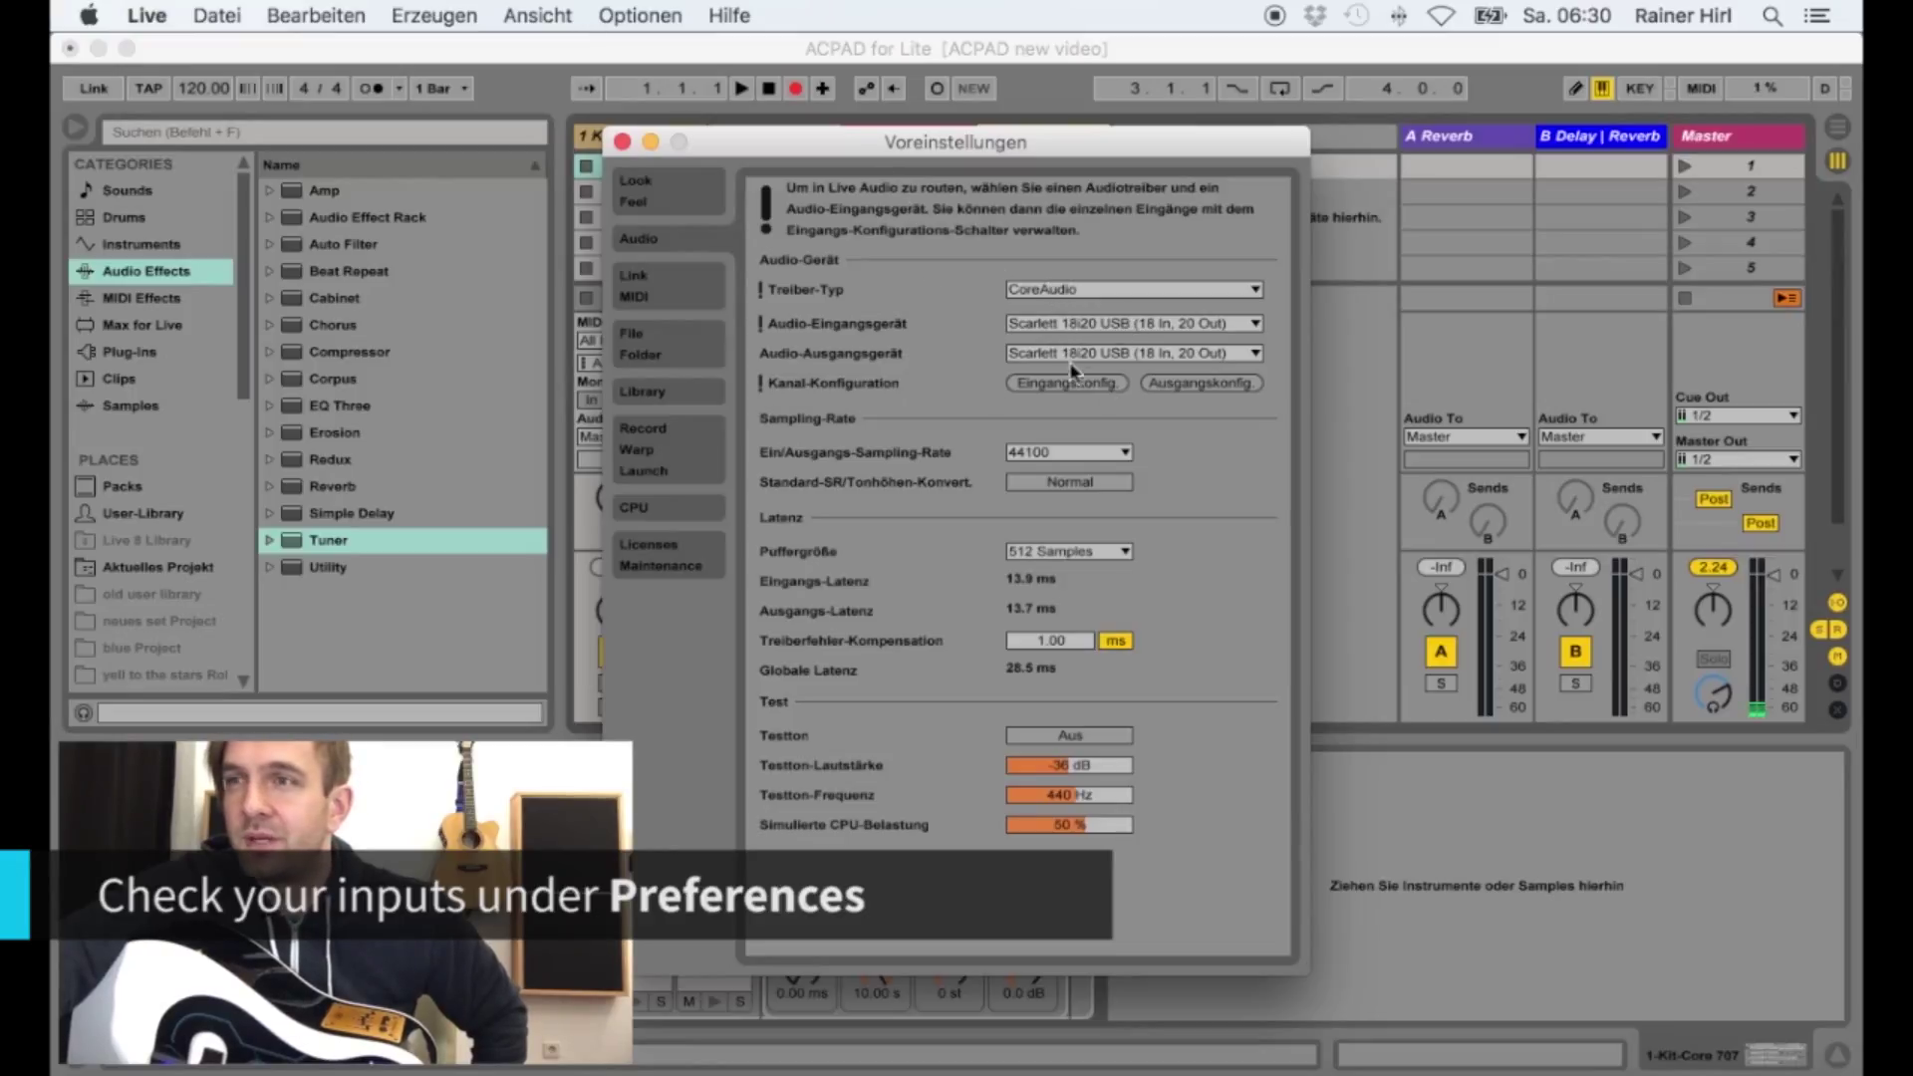
click(1036, 325)
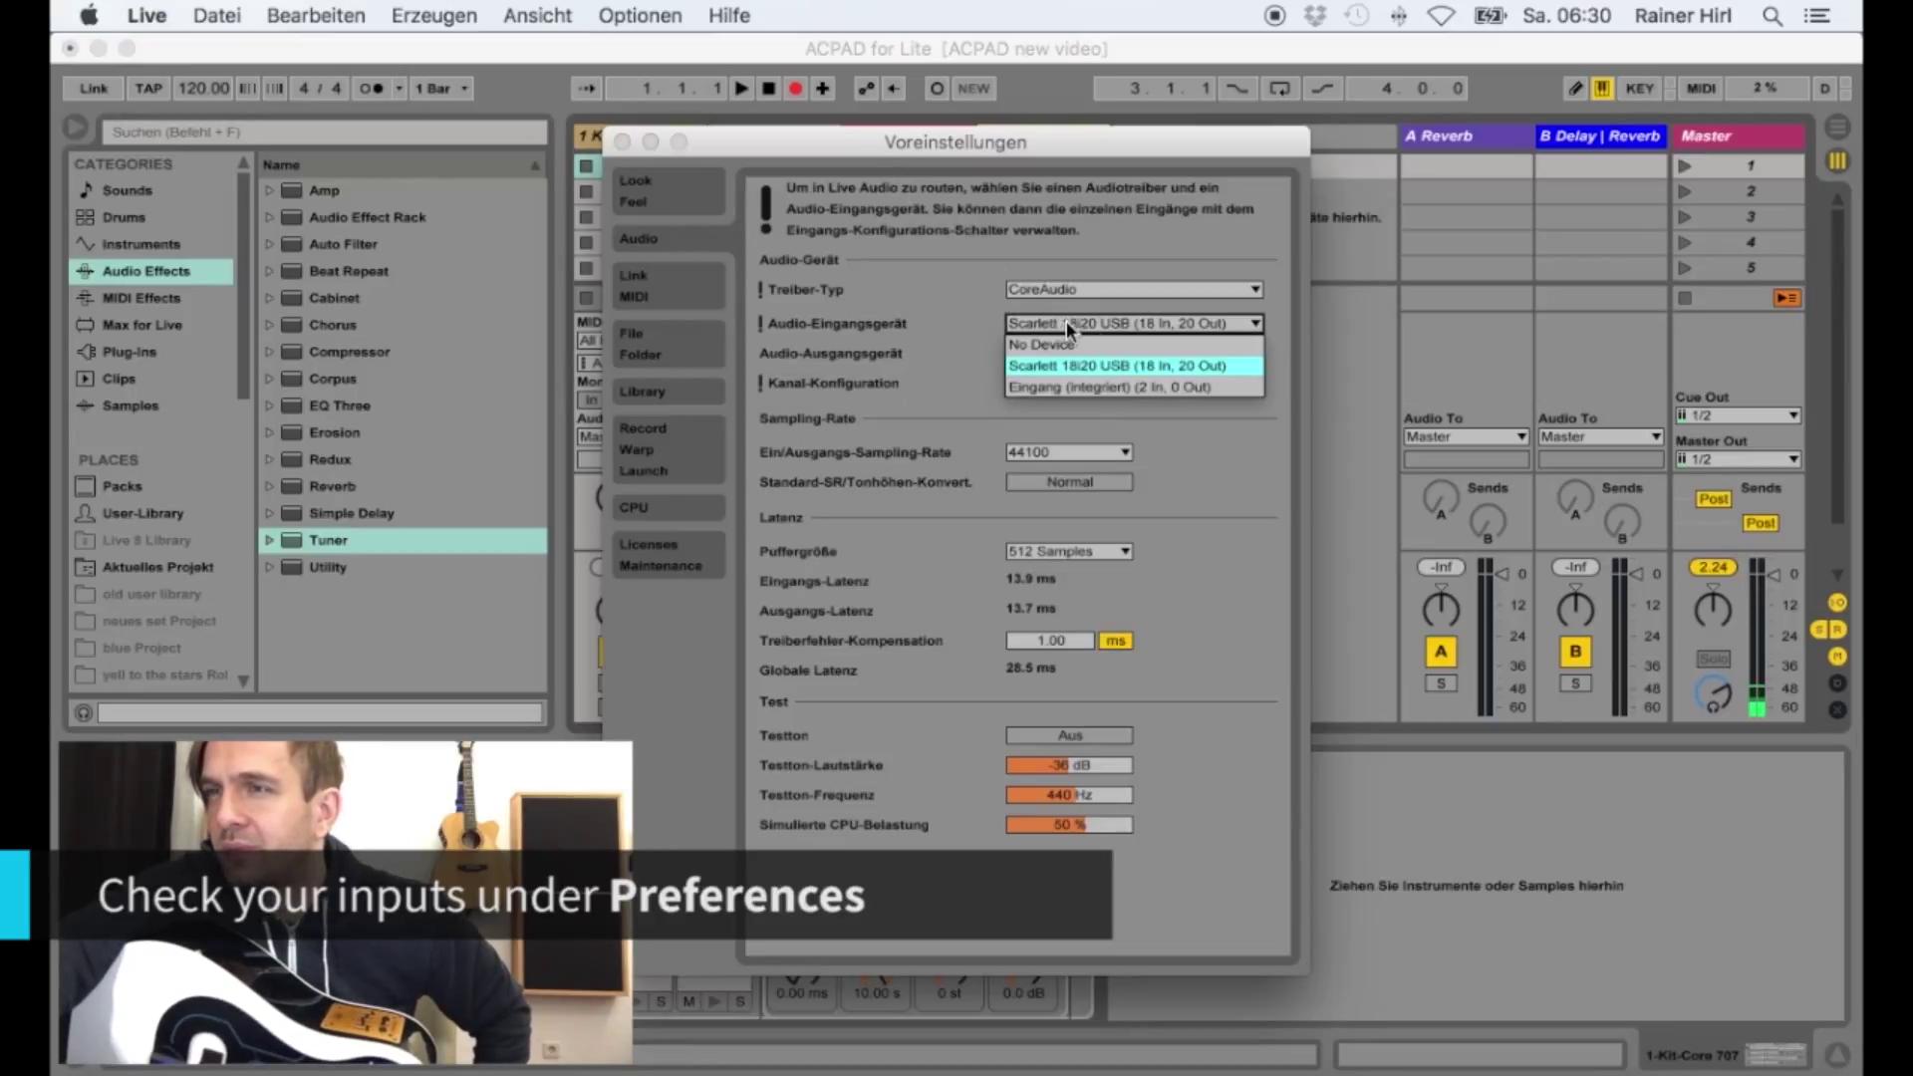
click(1110, 363)
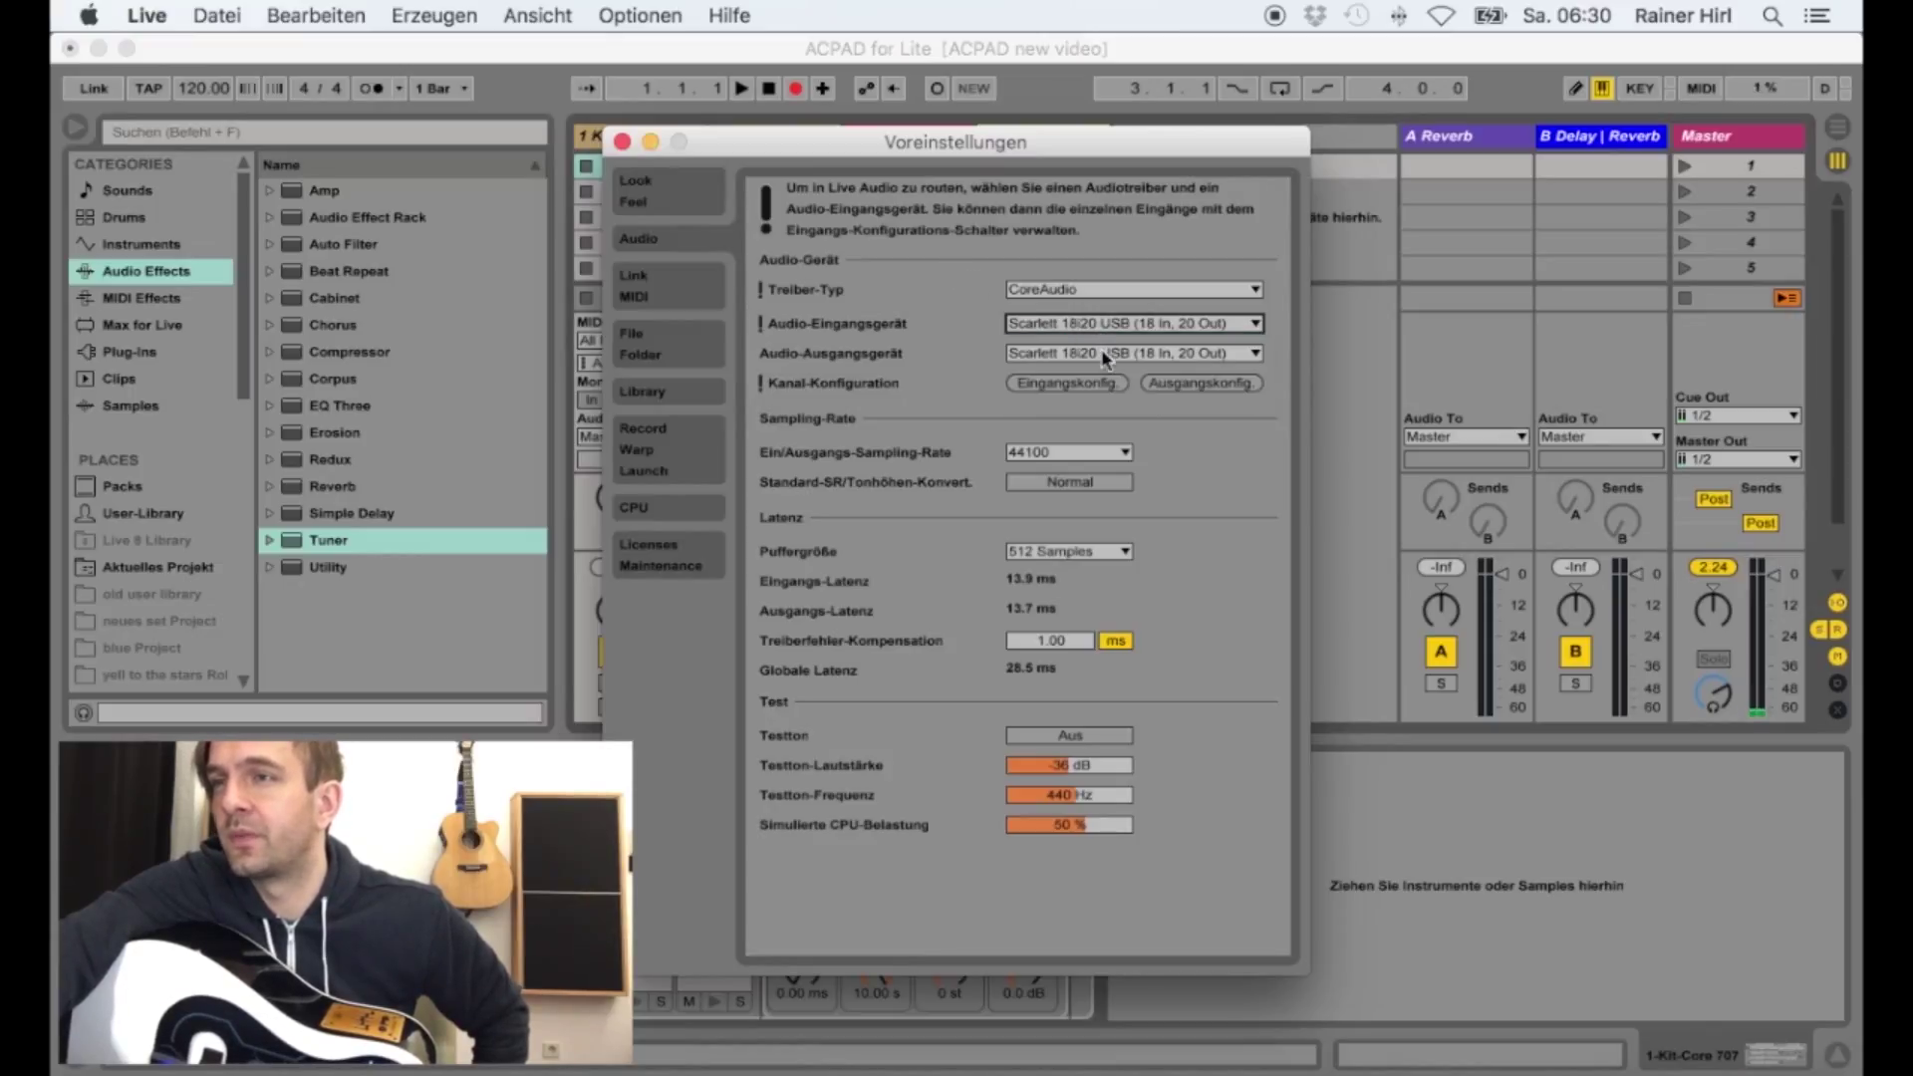
click(1102, 355)
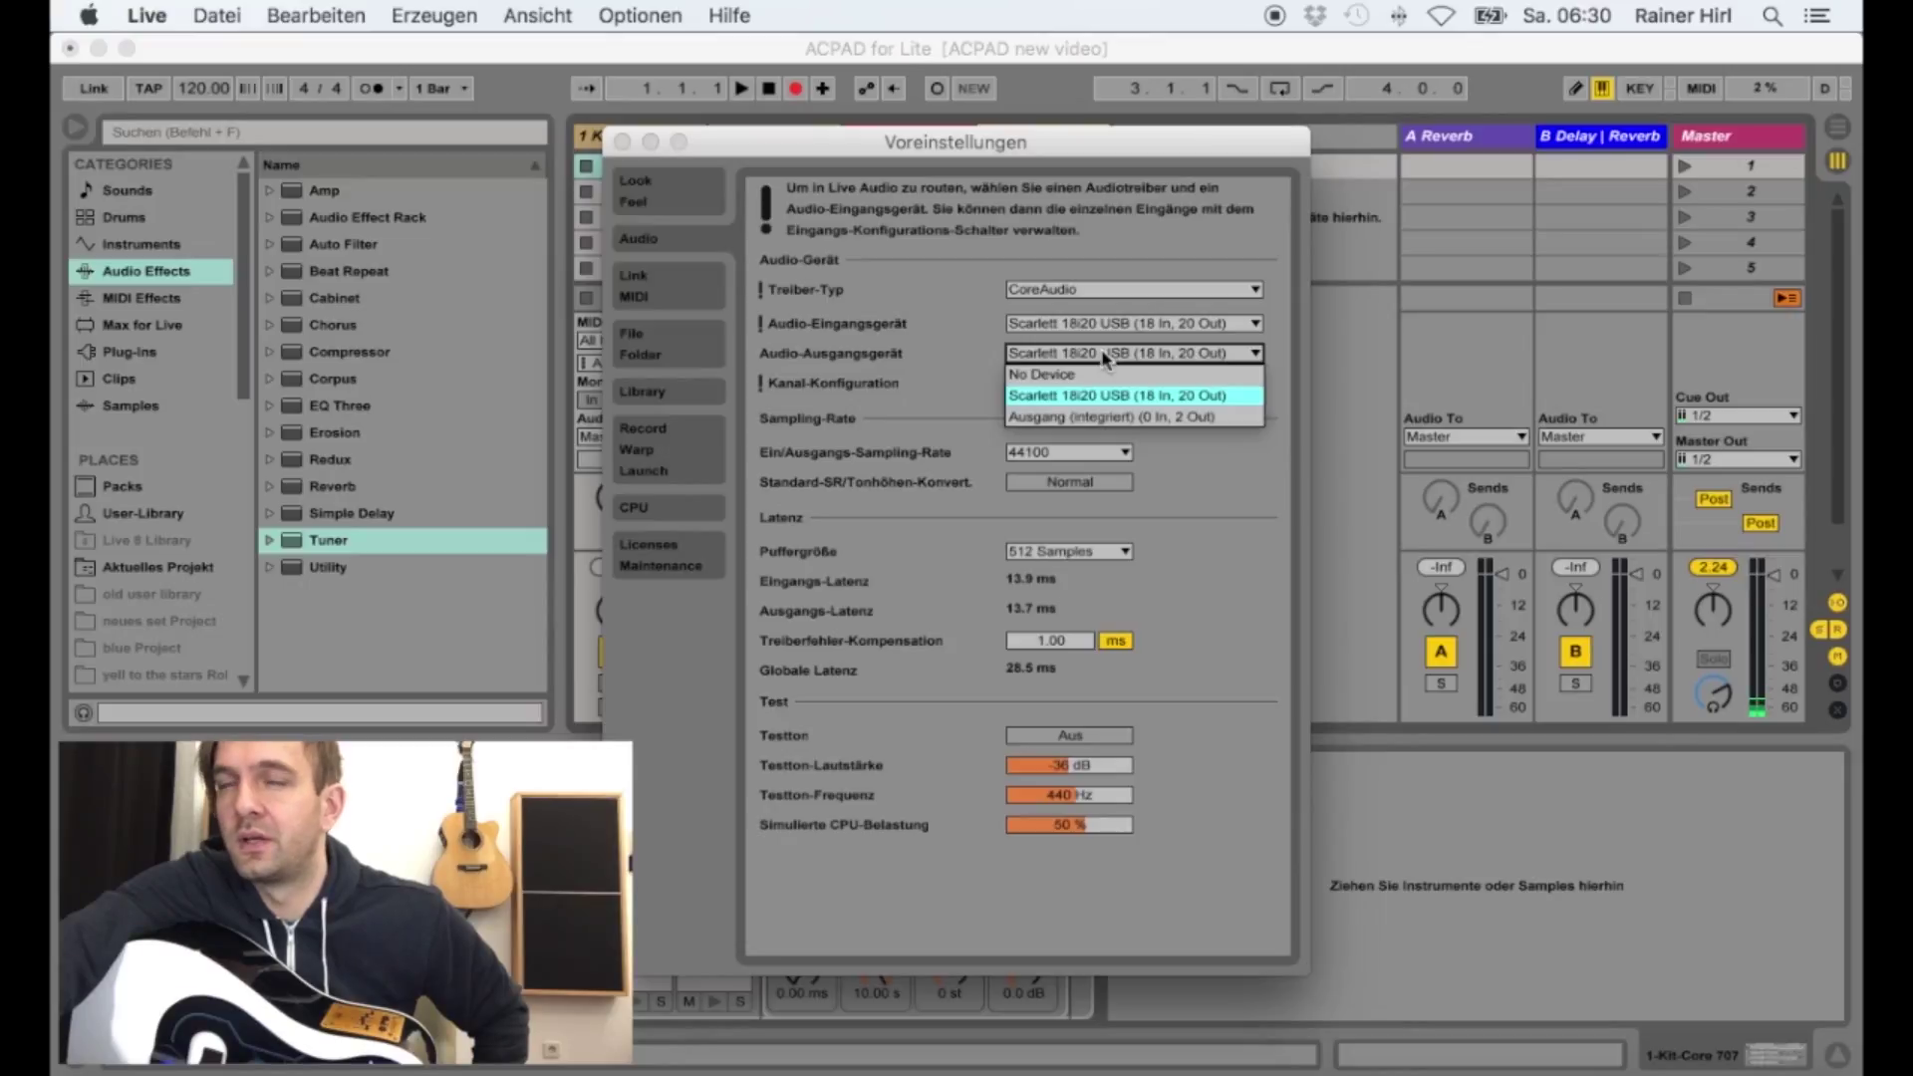
click(1108, 395)
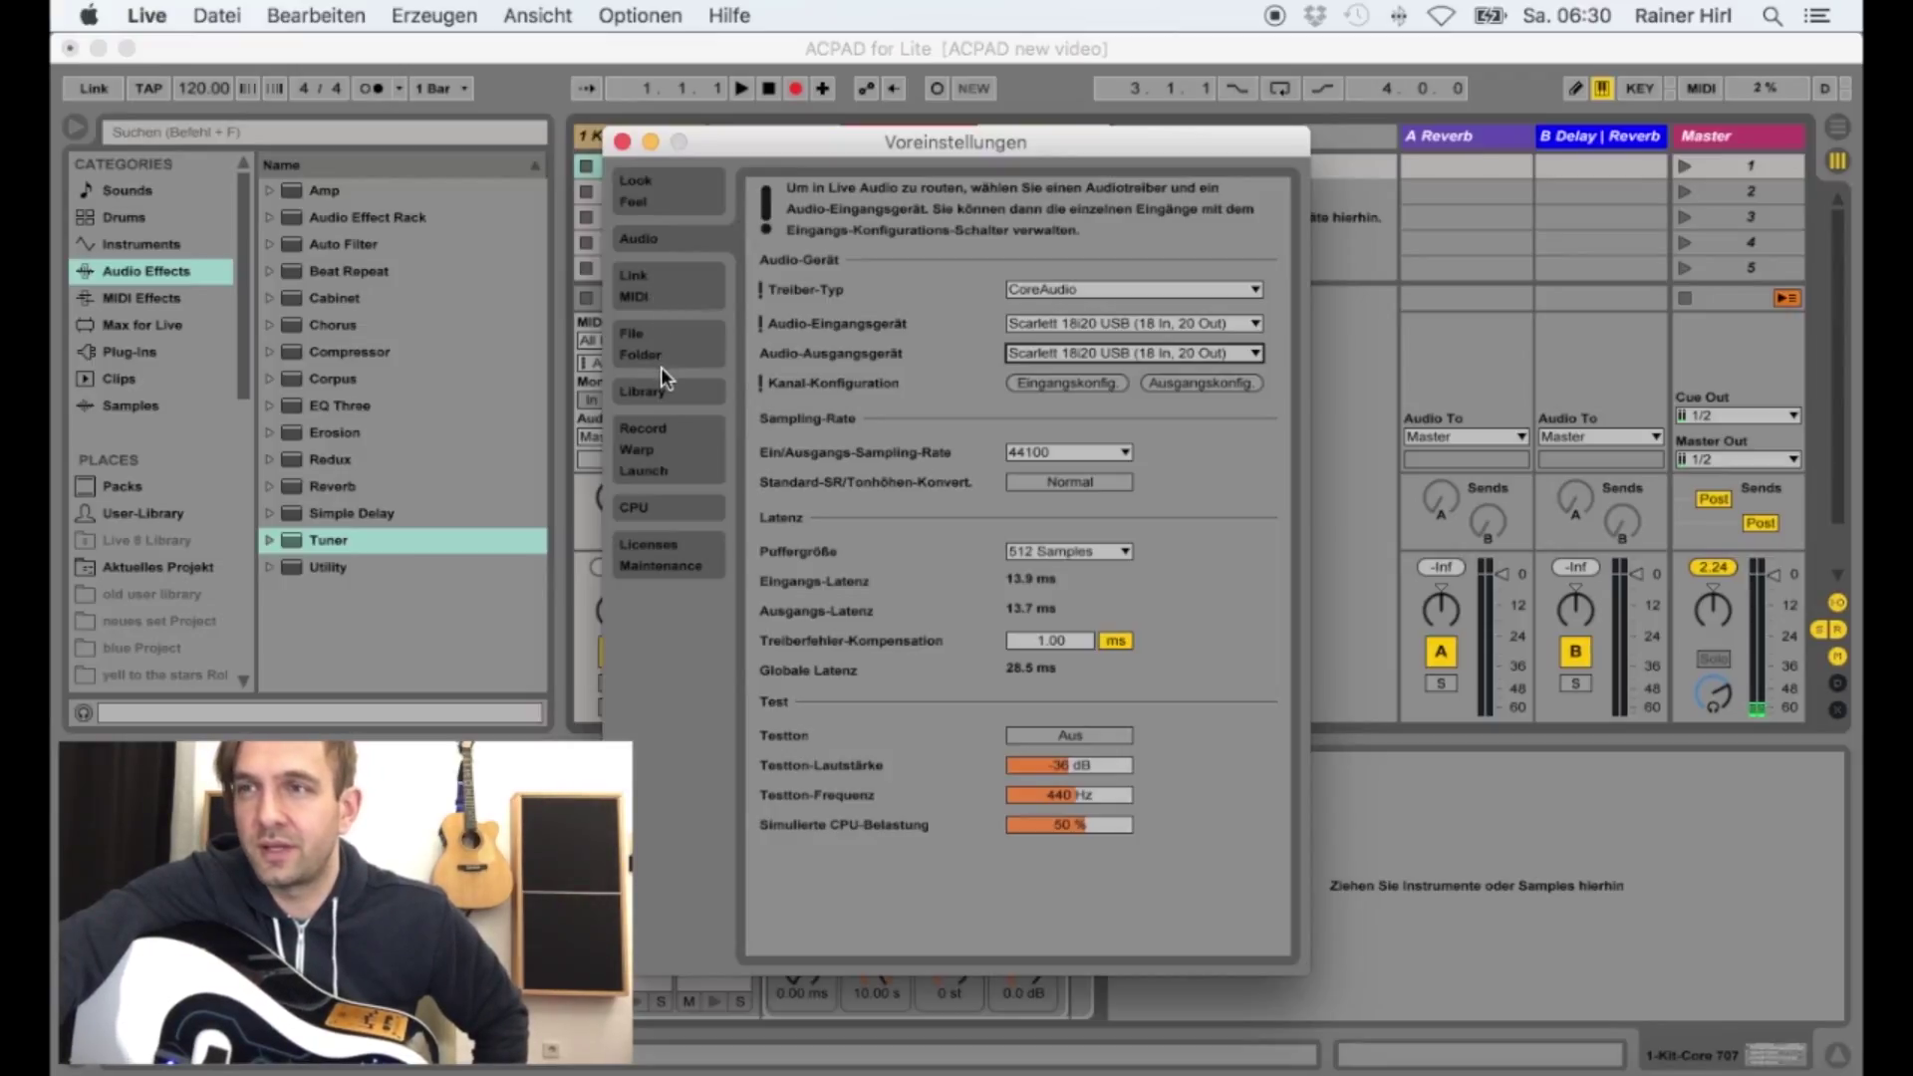
click(669, 449)
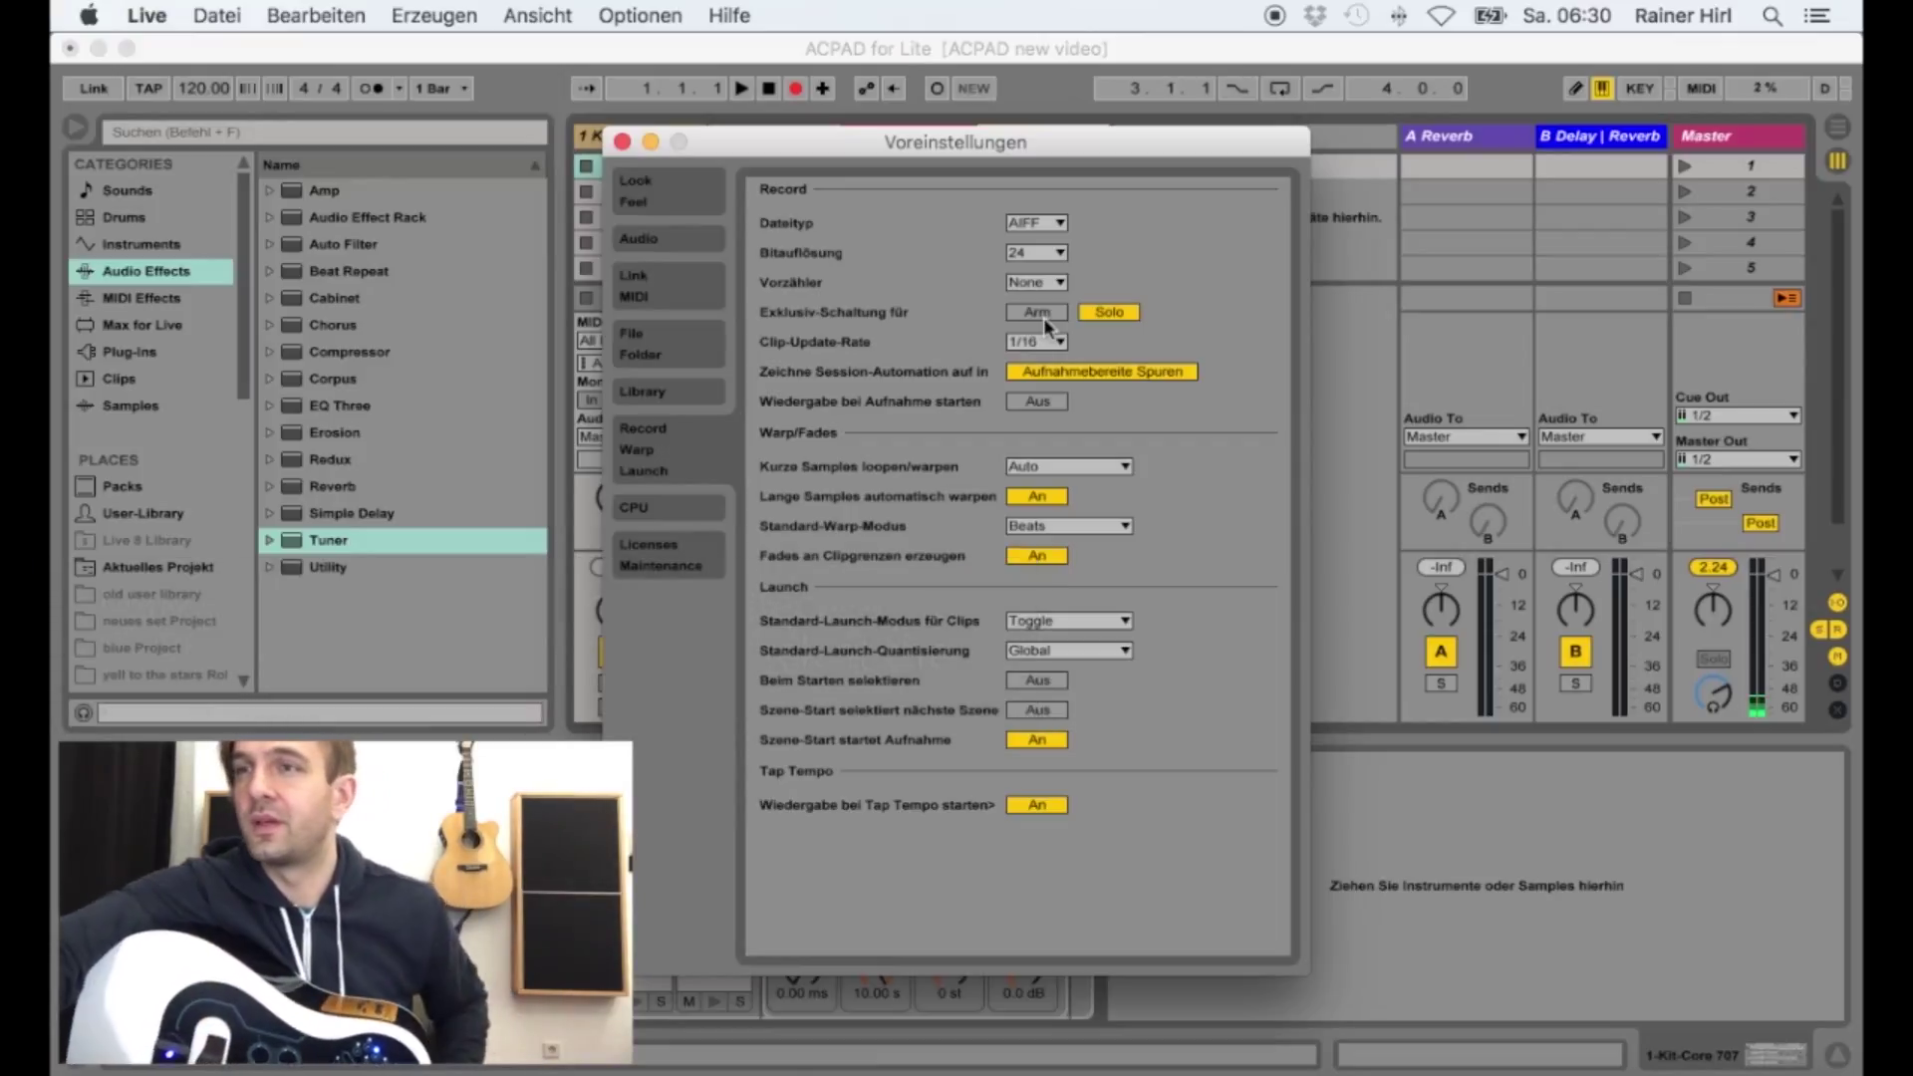
click(622, 142)
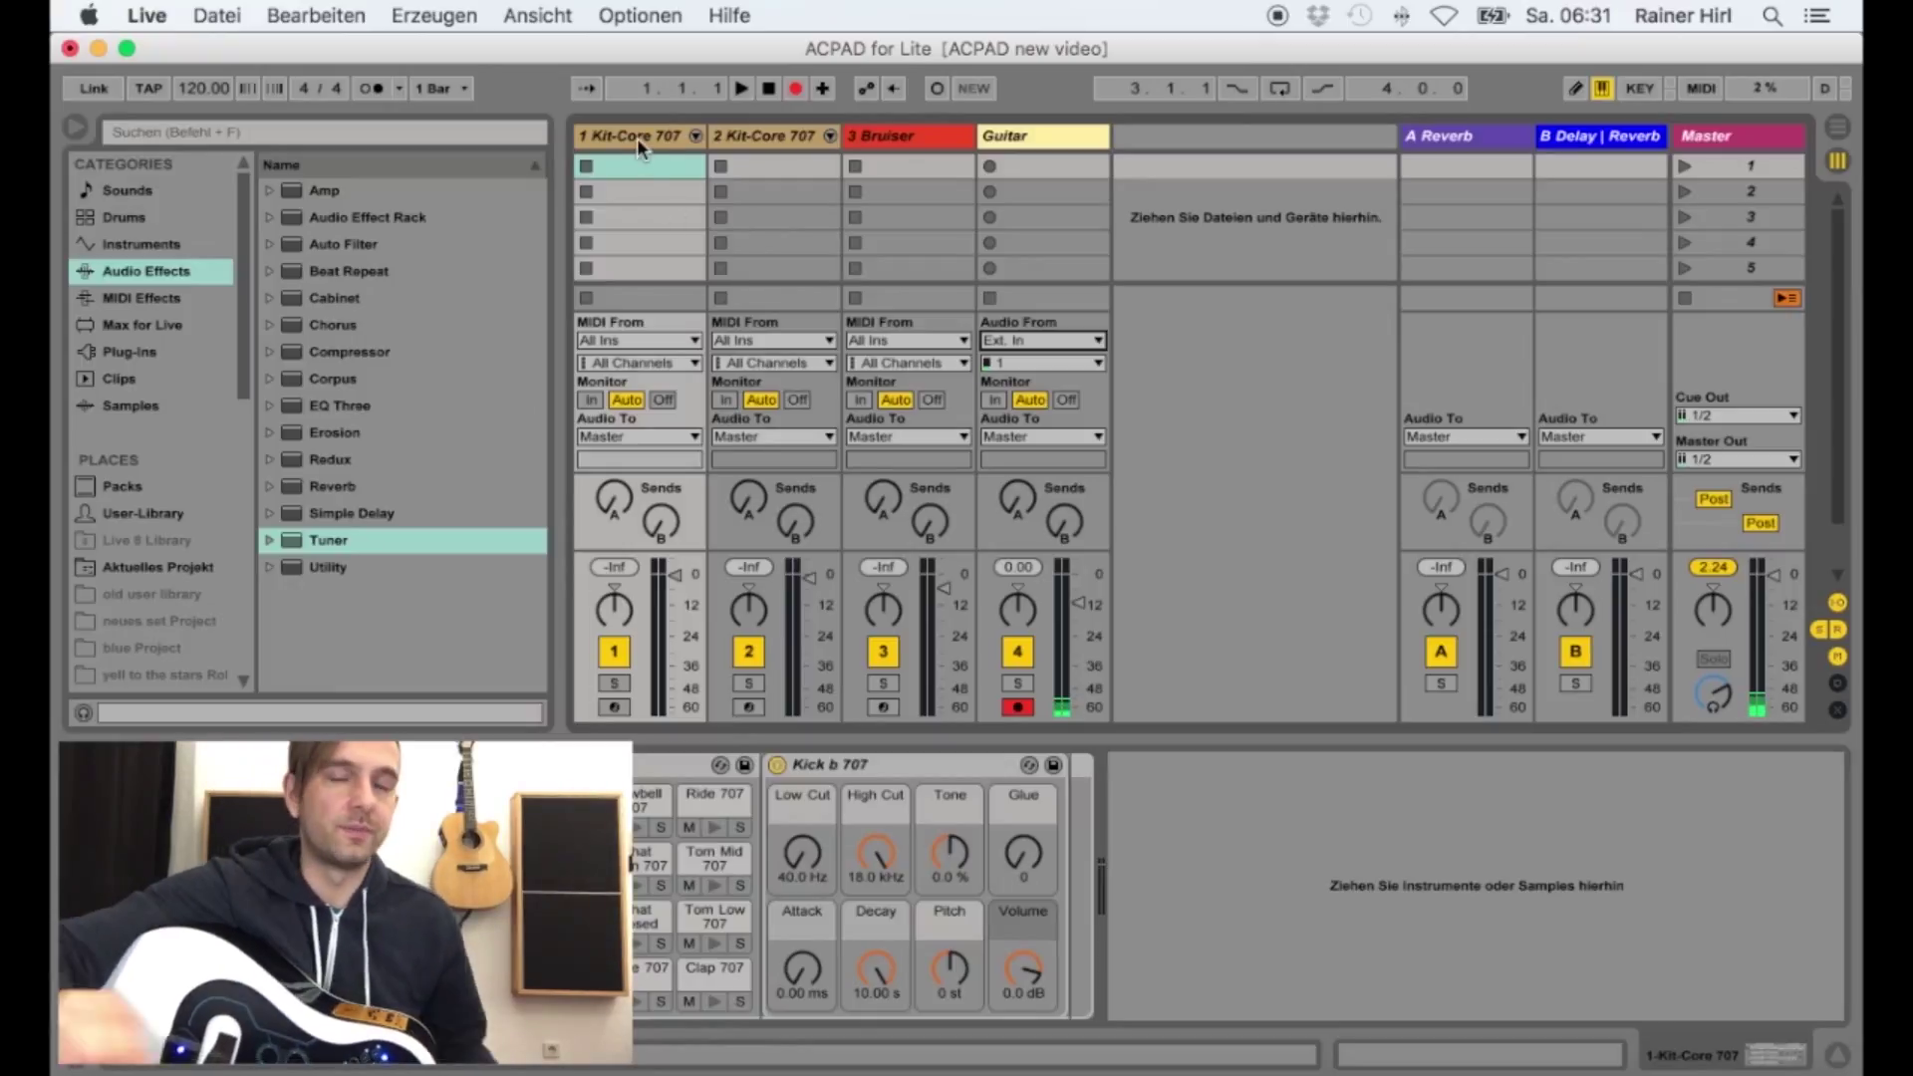
Move through the clip slots of the first Kit-Core 707 track and across to the neighbouring track to view the clip grid.
click(639, 168)
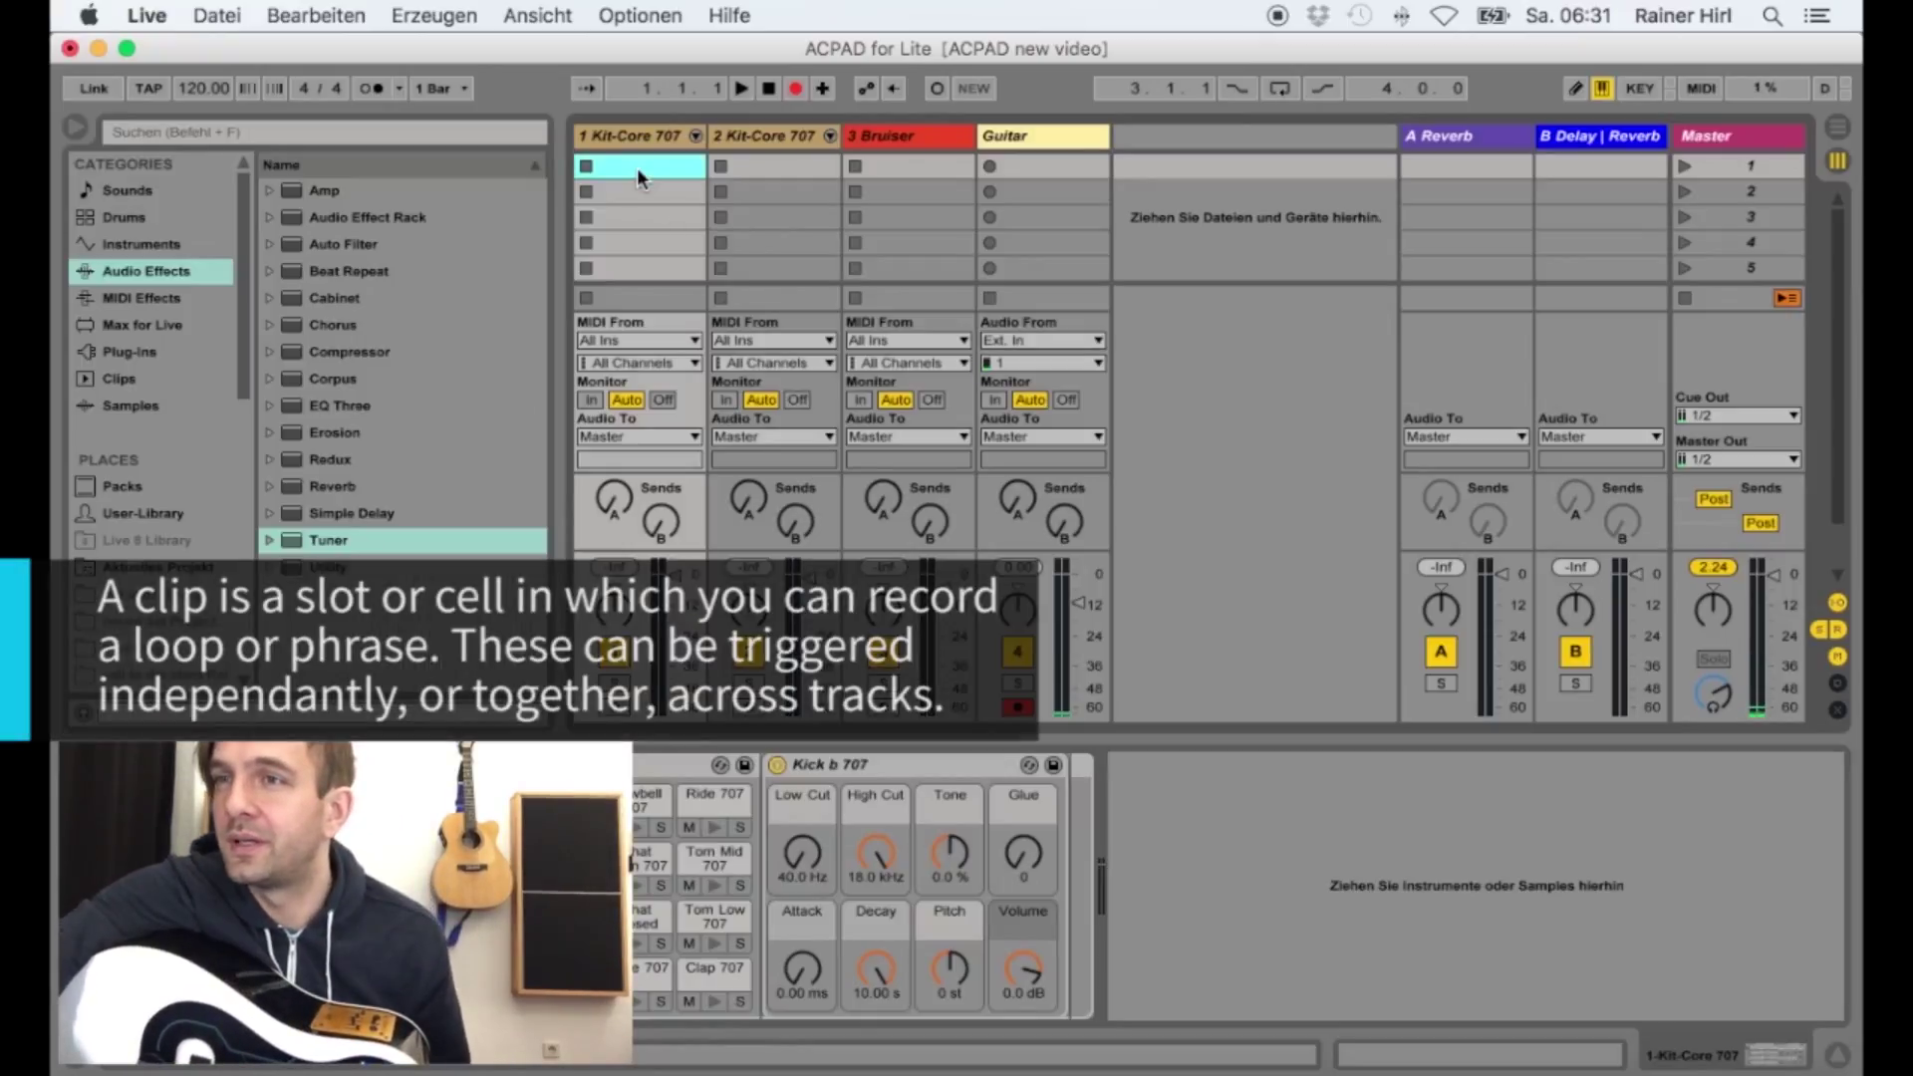
key(Down)
key(Down)
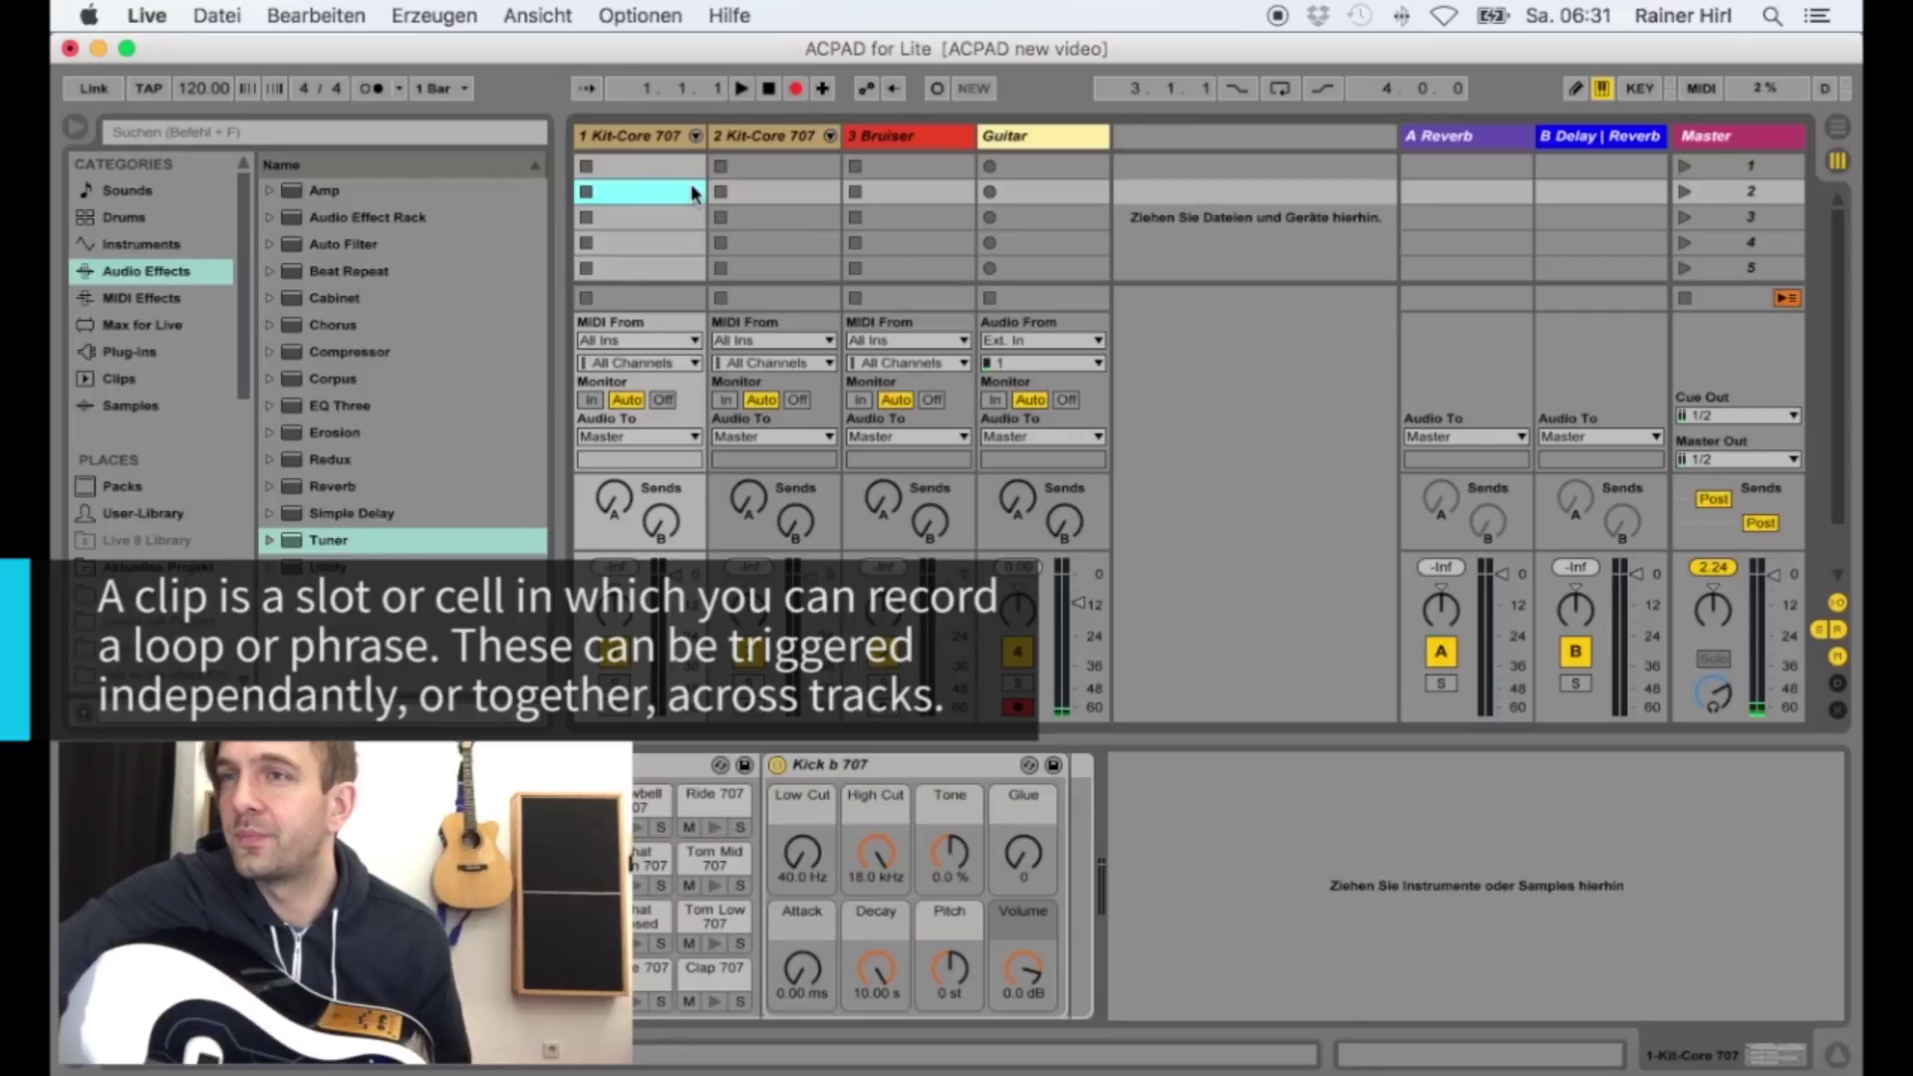
key(Down)
key(Up)
key(Up)
key(Up)
key(Right)
key(Left)
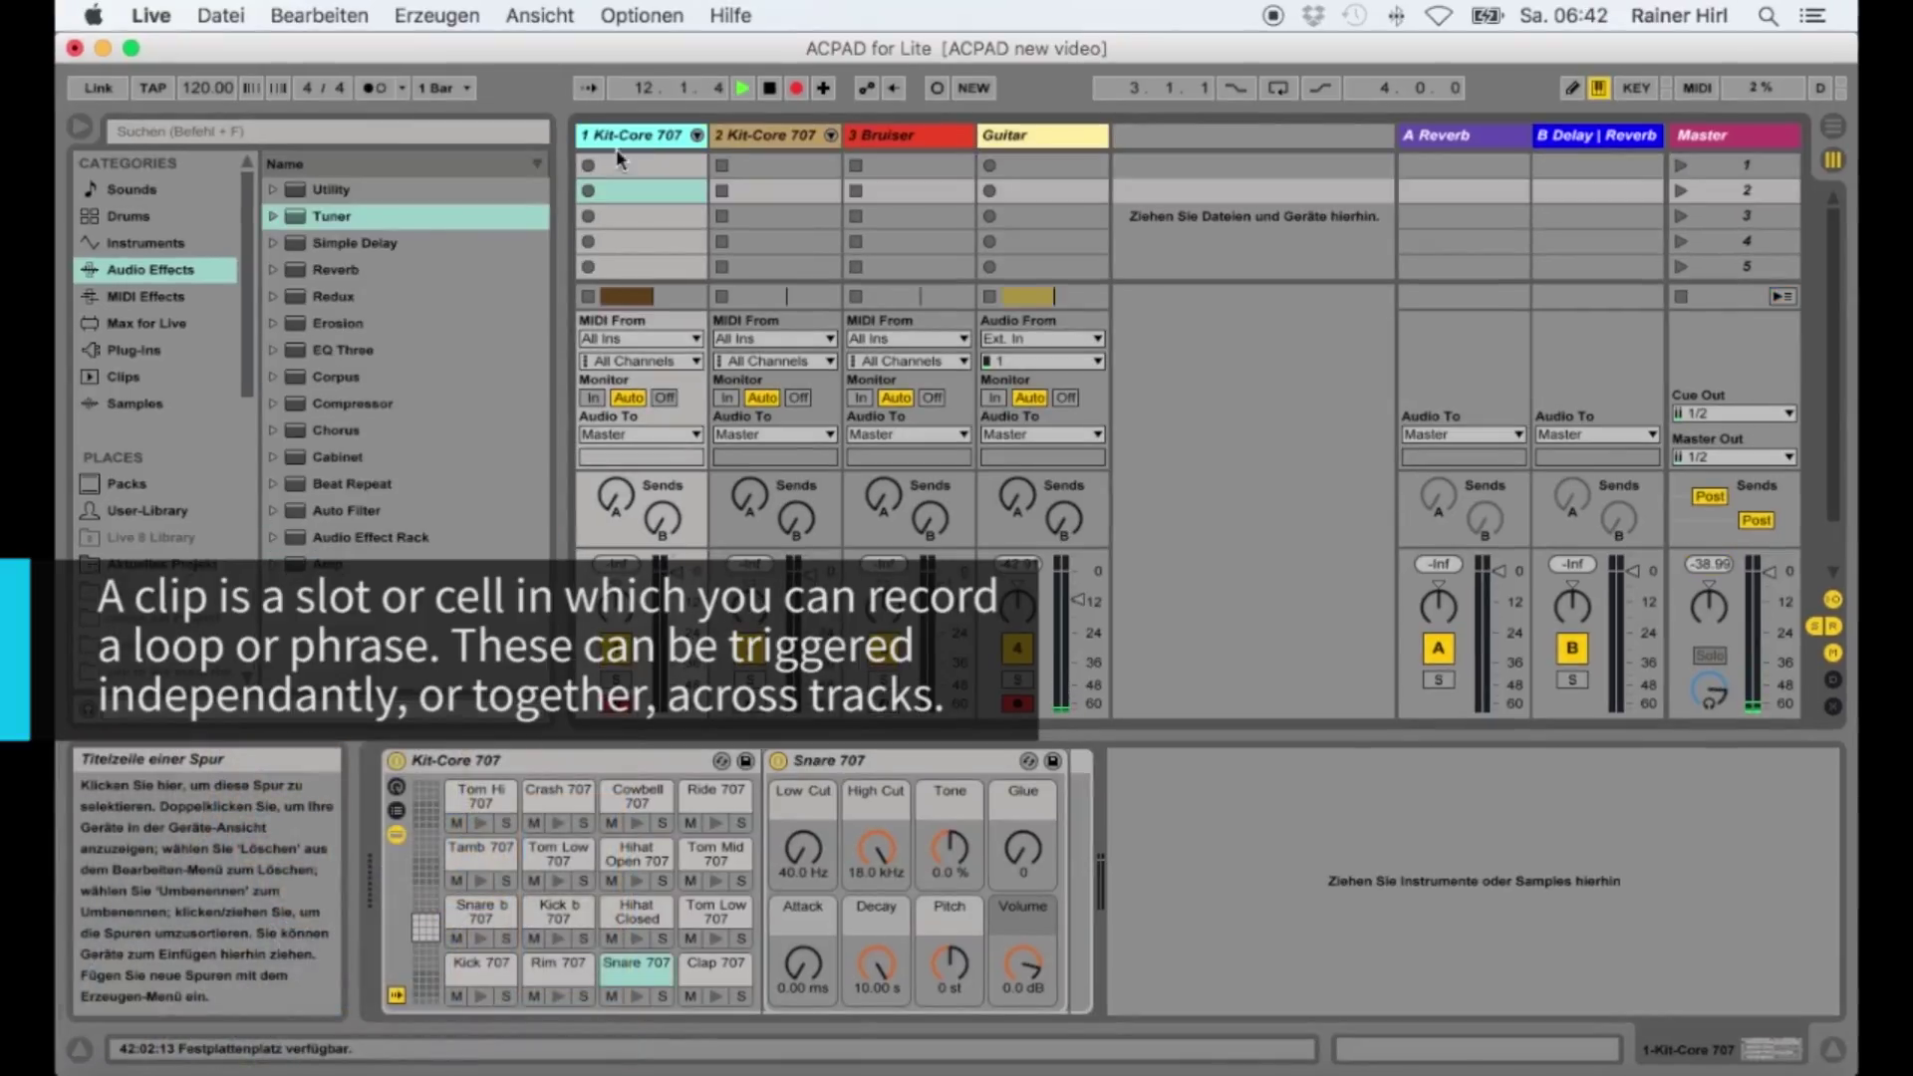
Browse the instrument library and the Drum Rack presets, and return to the first Kit-Core 707 track.
click(151, 243)
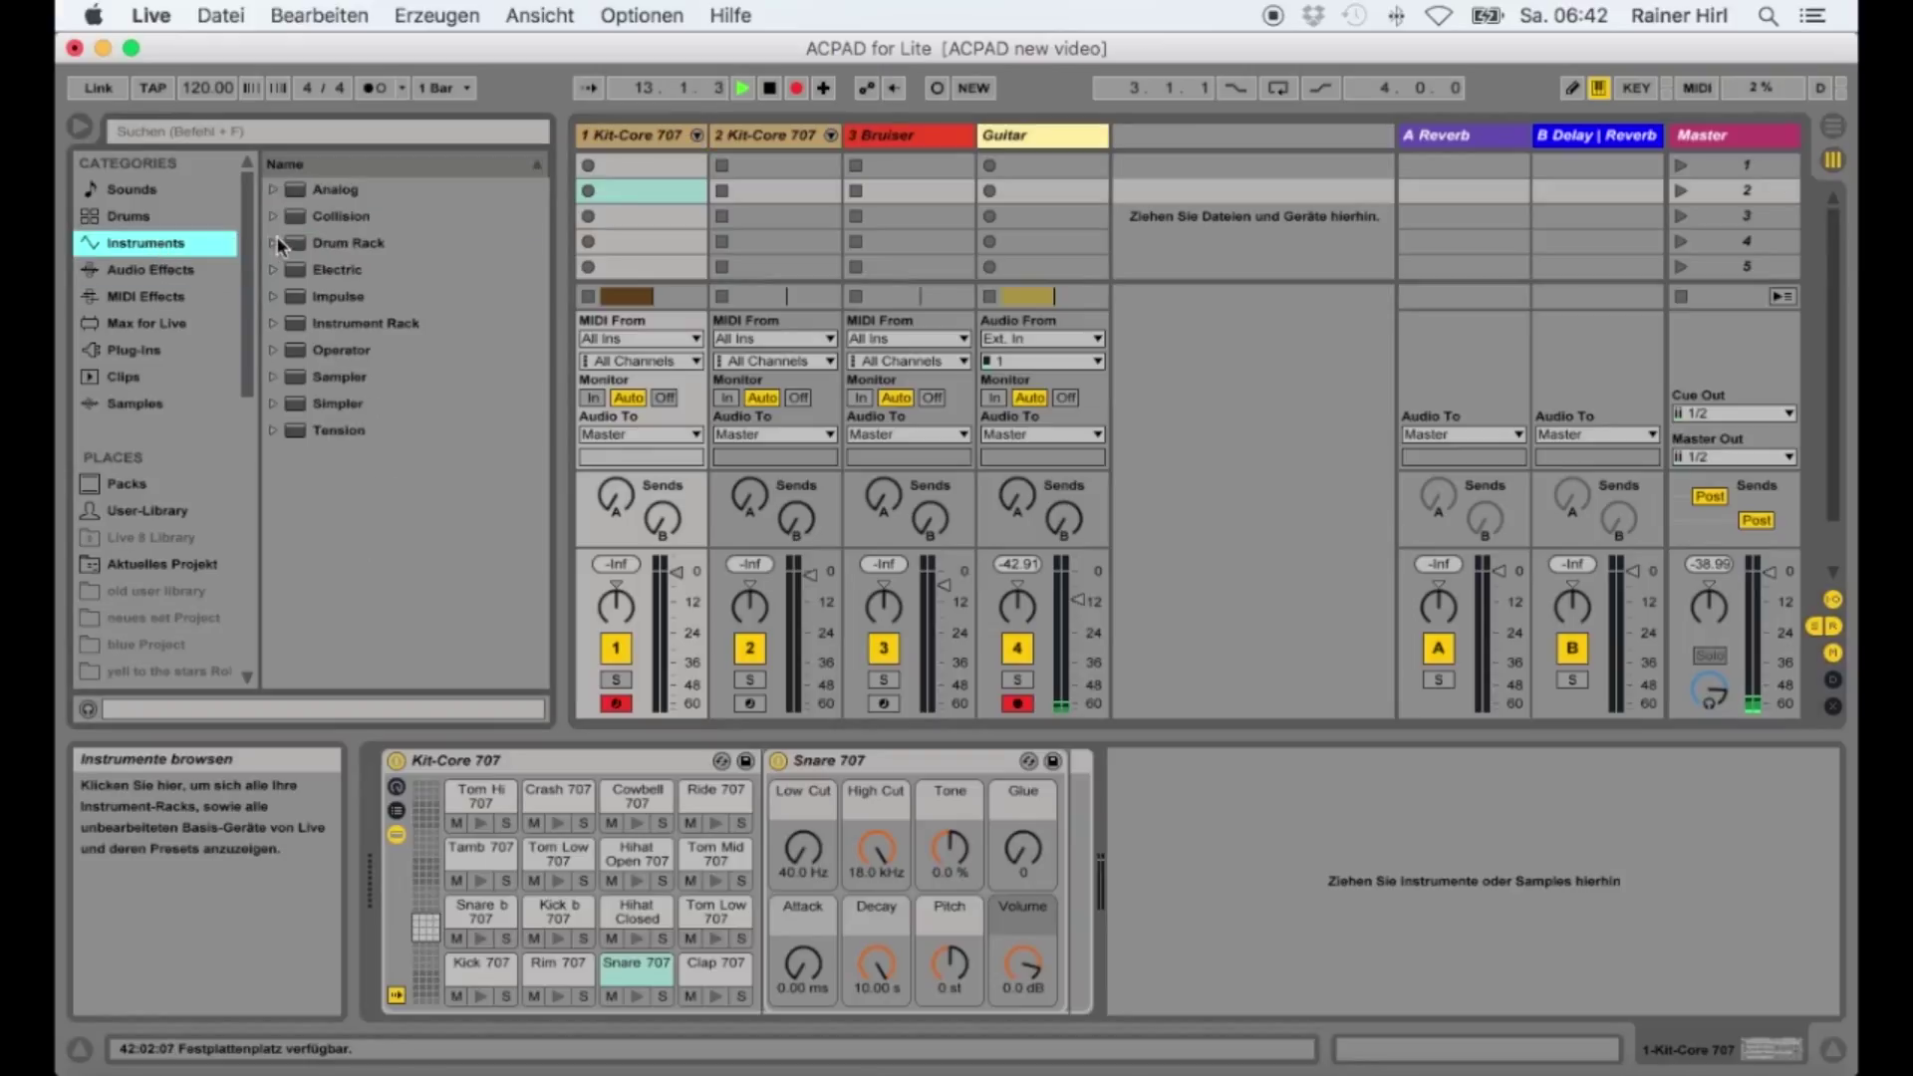
click(347, 247)
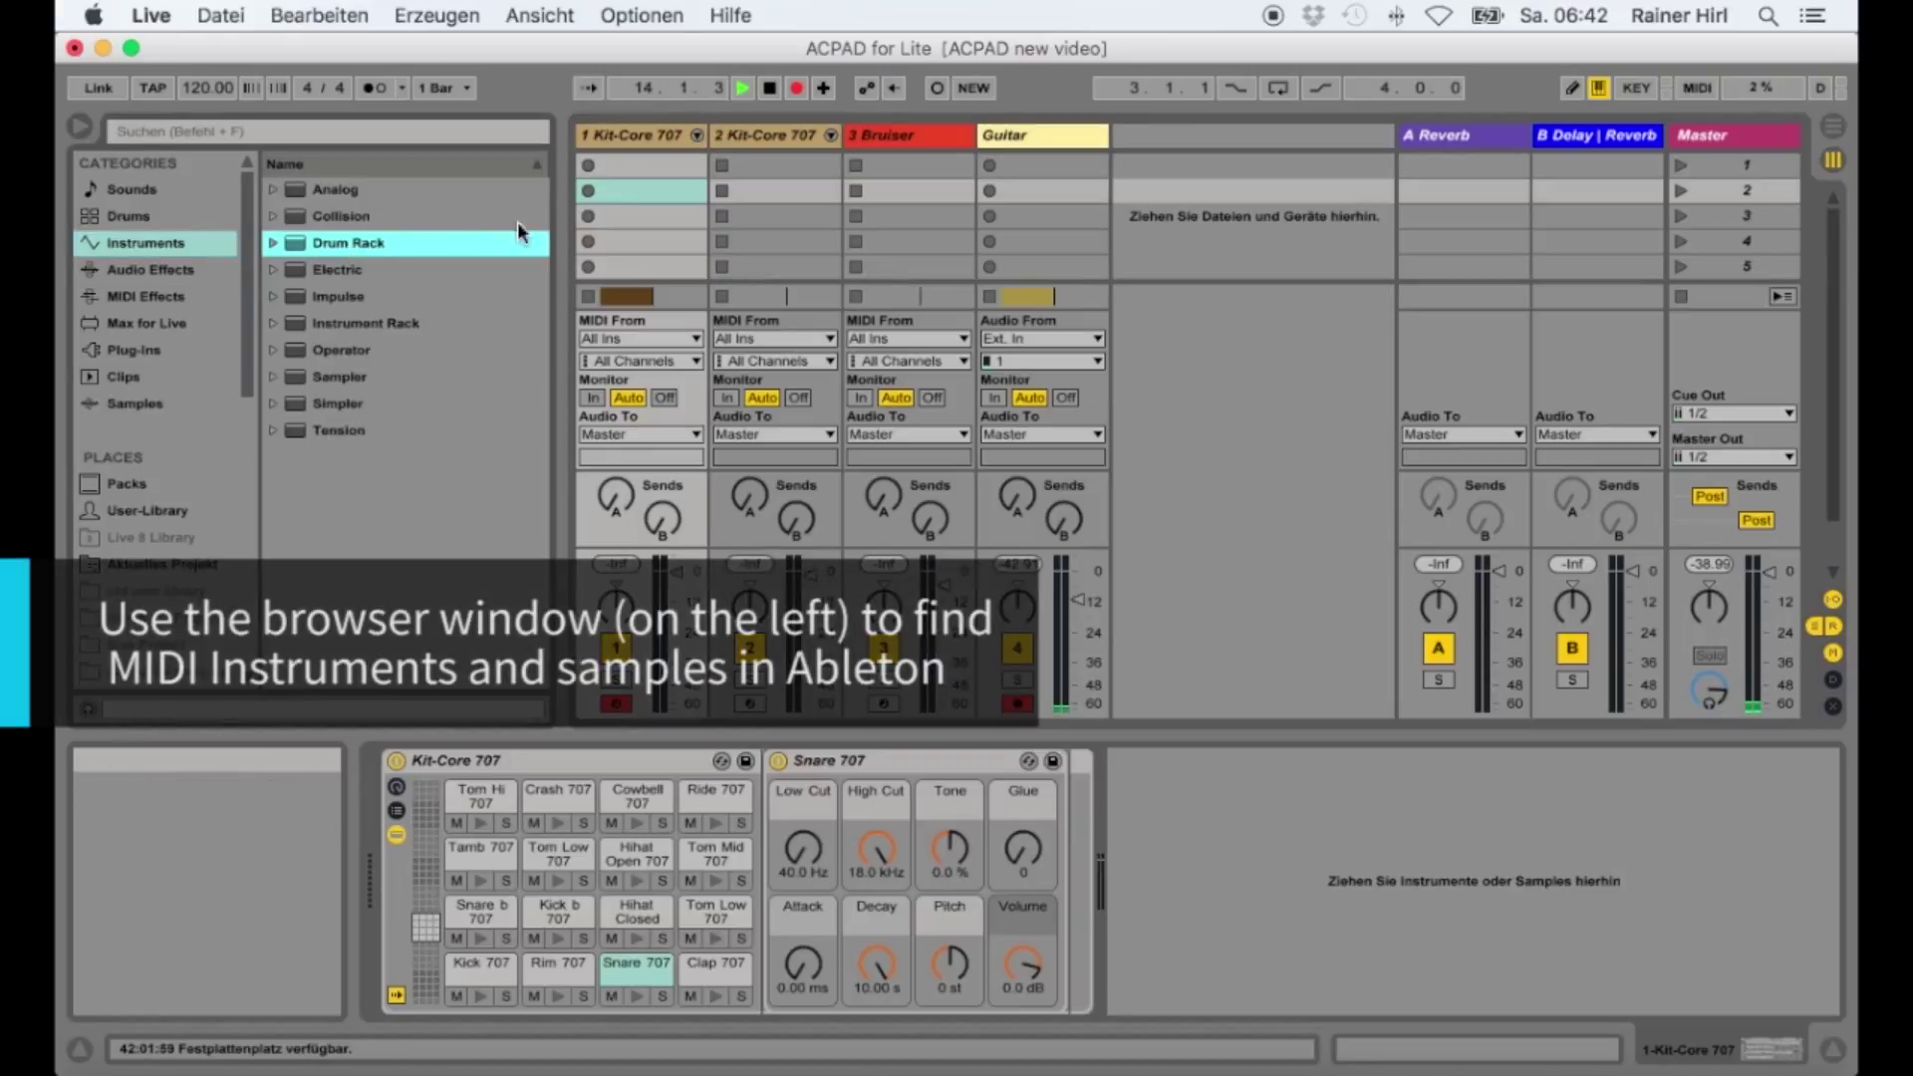
click(273, 243)
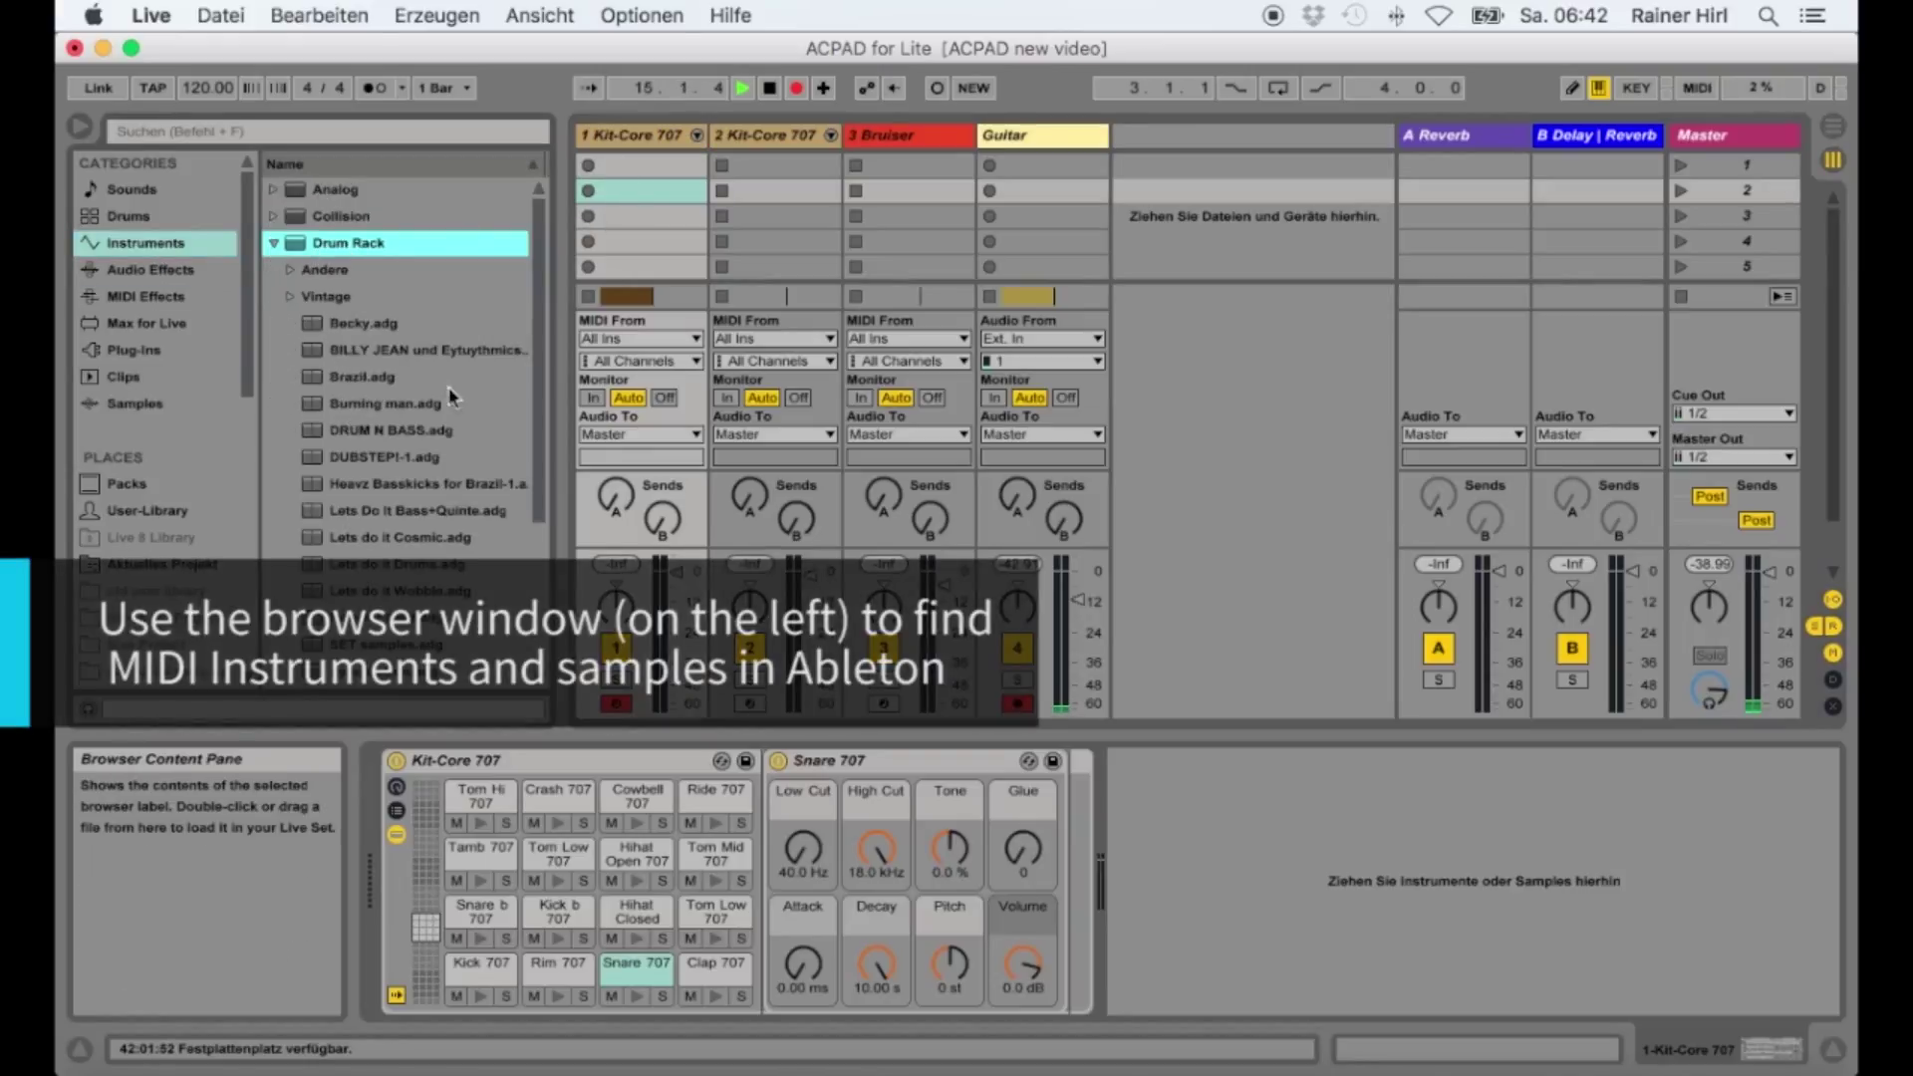
click(273, 243)
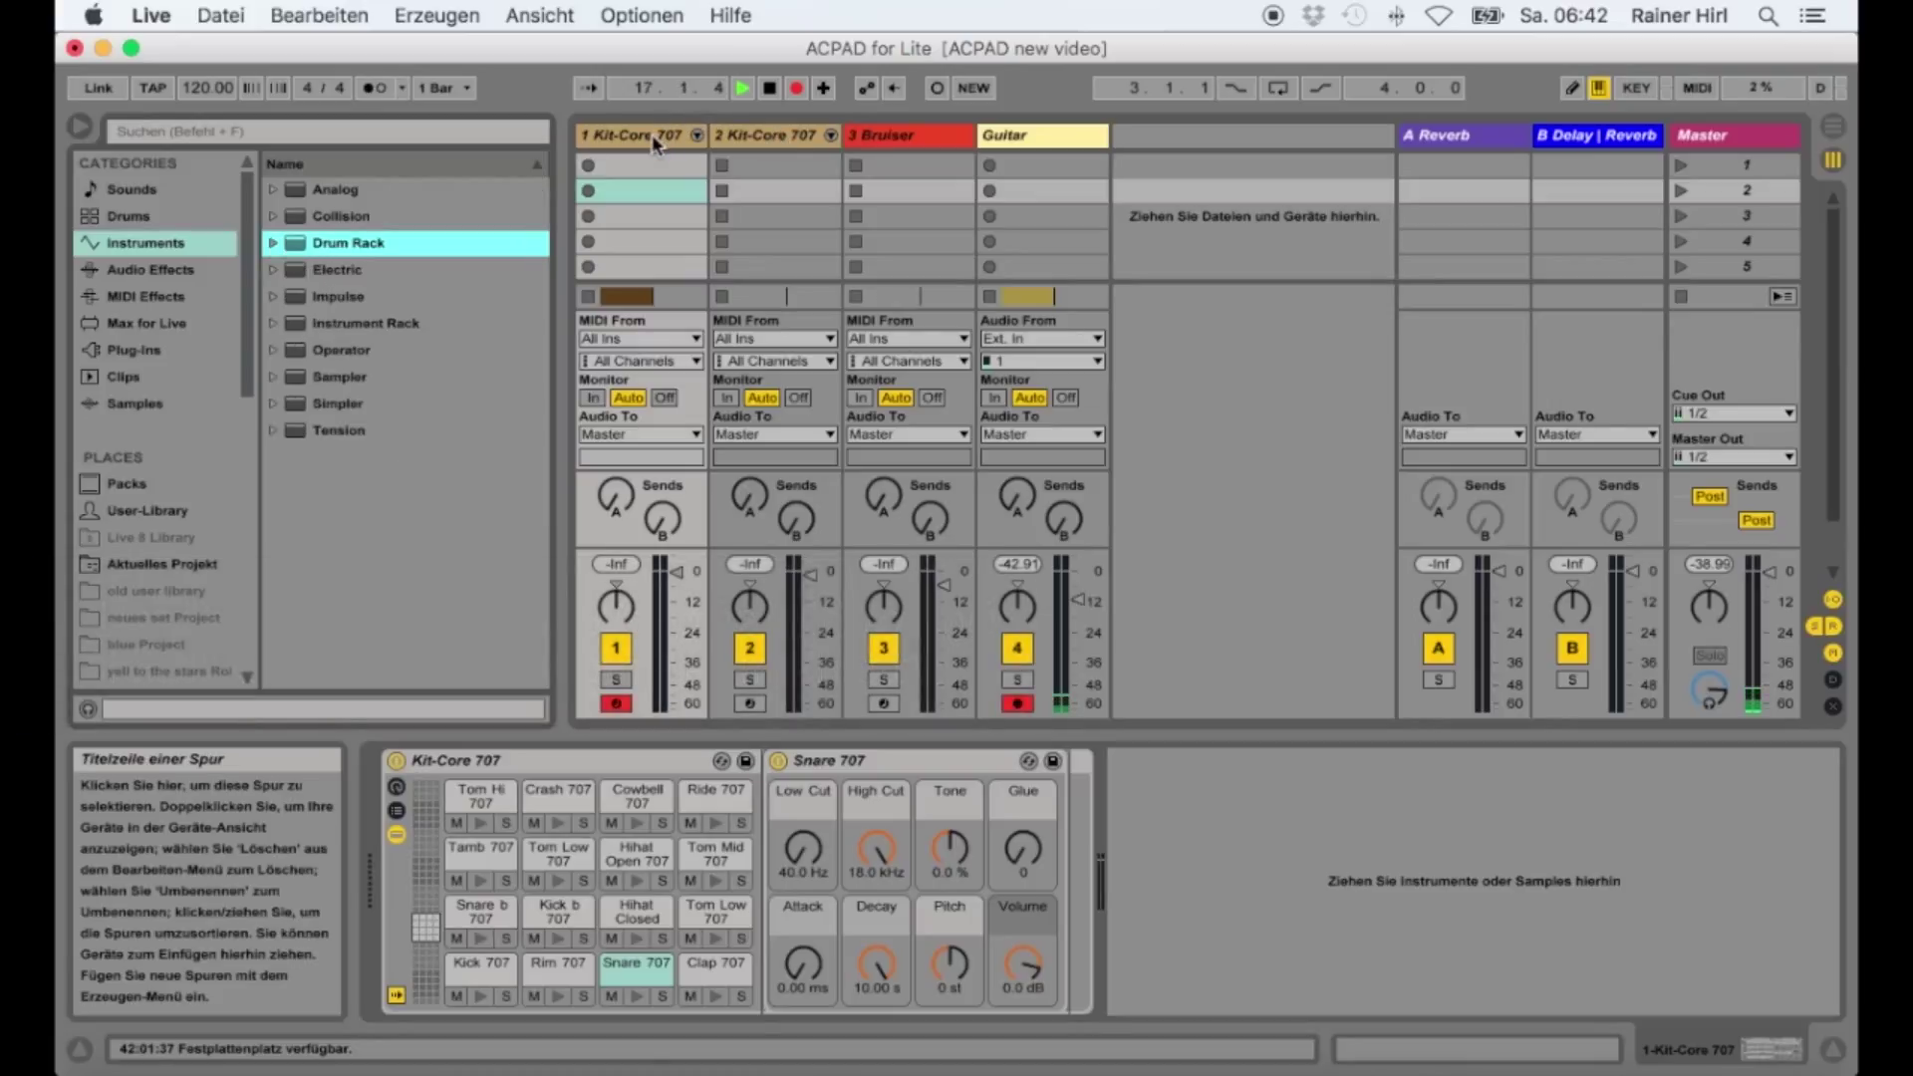
click(652, 139)
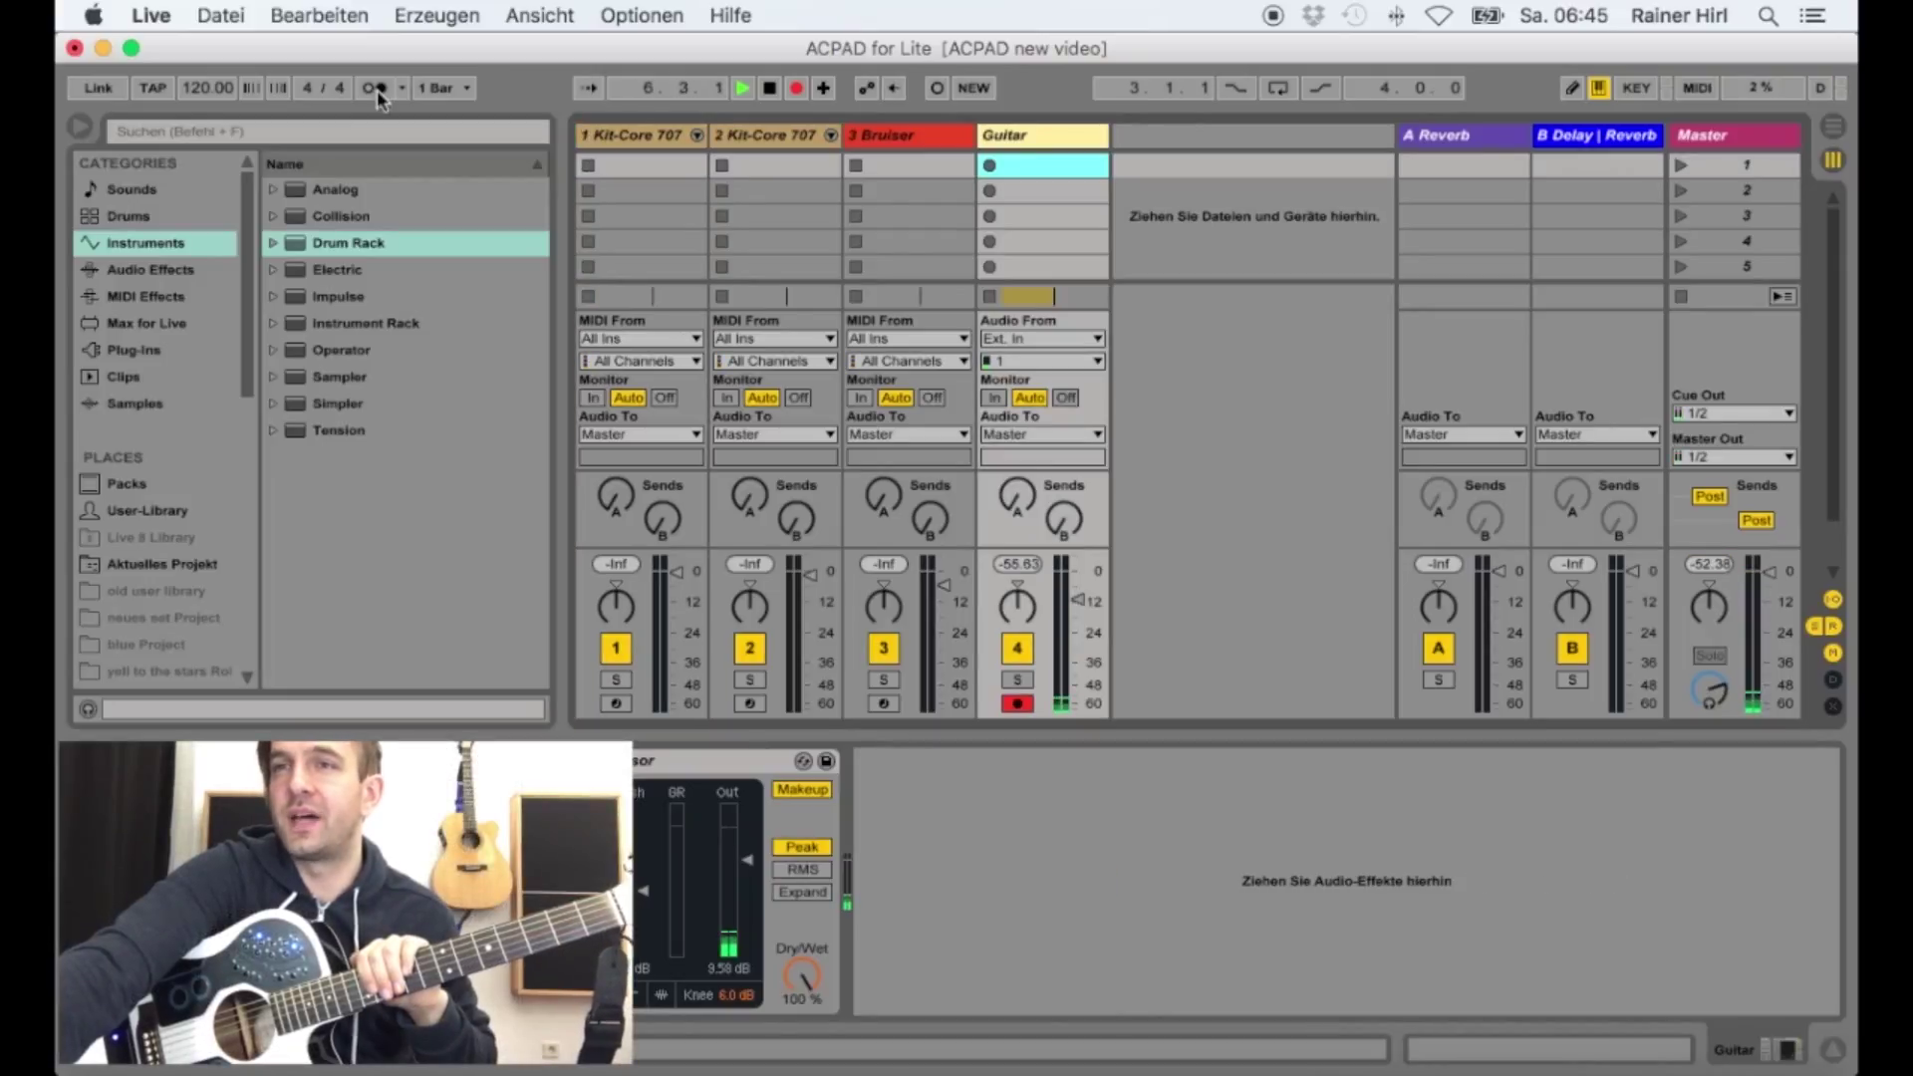
Turn the metronome on for recording the first Kit-Core 707 clip, and turn it off once the loop plays.
click(377, 90)
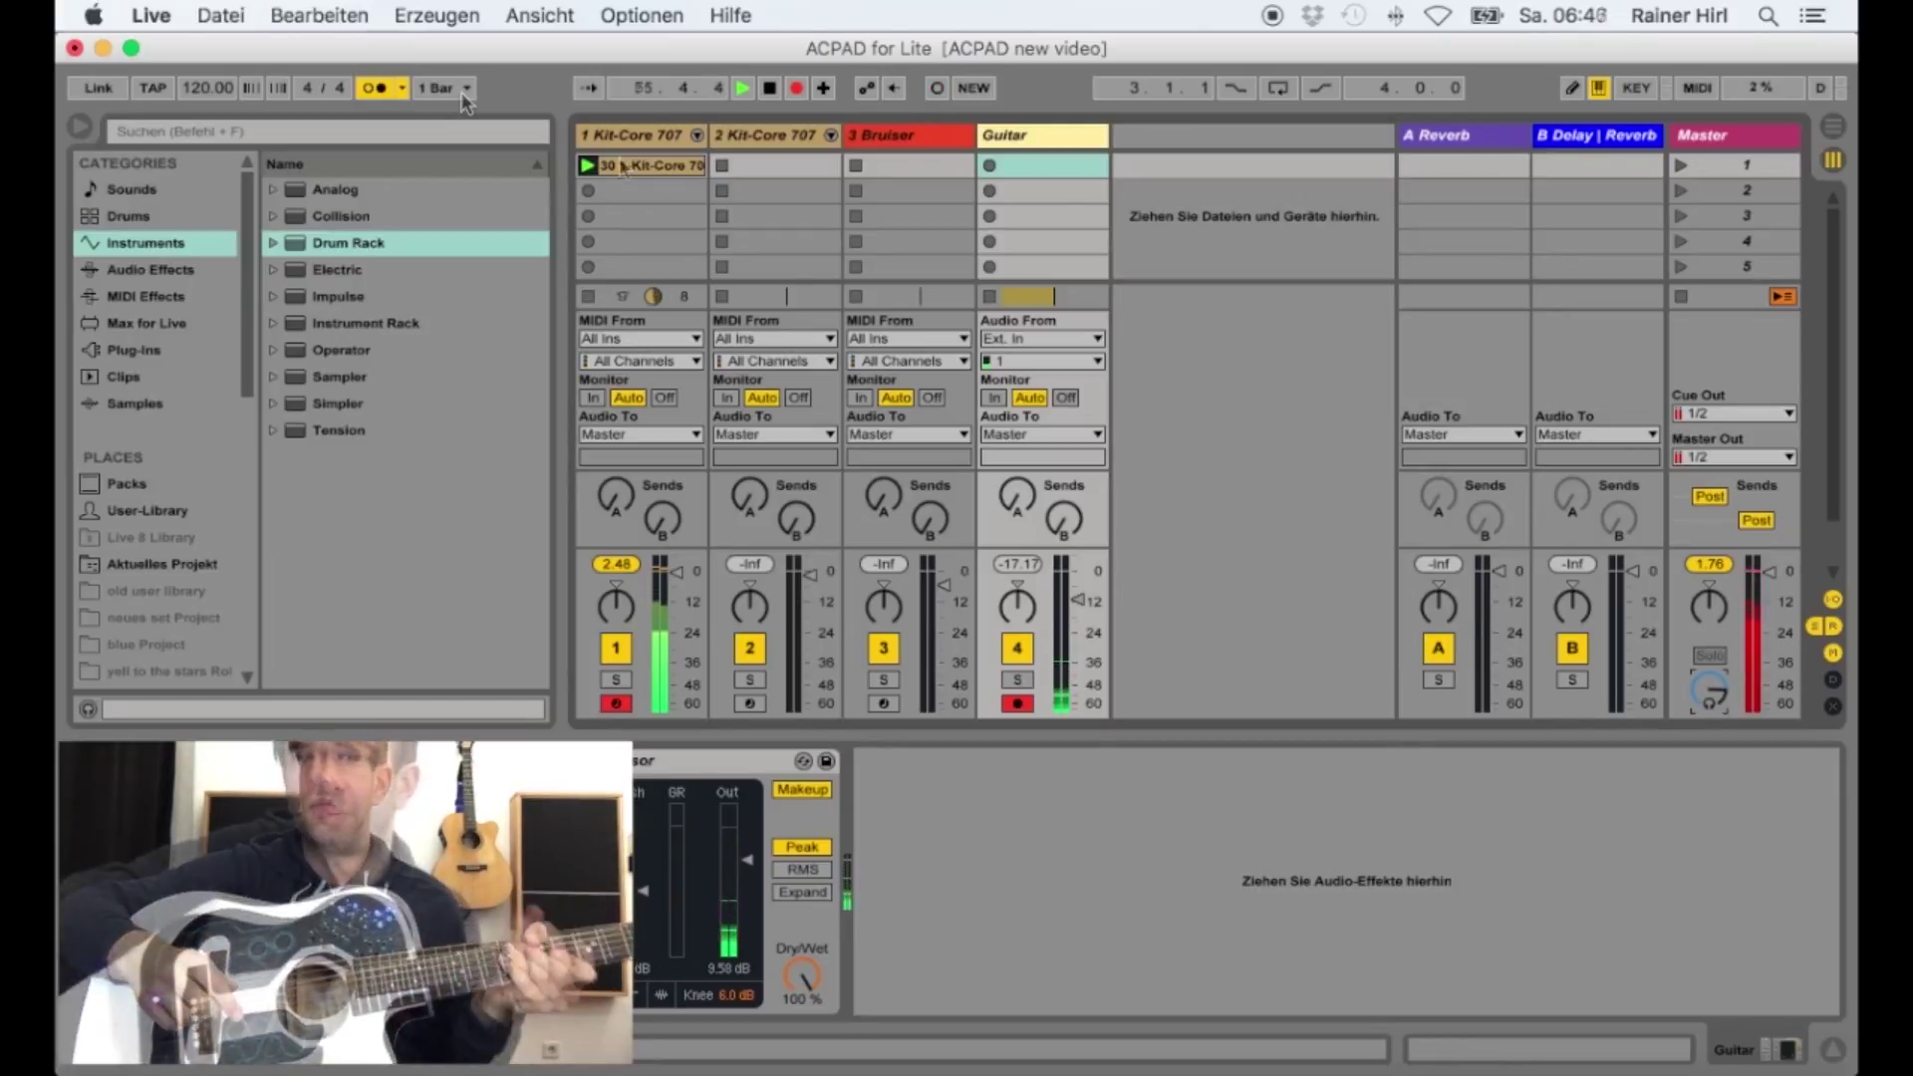
click(370, 88)
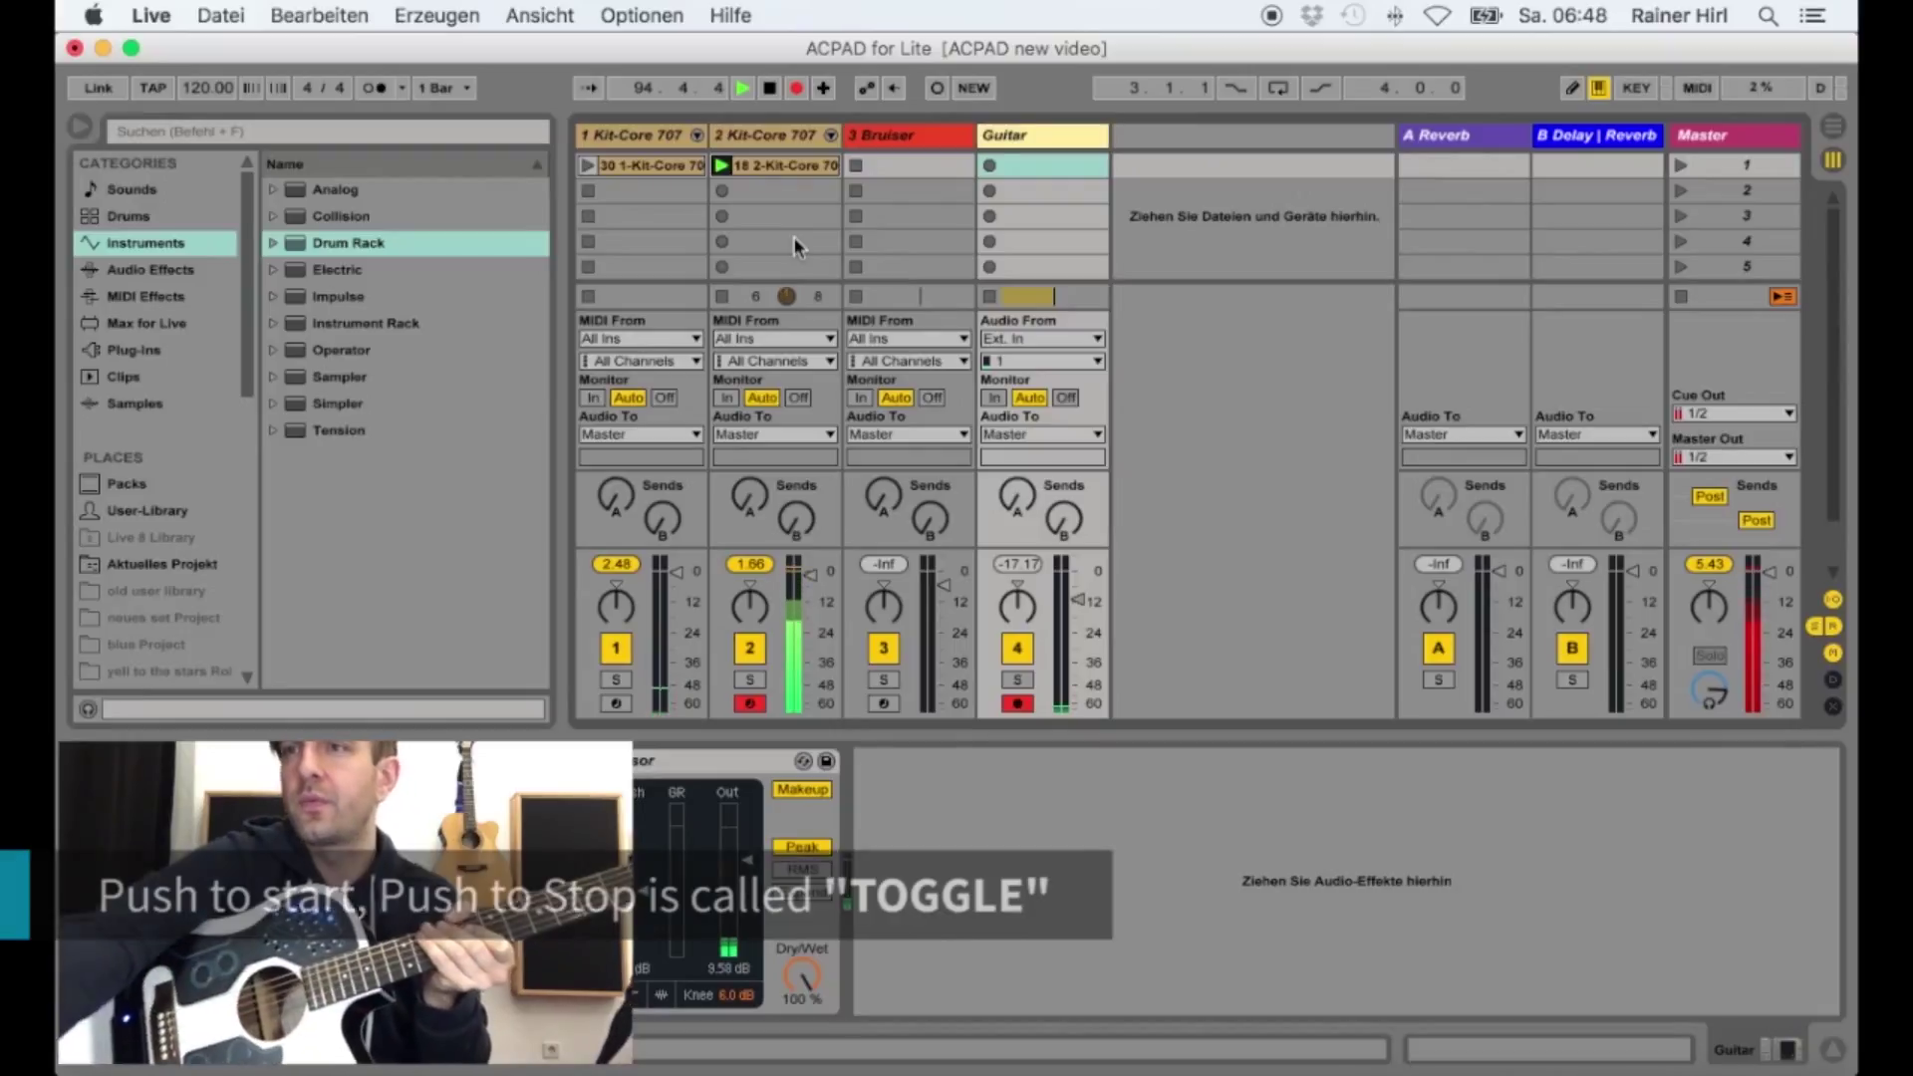
Check the launch mode of the second Kit-Core 707 track's clip and the default clip launch mode in the preferences.
click(778, 169)
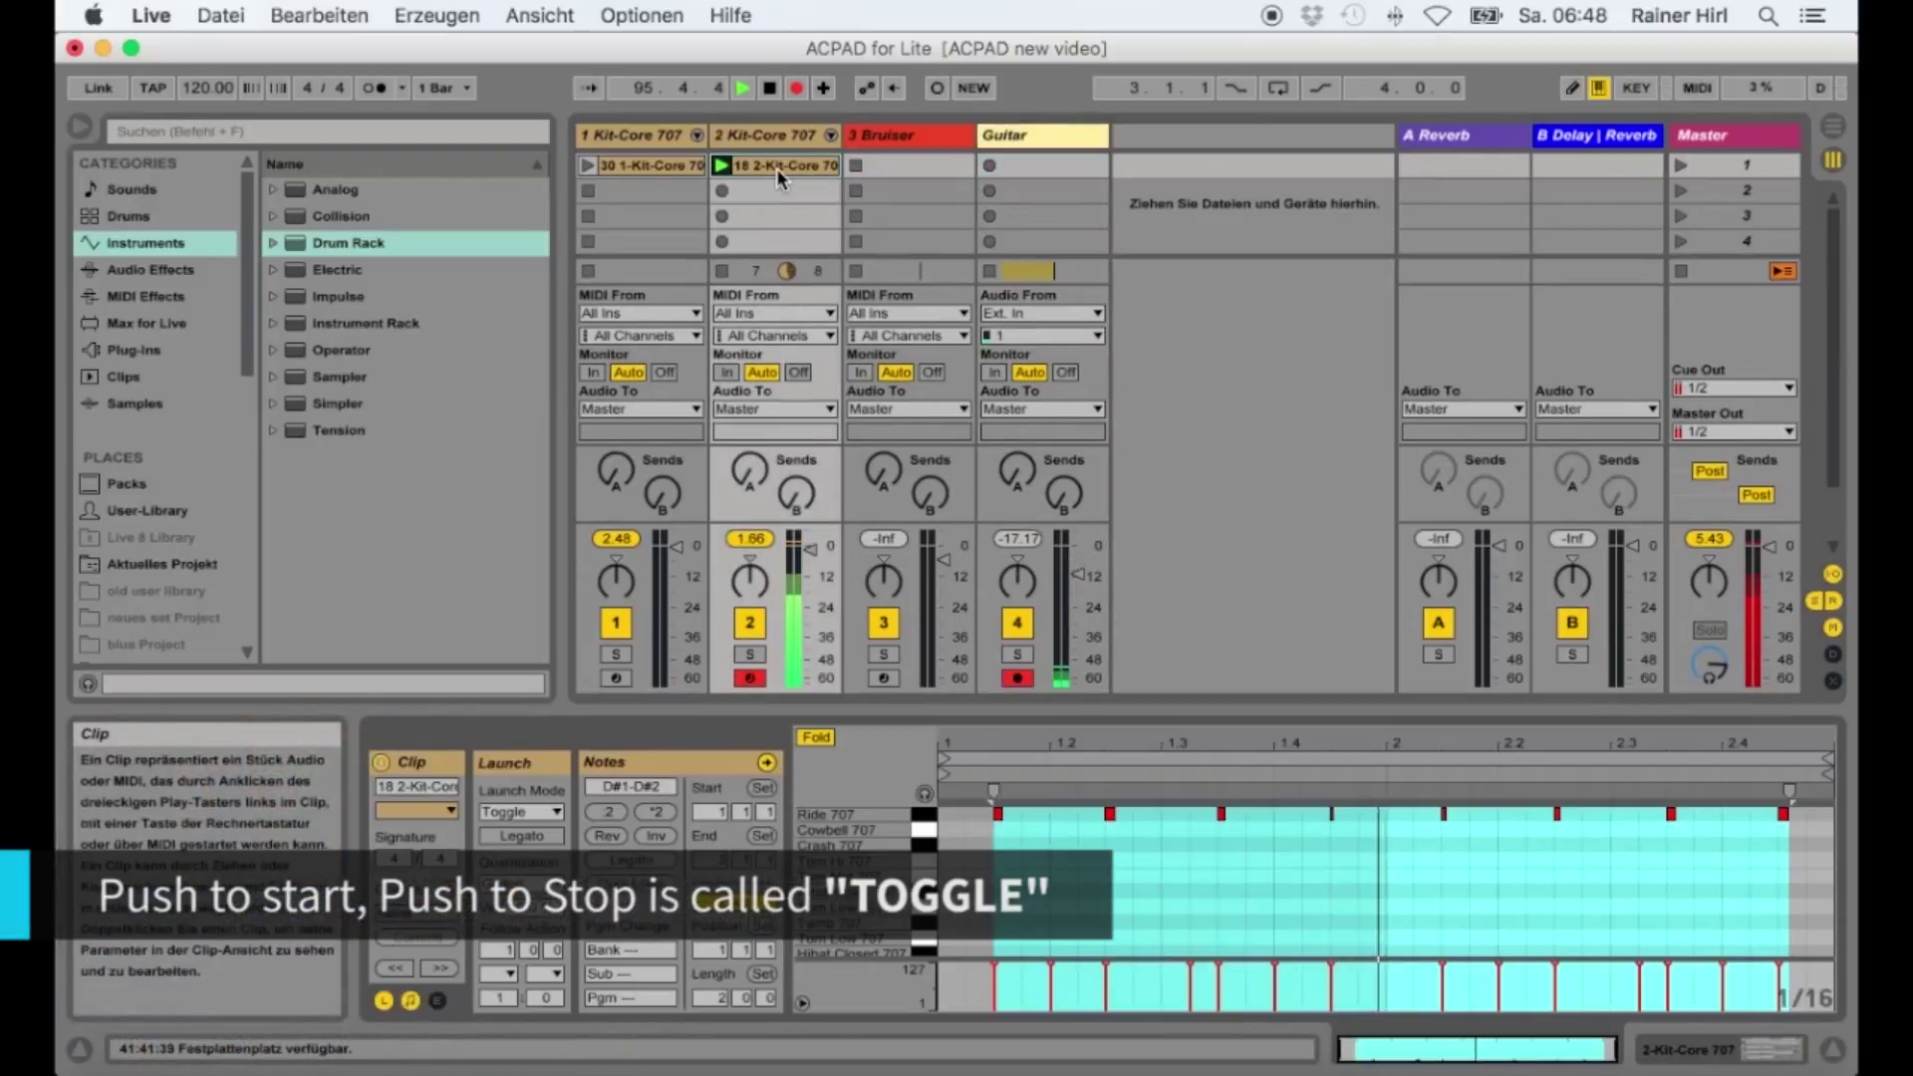
click(530, 811)
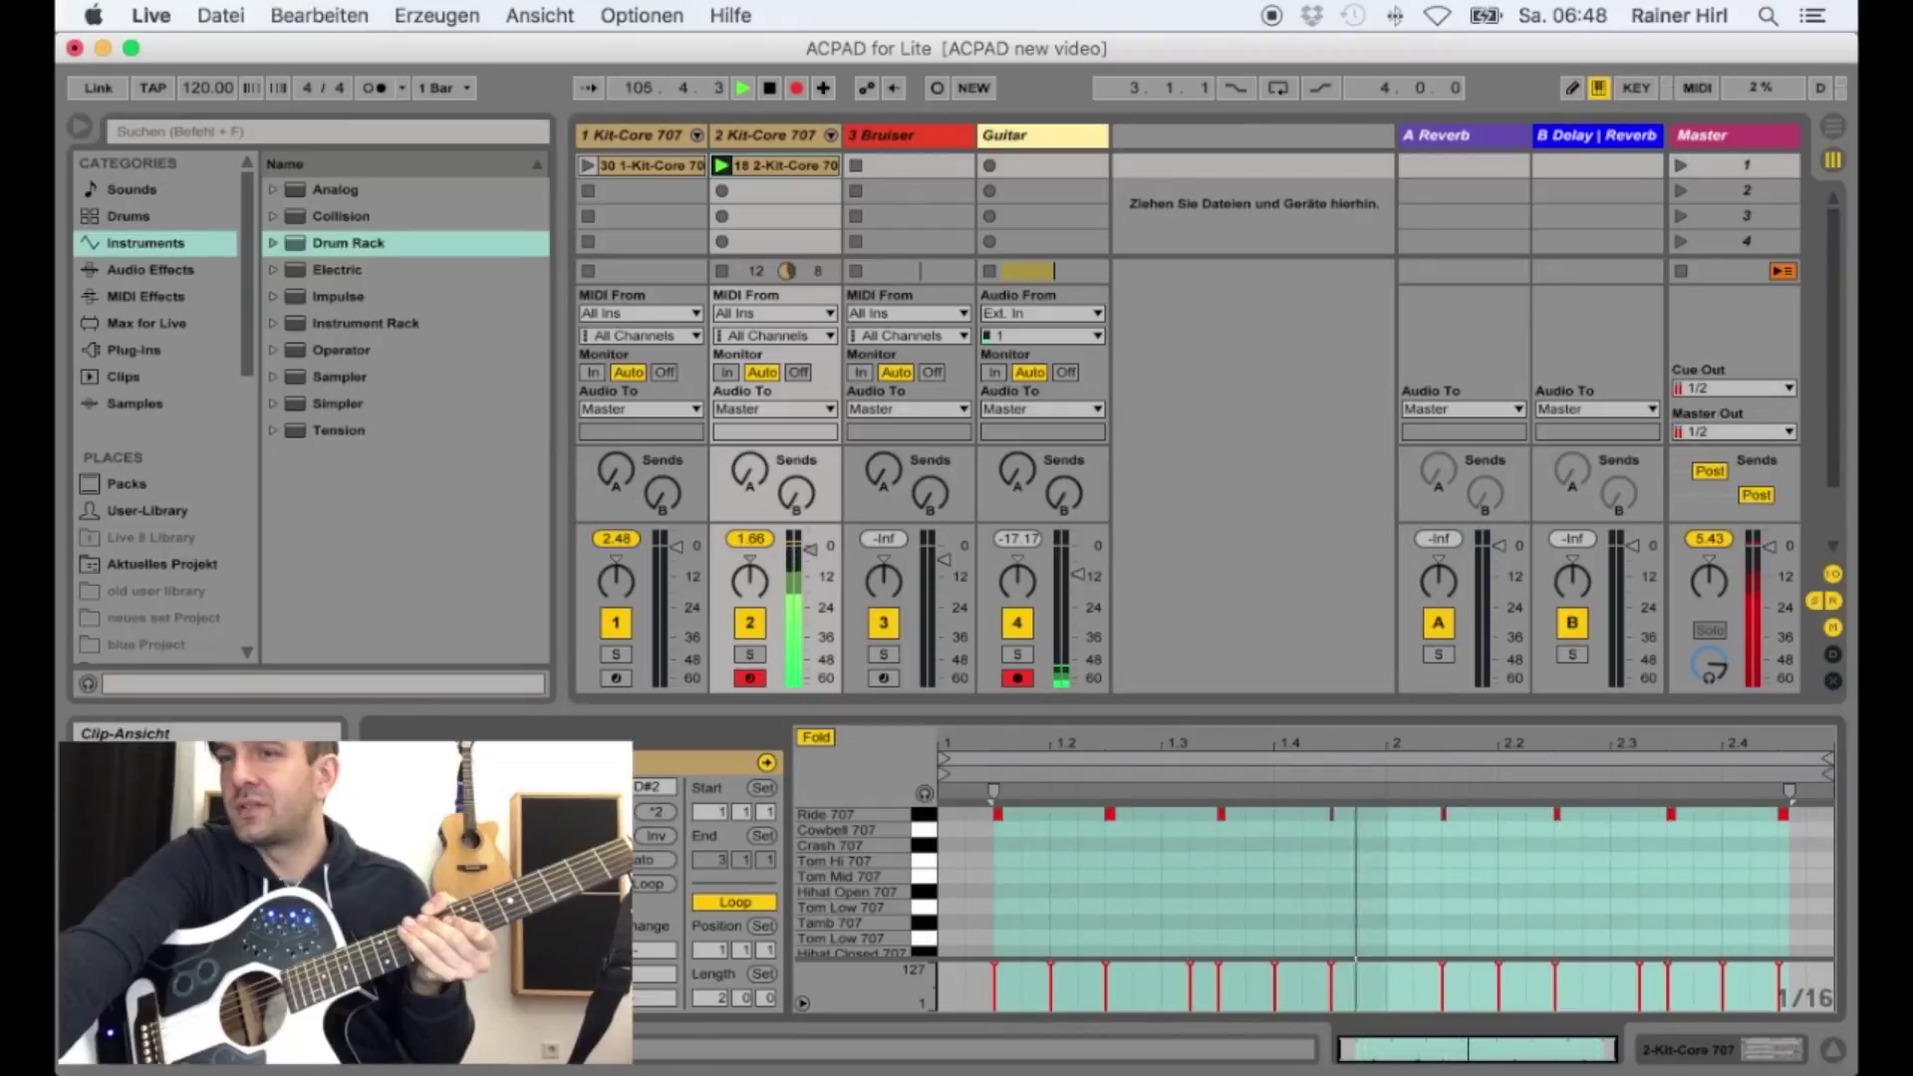
click(151, 15)
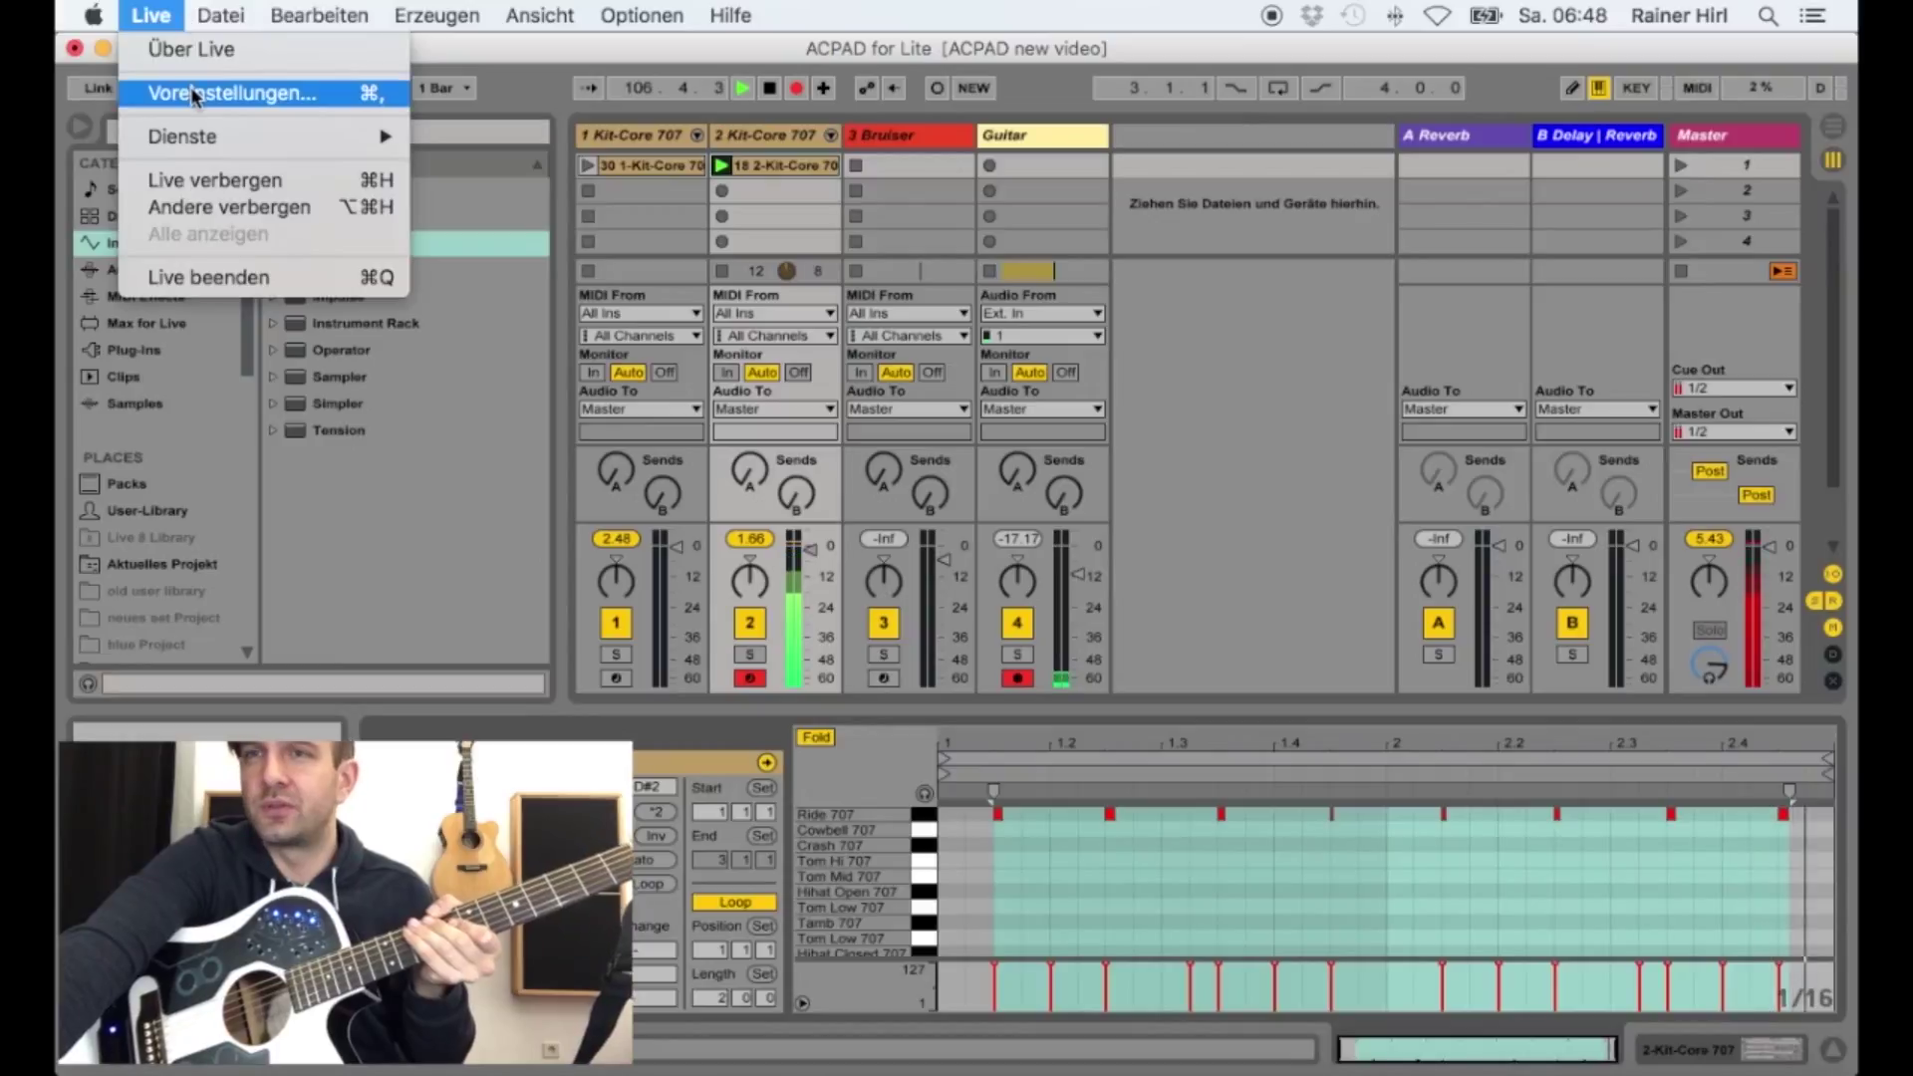
click(190, 86)
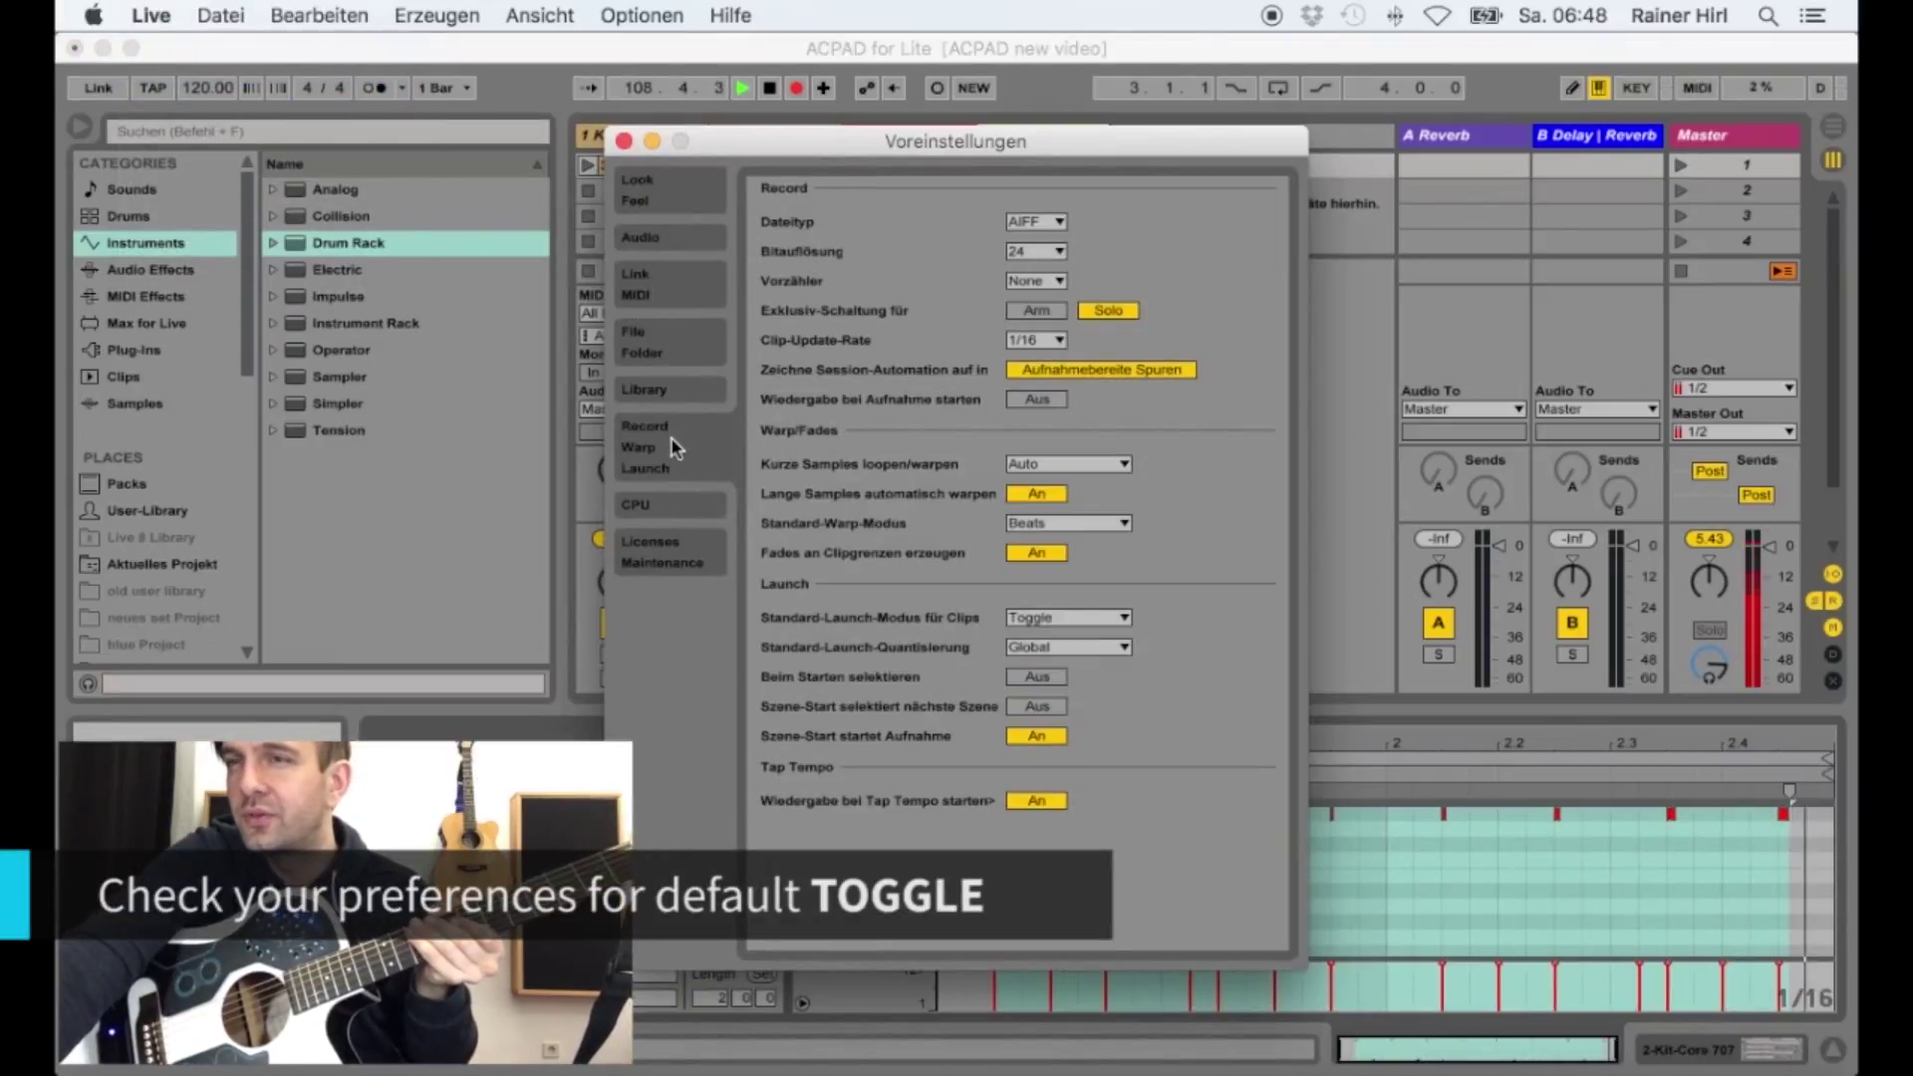
click(1084, 611)
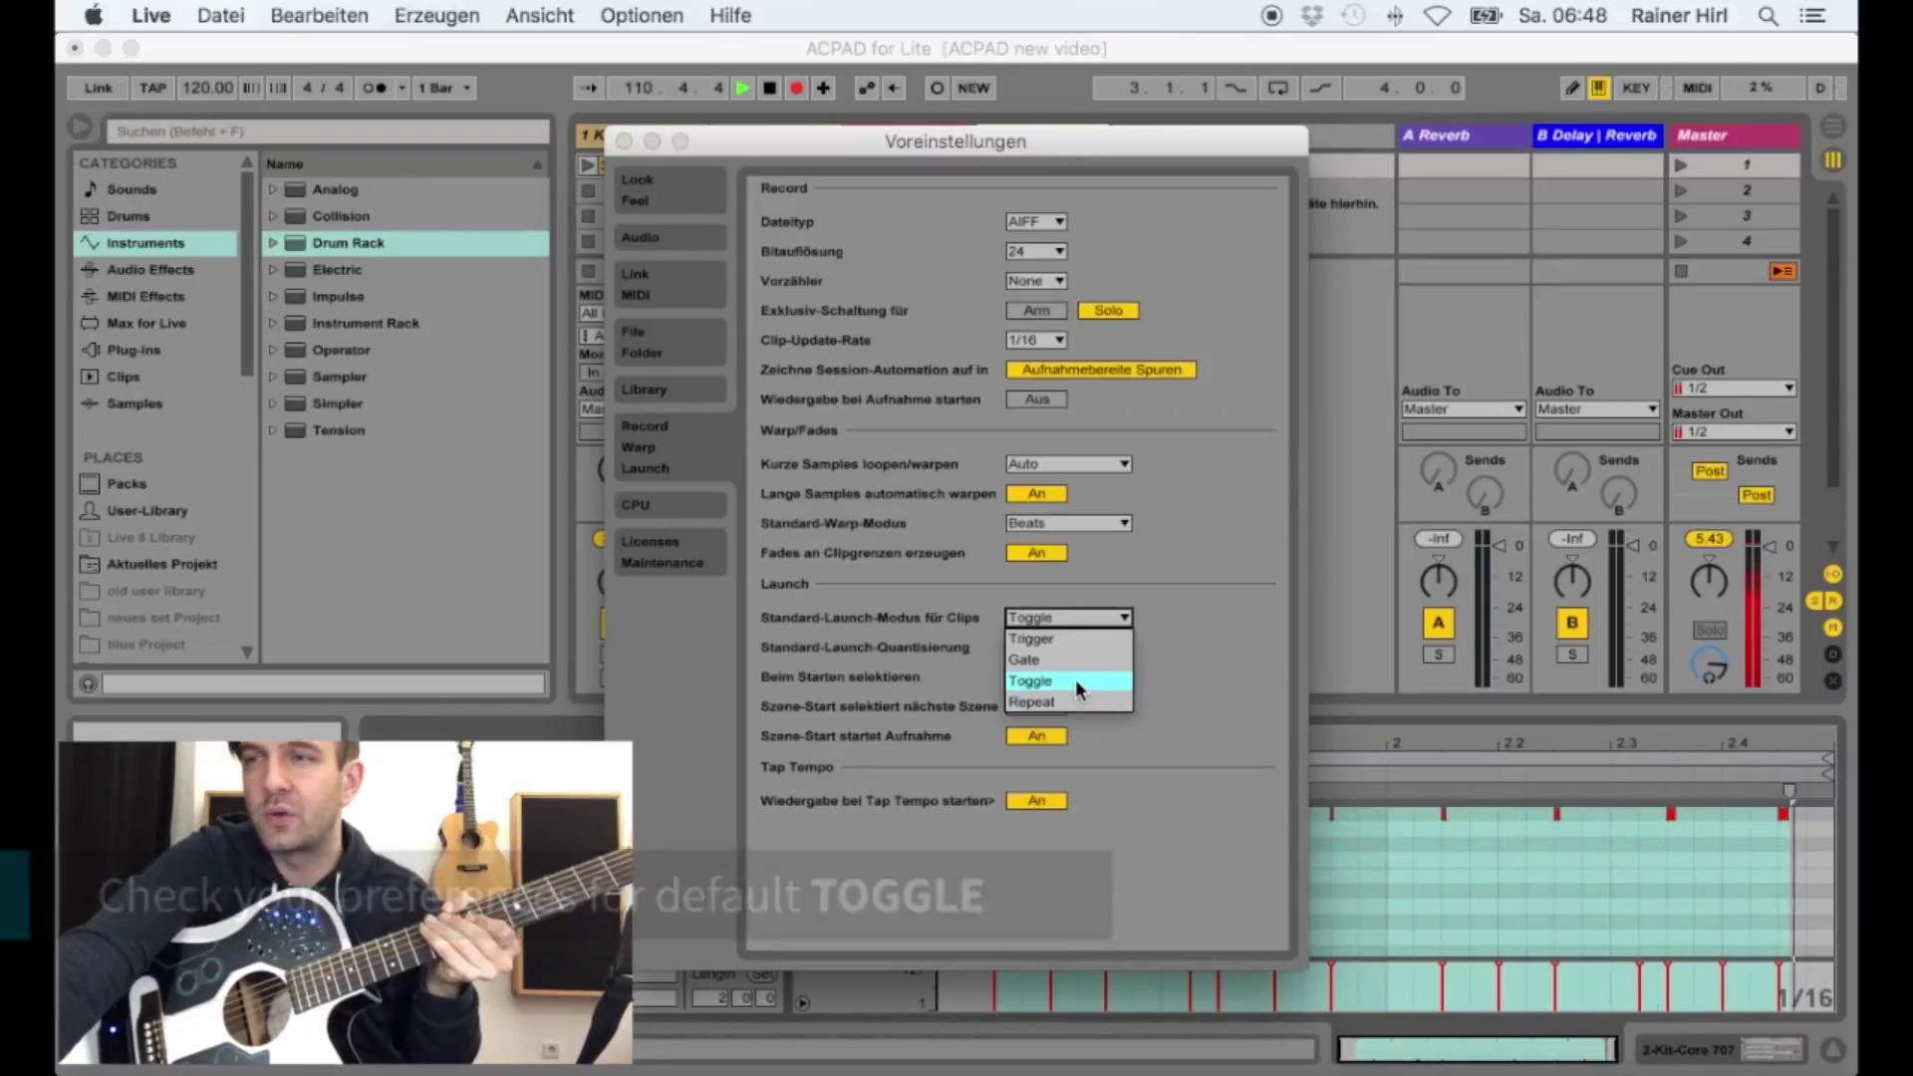
click(1204, 626)
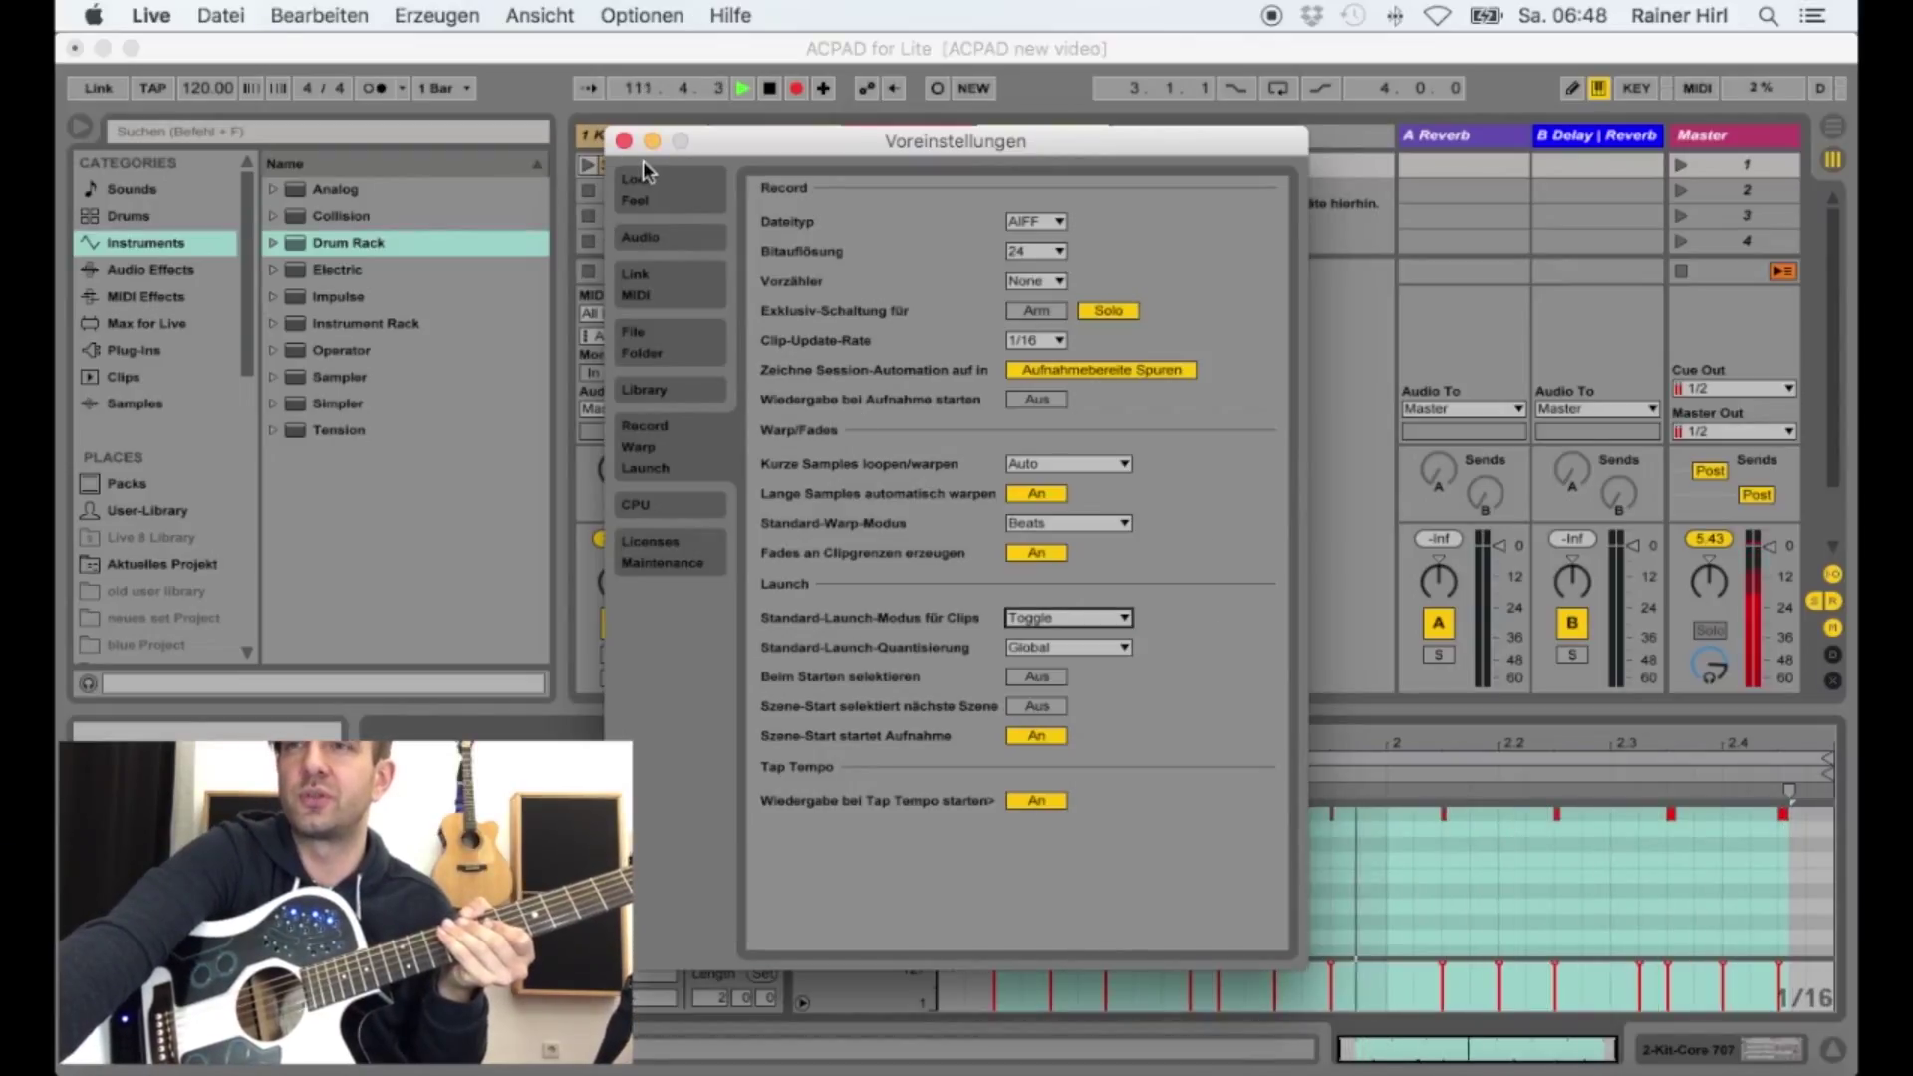
click(626, 140)
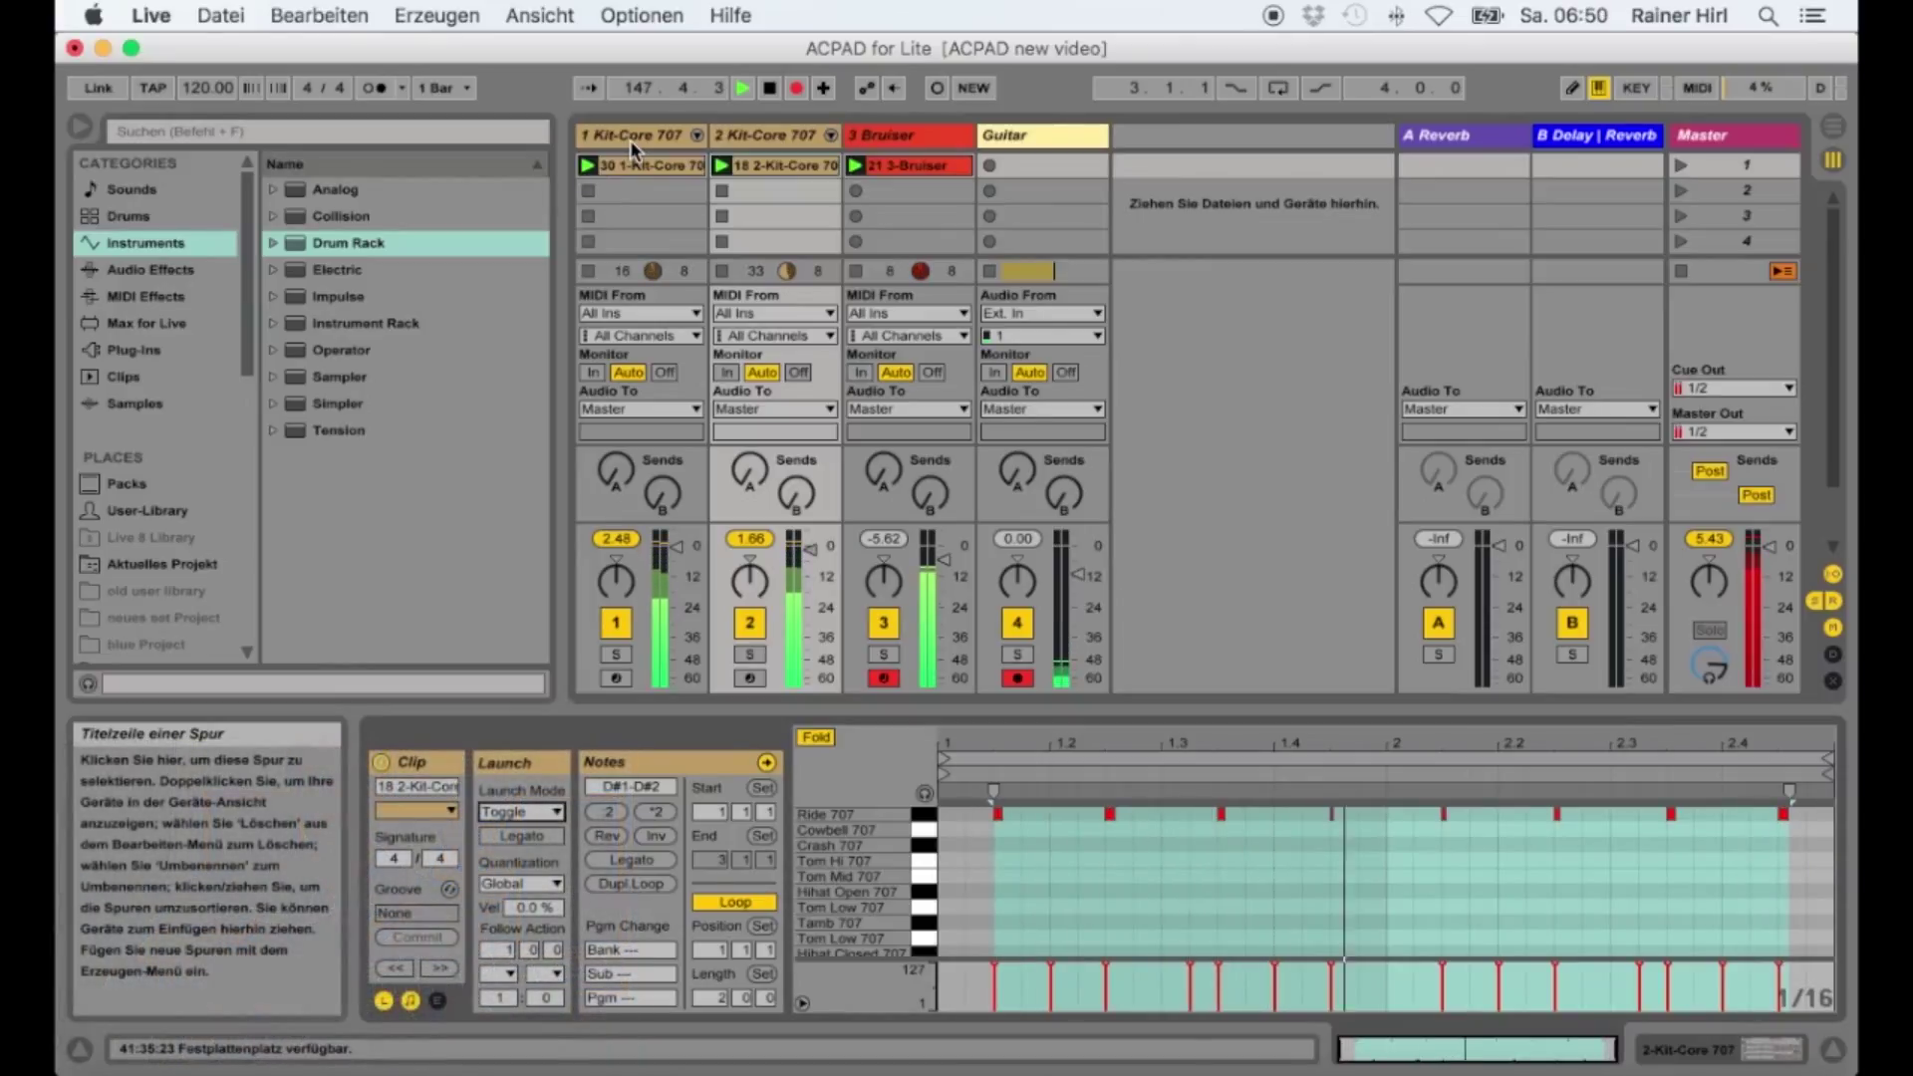
Stop playback and enter MIDI mapping mode to check the track launch mappings of both Kit-Core 707 tracks and the Bruiser track.
key(super+i)
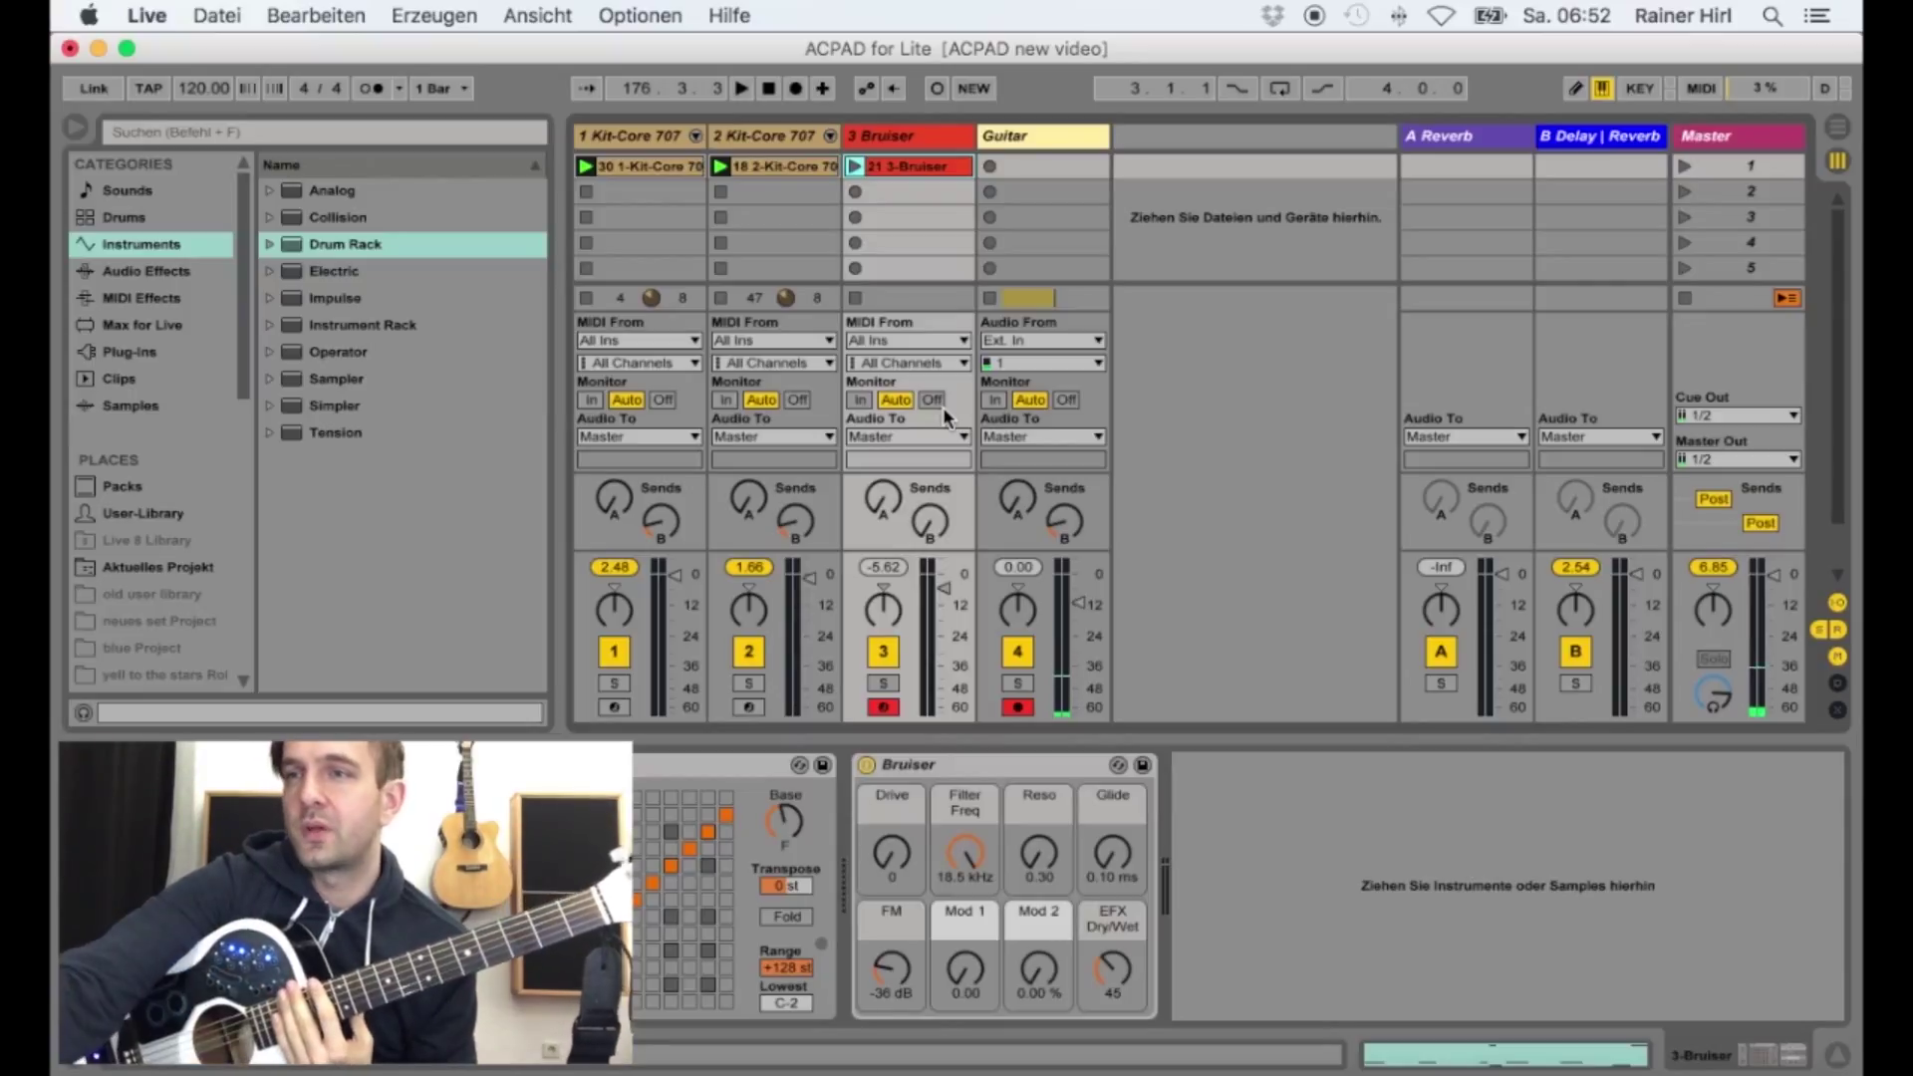
key(space)
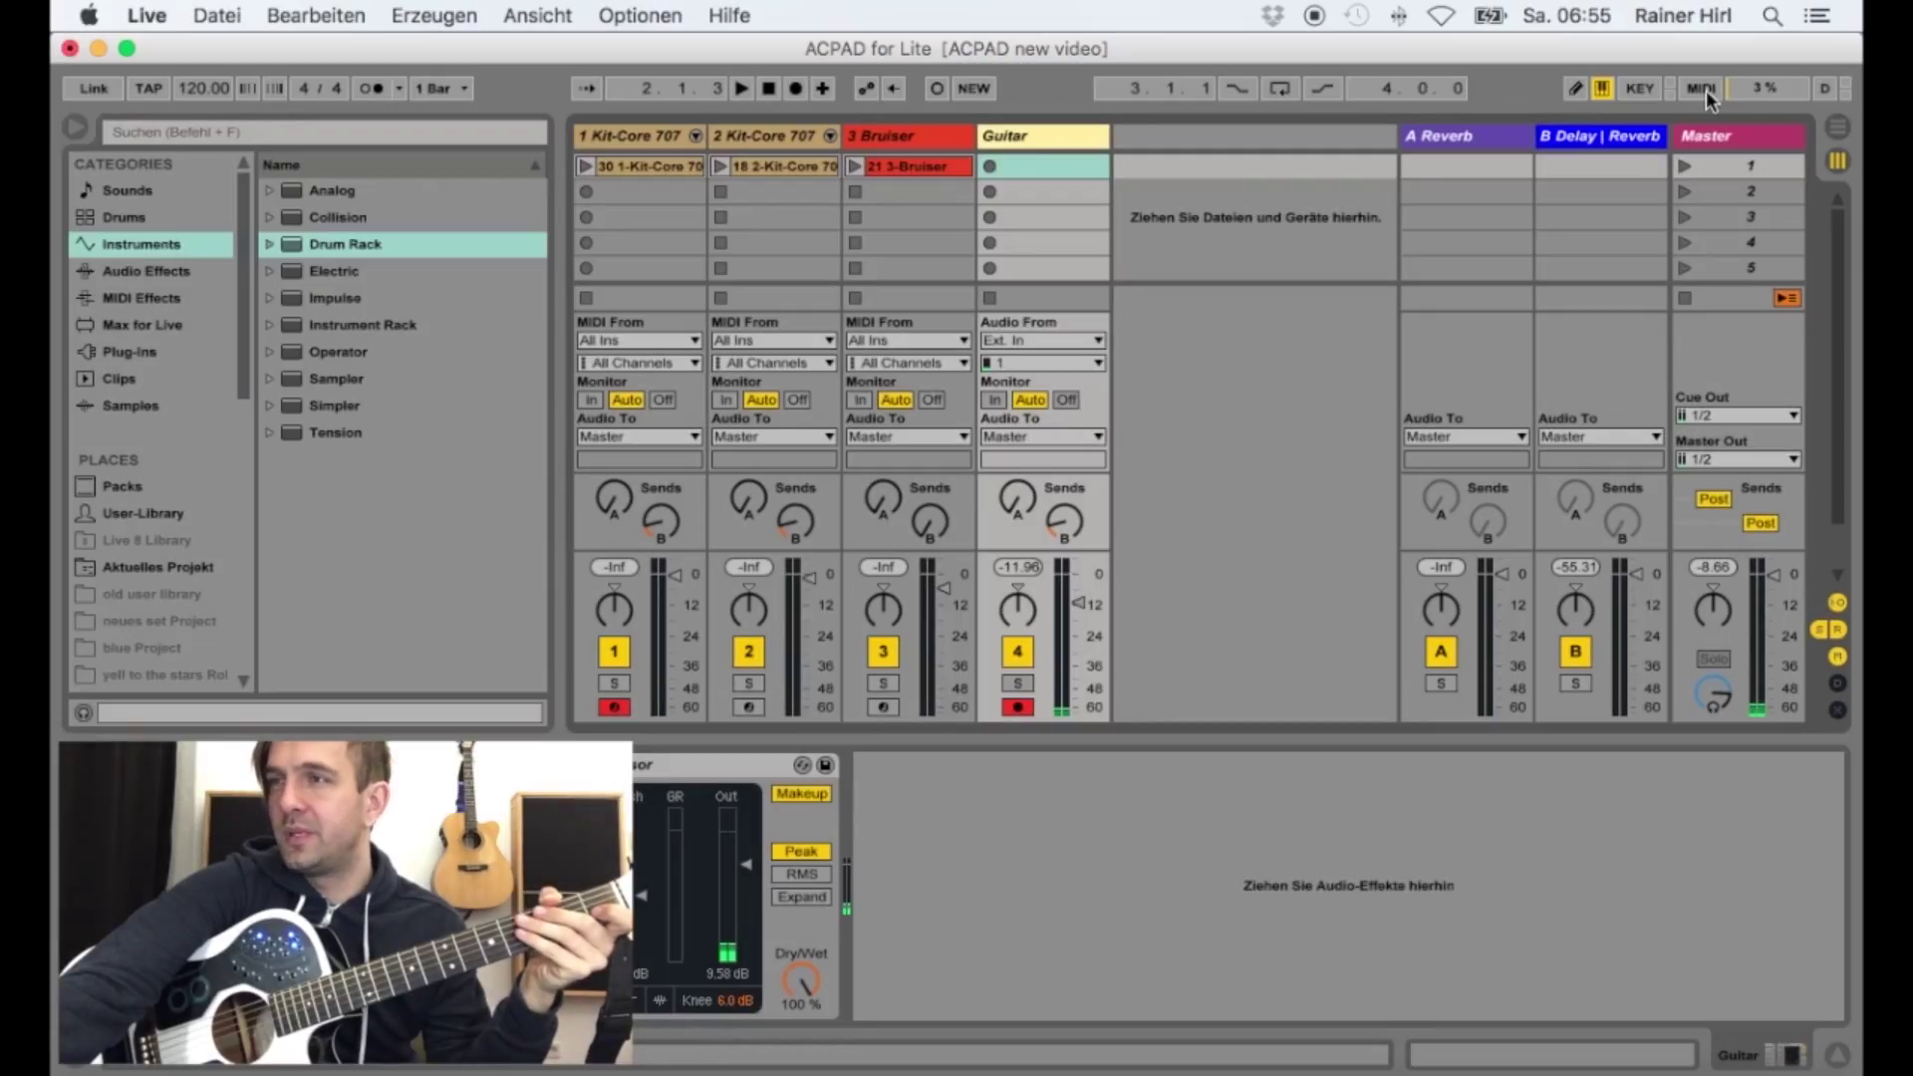
click(1704, 89)
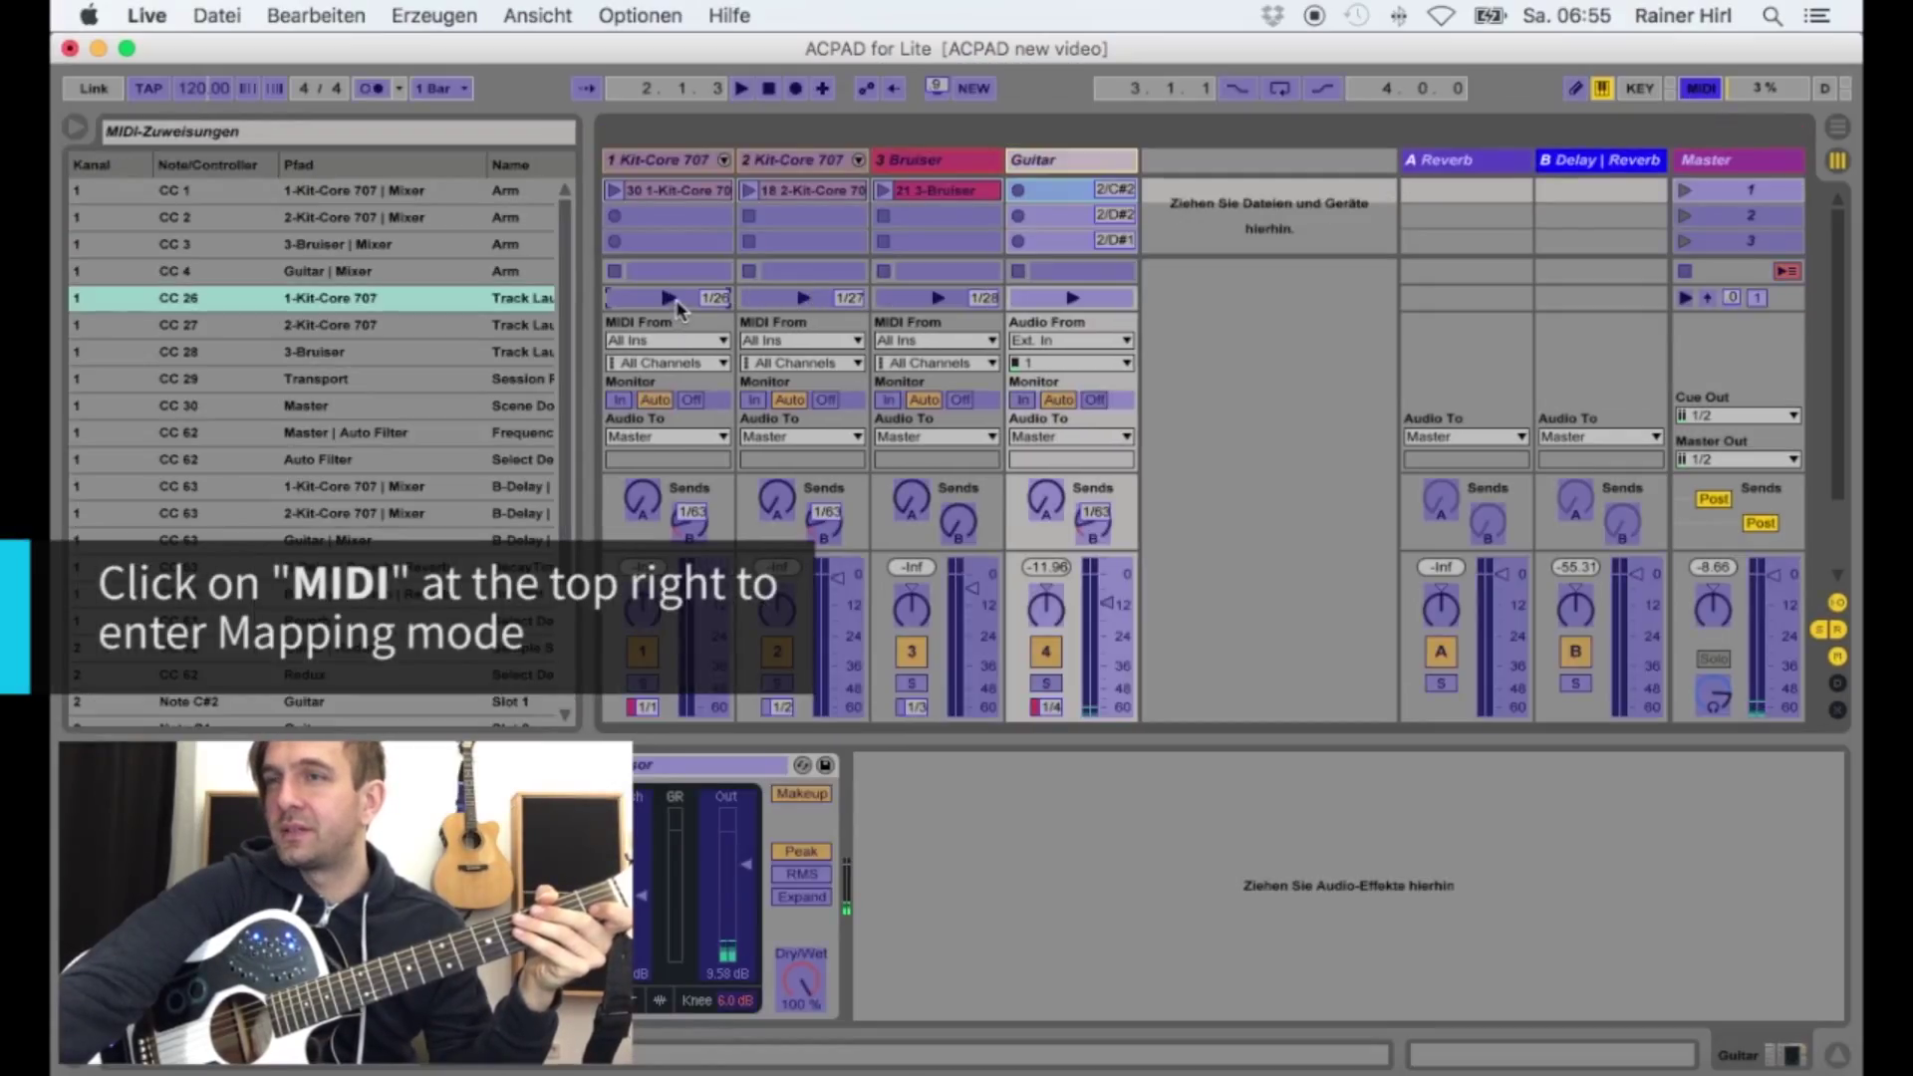
click(793, 297)
click(906, 297)
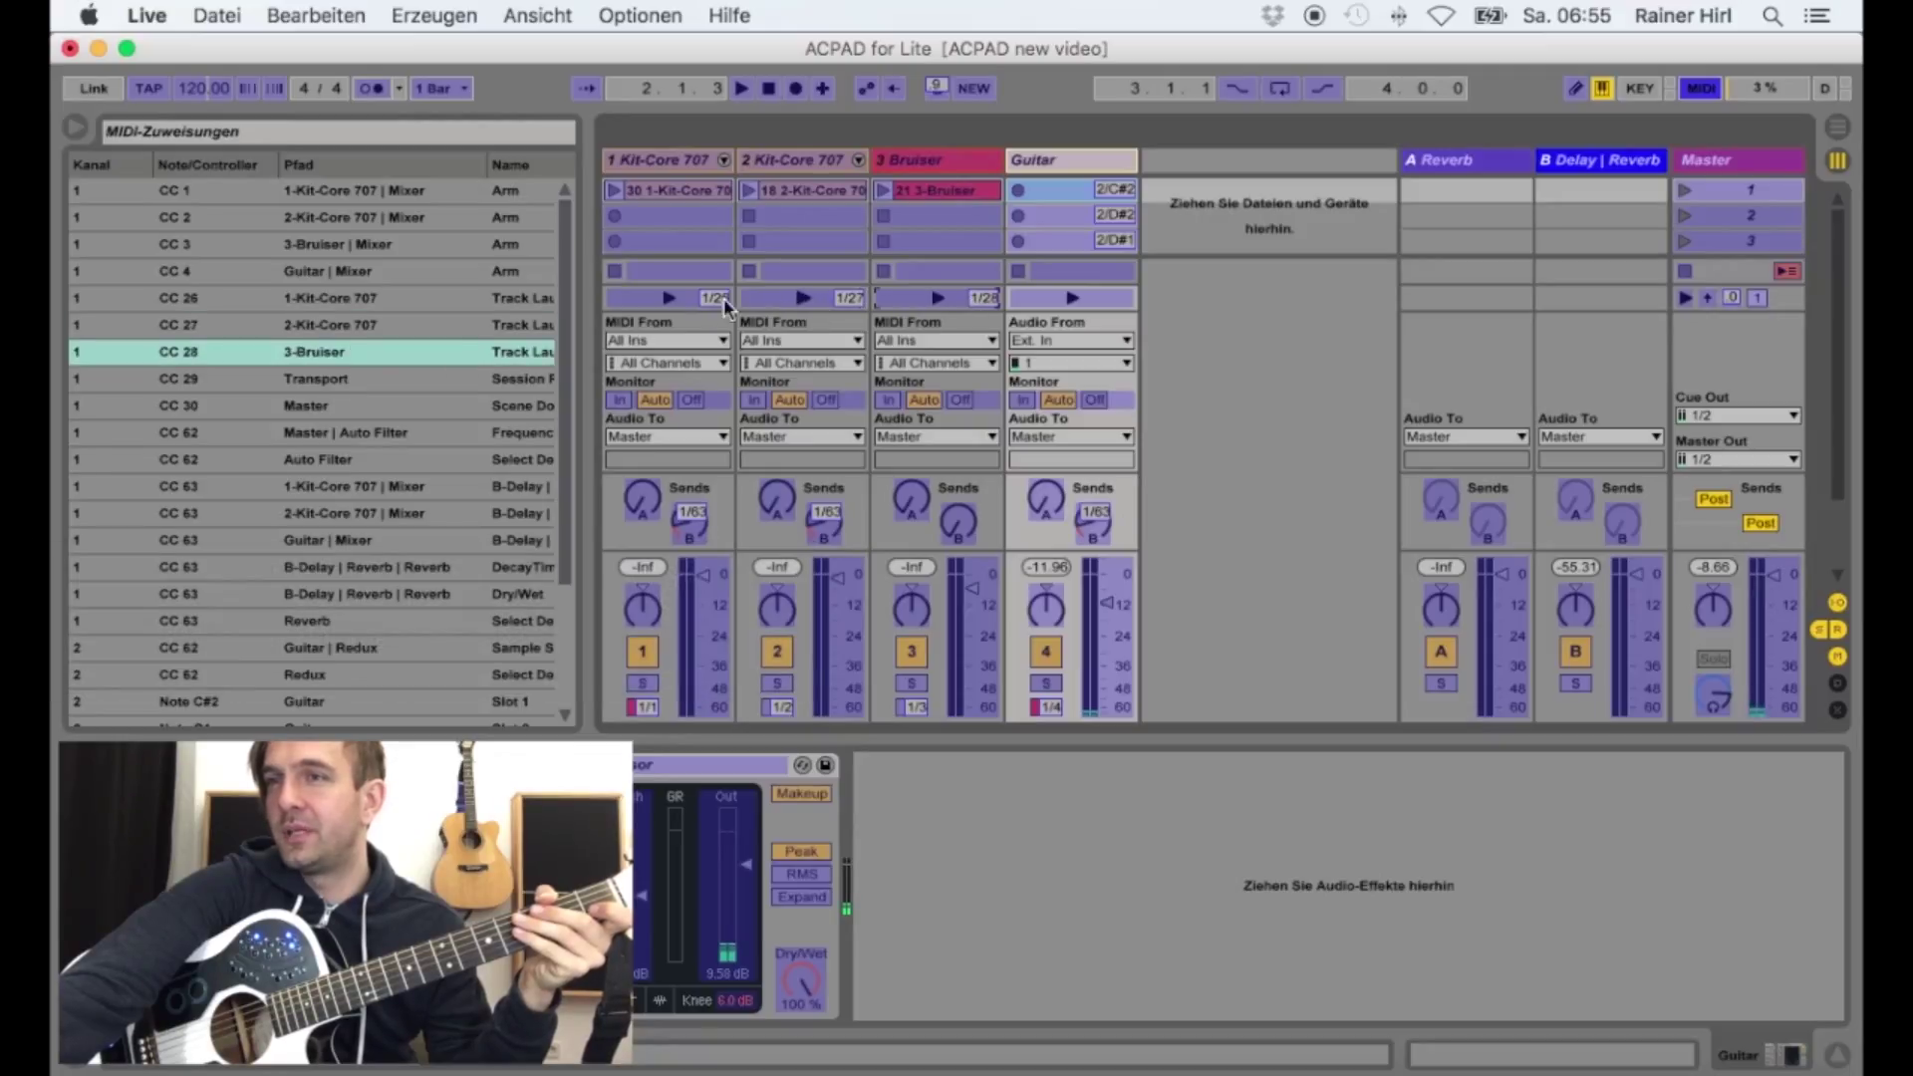
click(694, 299)
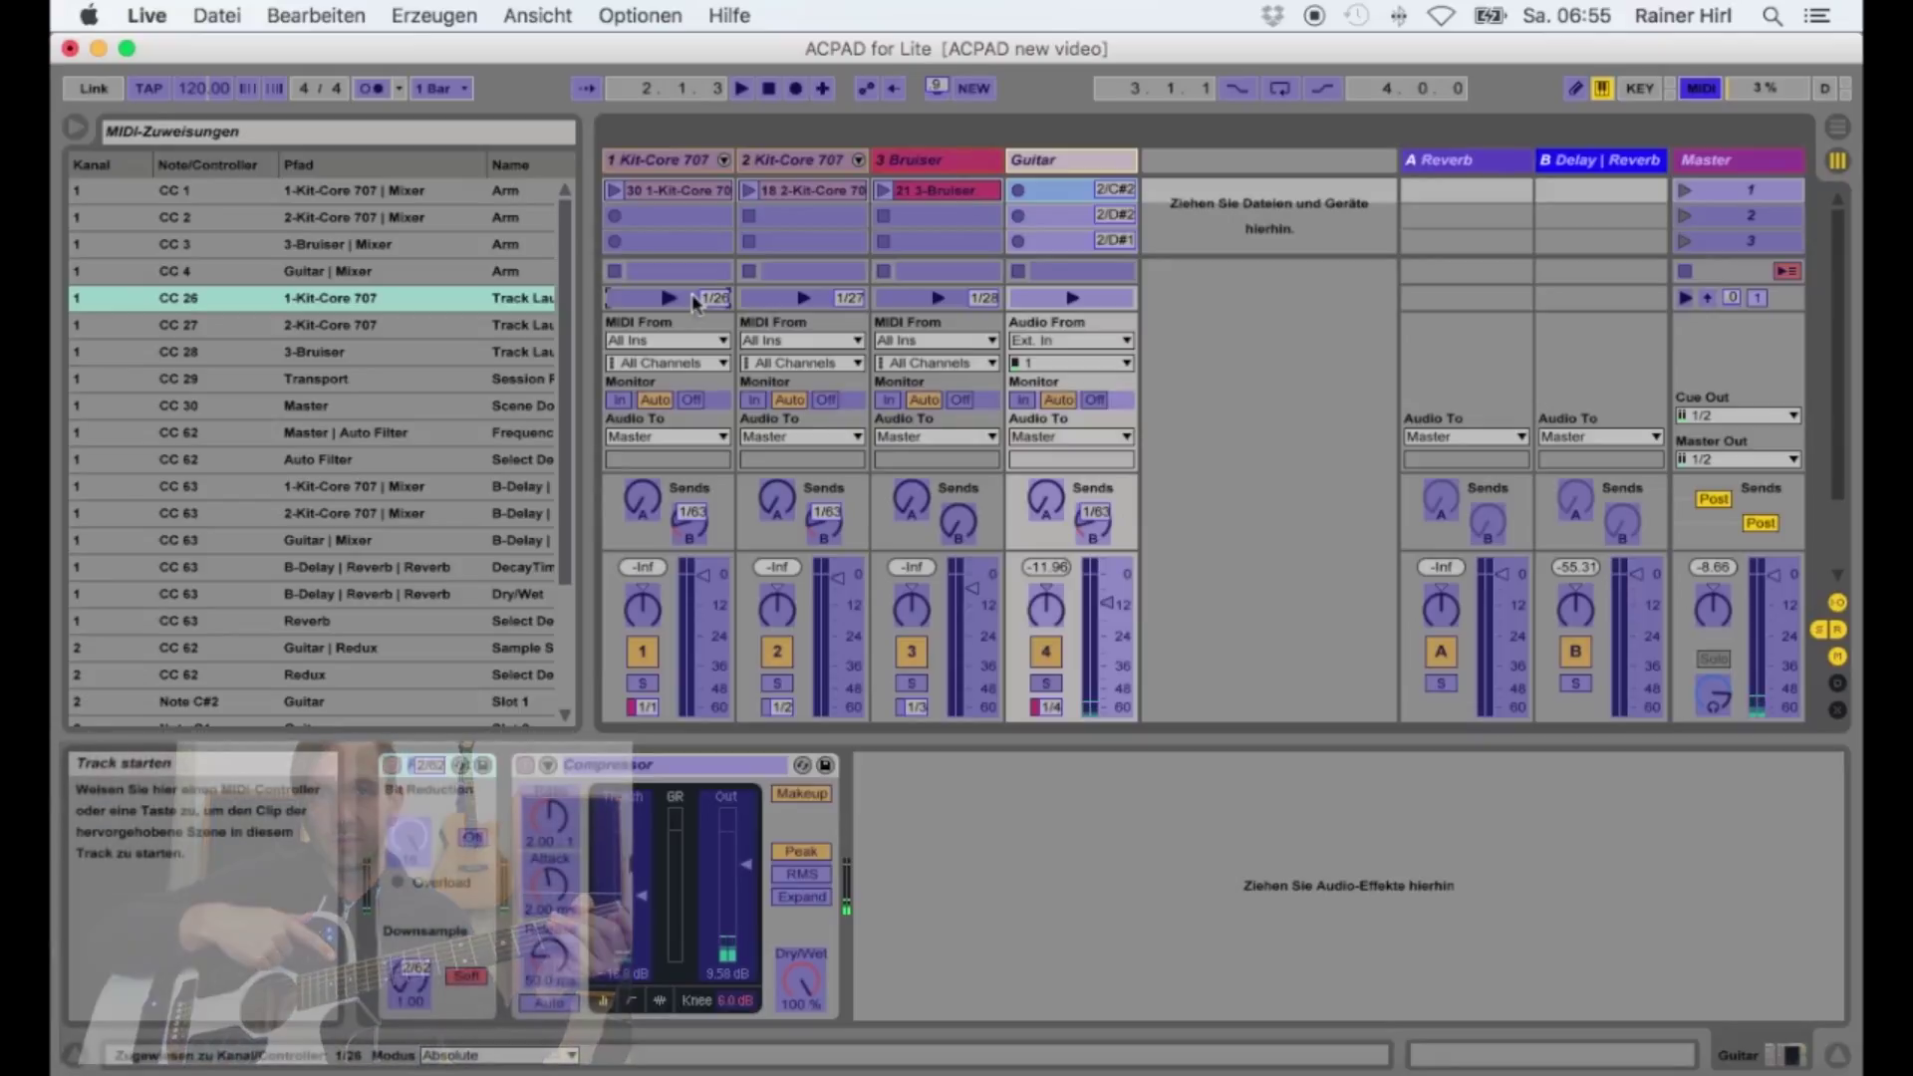
Check the MIDI mappings of send B on both Kit-Core 707 tracks and of the Bruiser track launch.
click(695, 526)
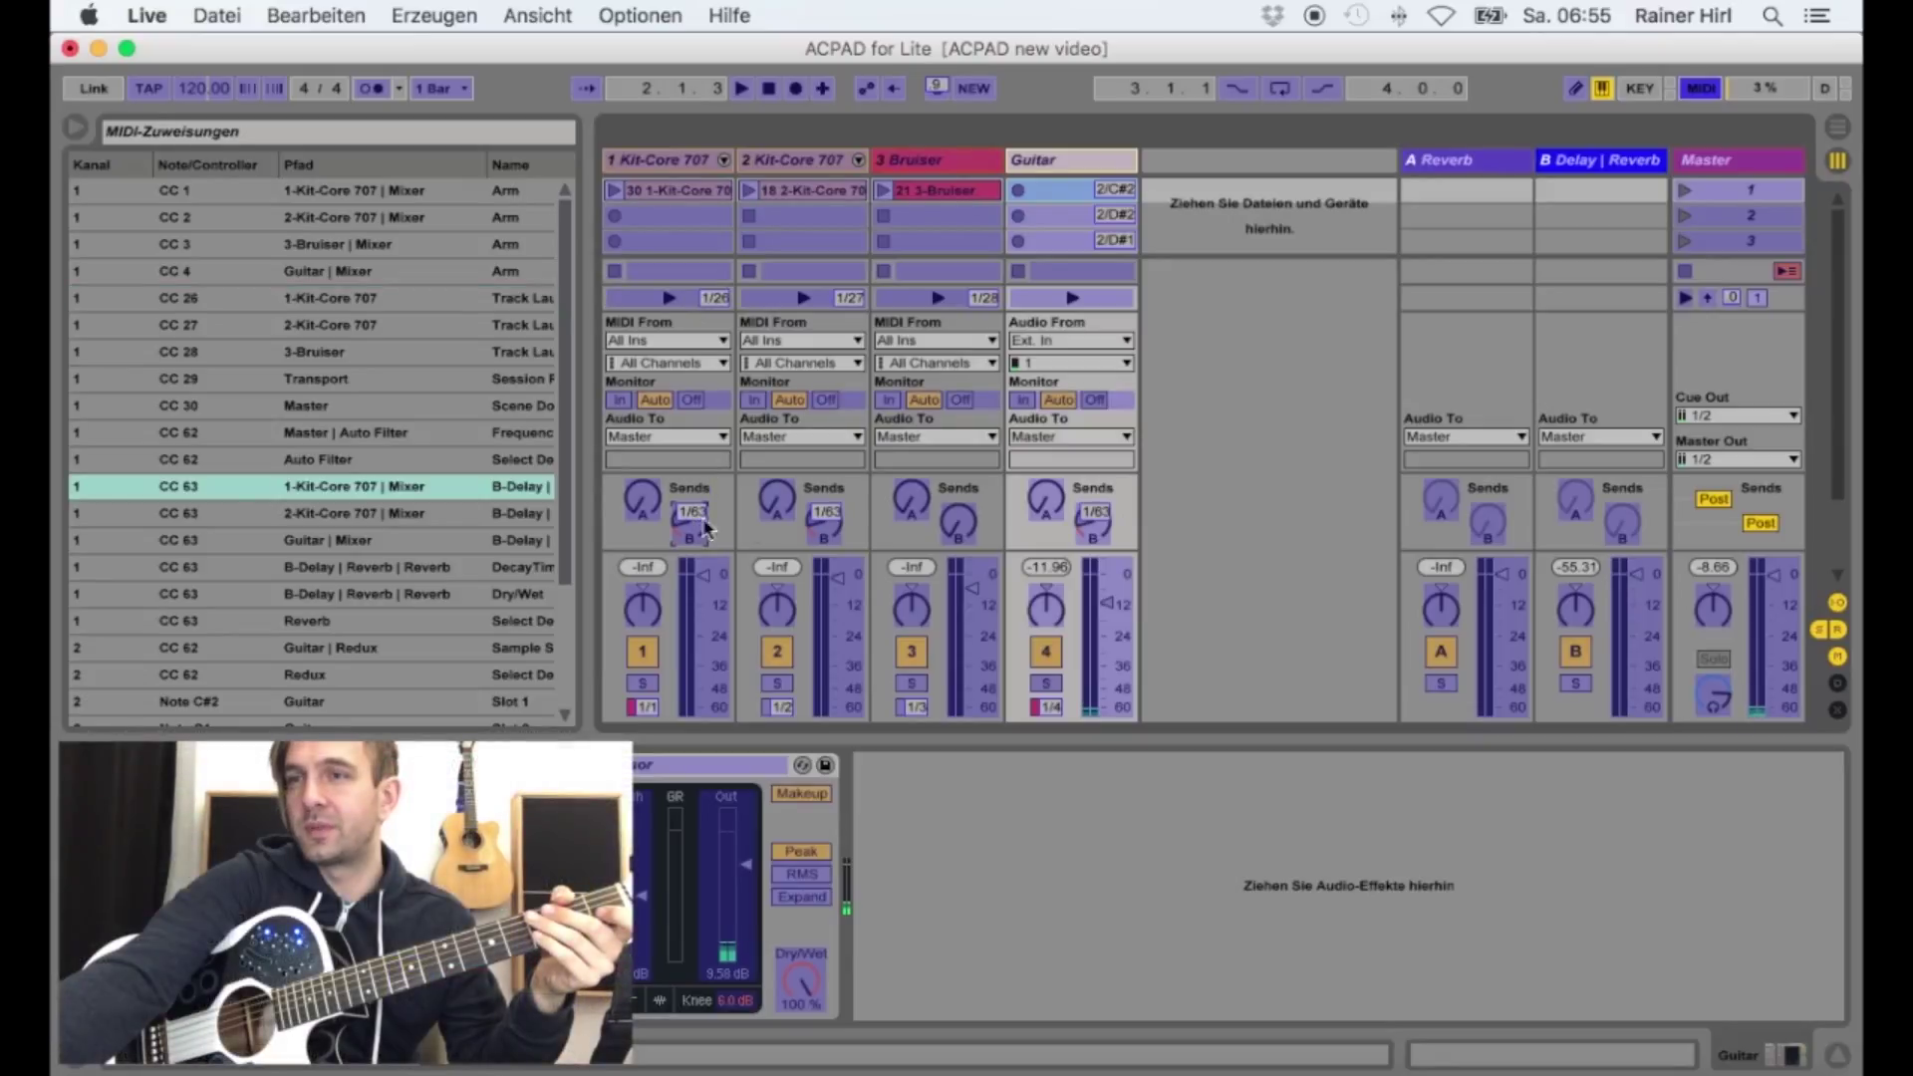
click(829, 528)
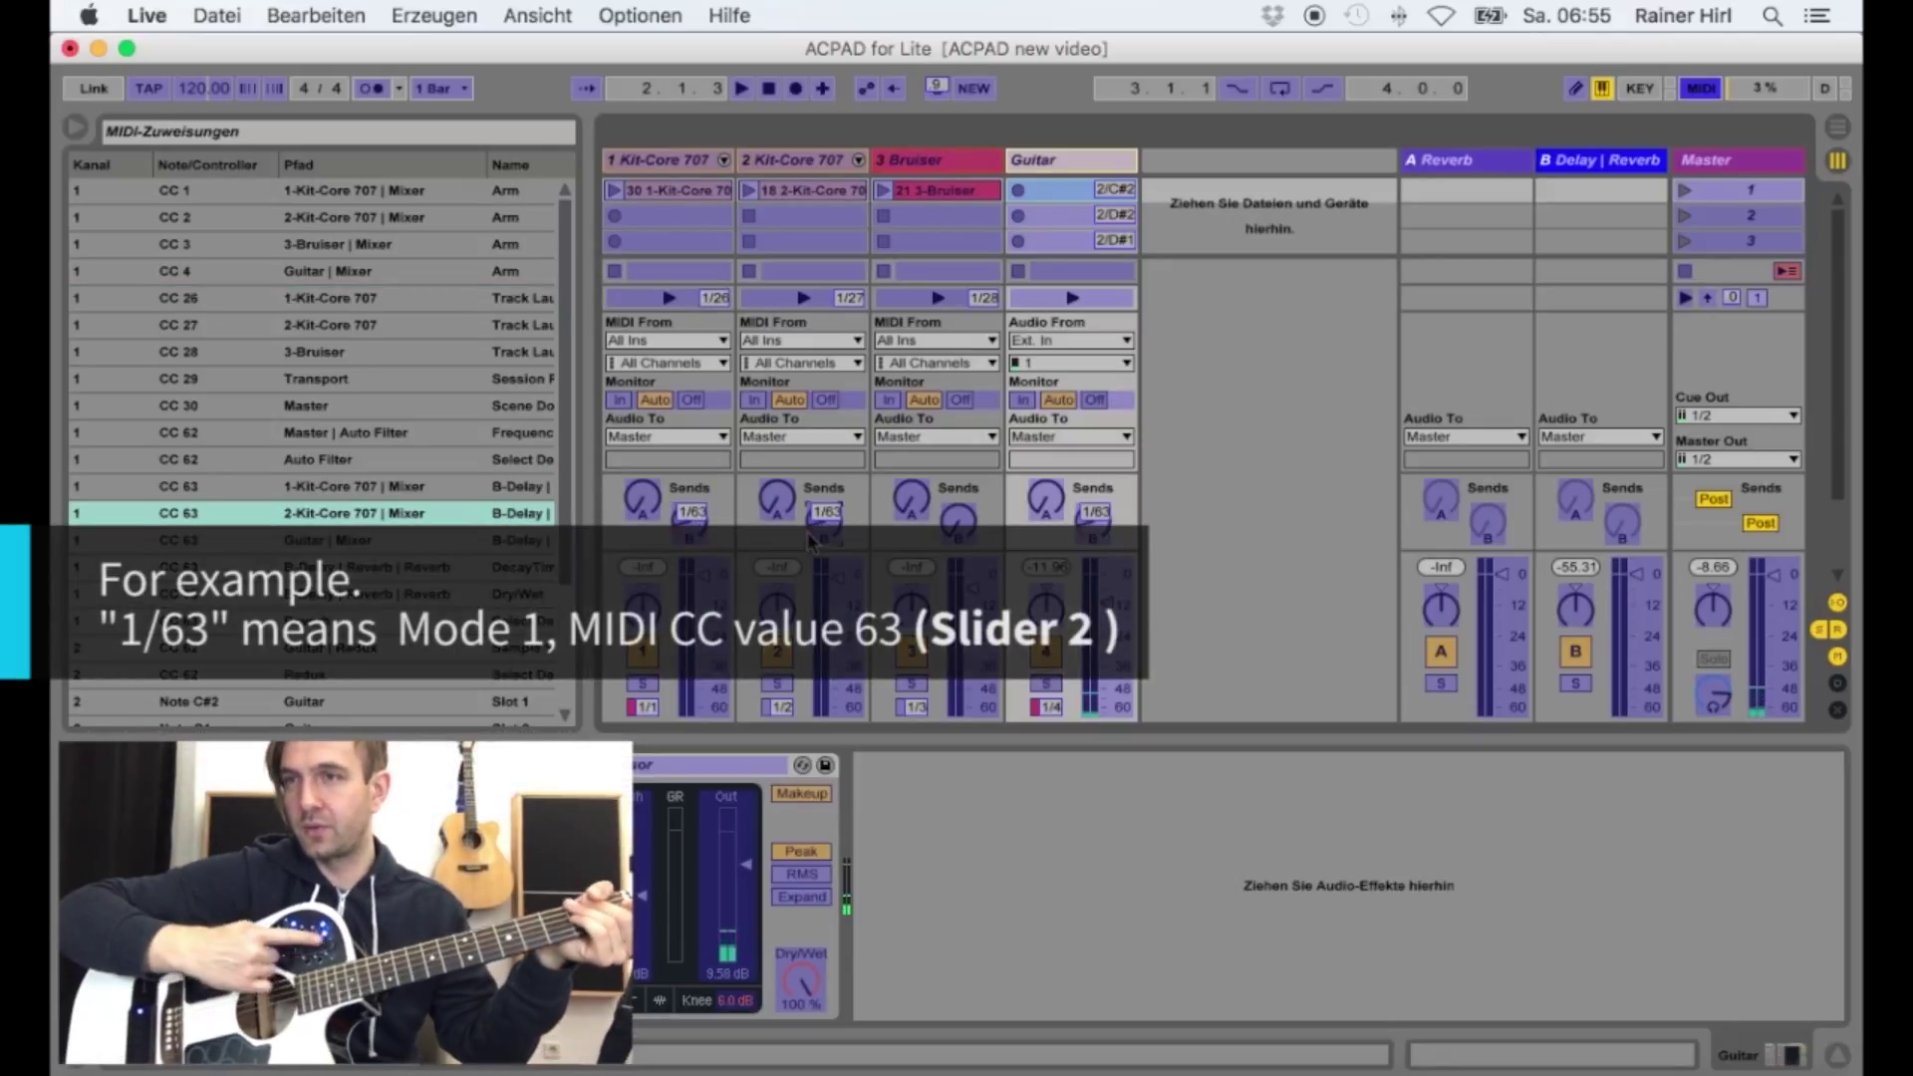
click(937, 299)
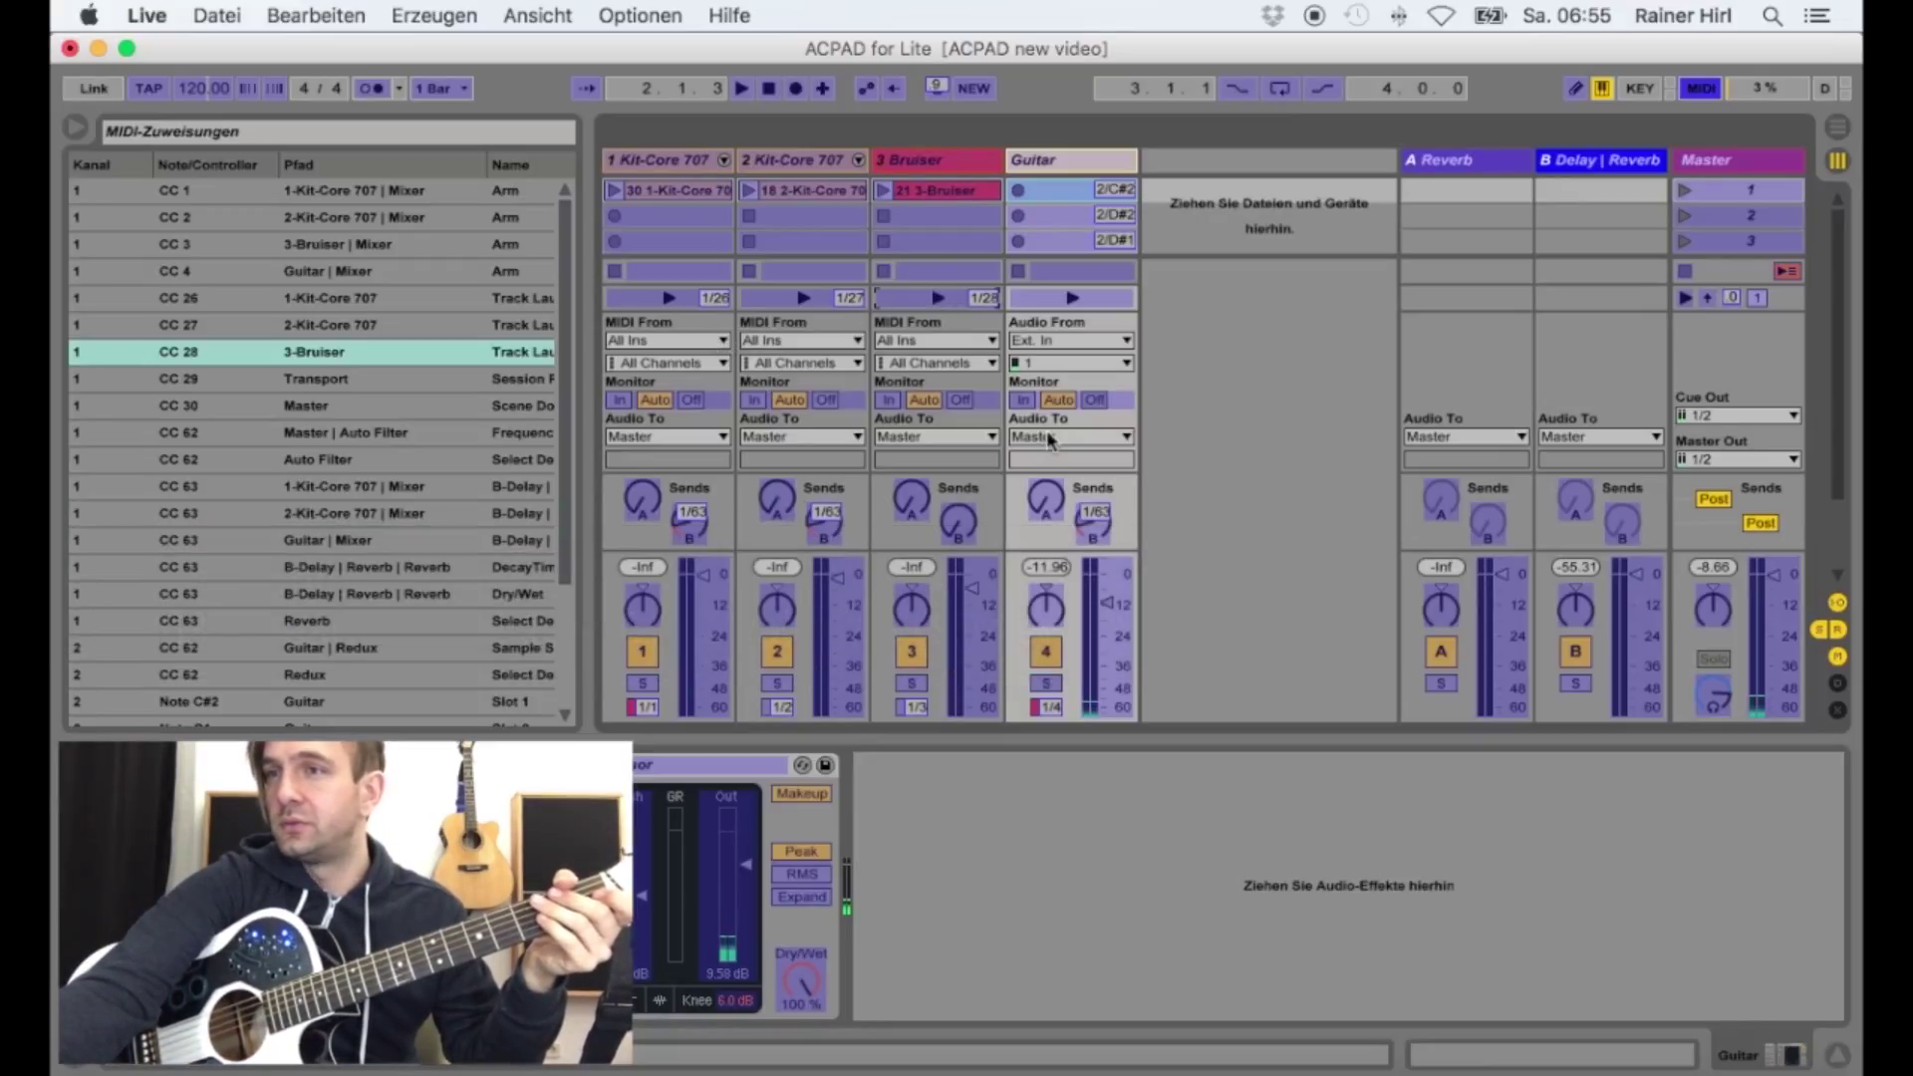
Check the MIDI note mappings of the Guitar track's first three clip slots and leave mapping mode.
click(1059, 186)
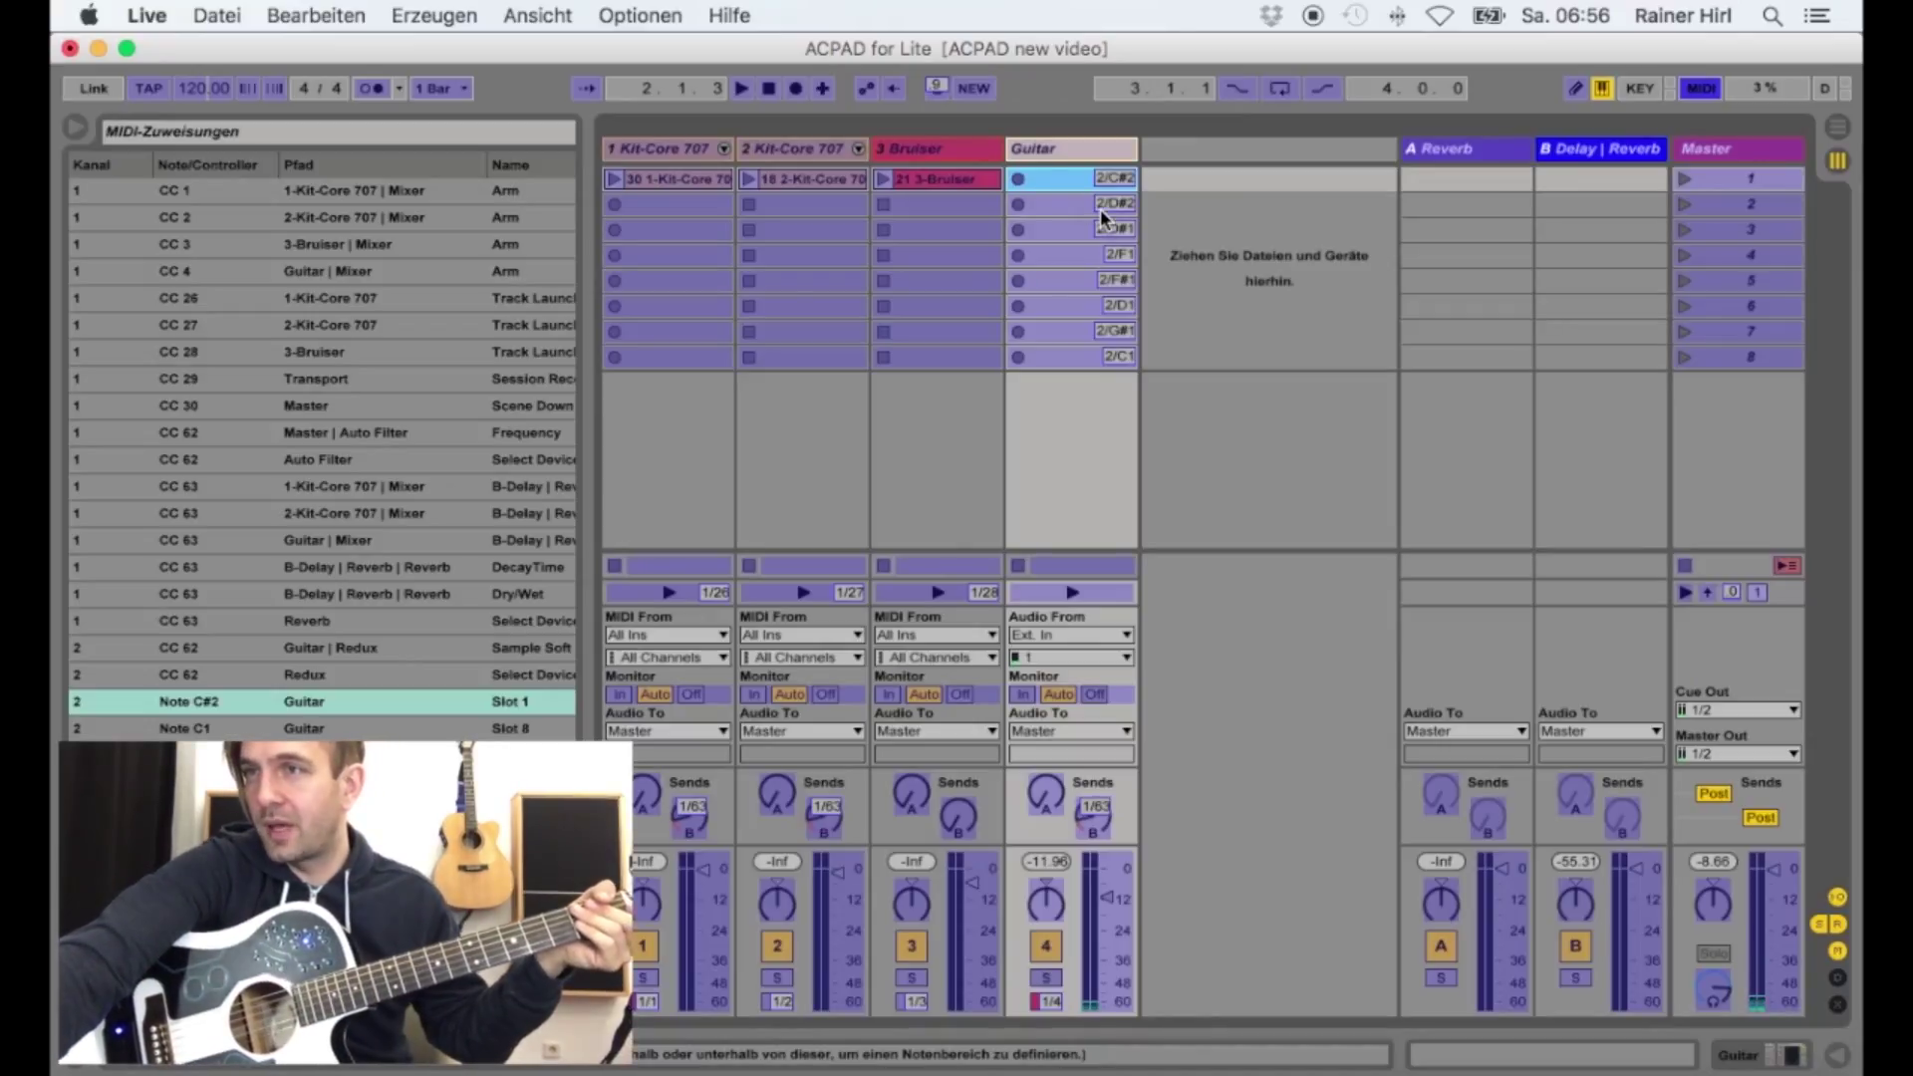
click(1100, 208)
click(1098, 231)
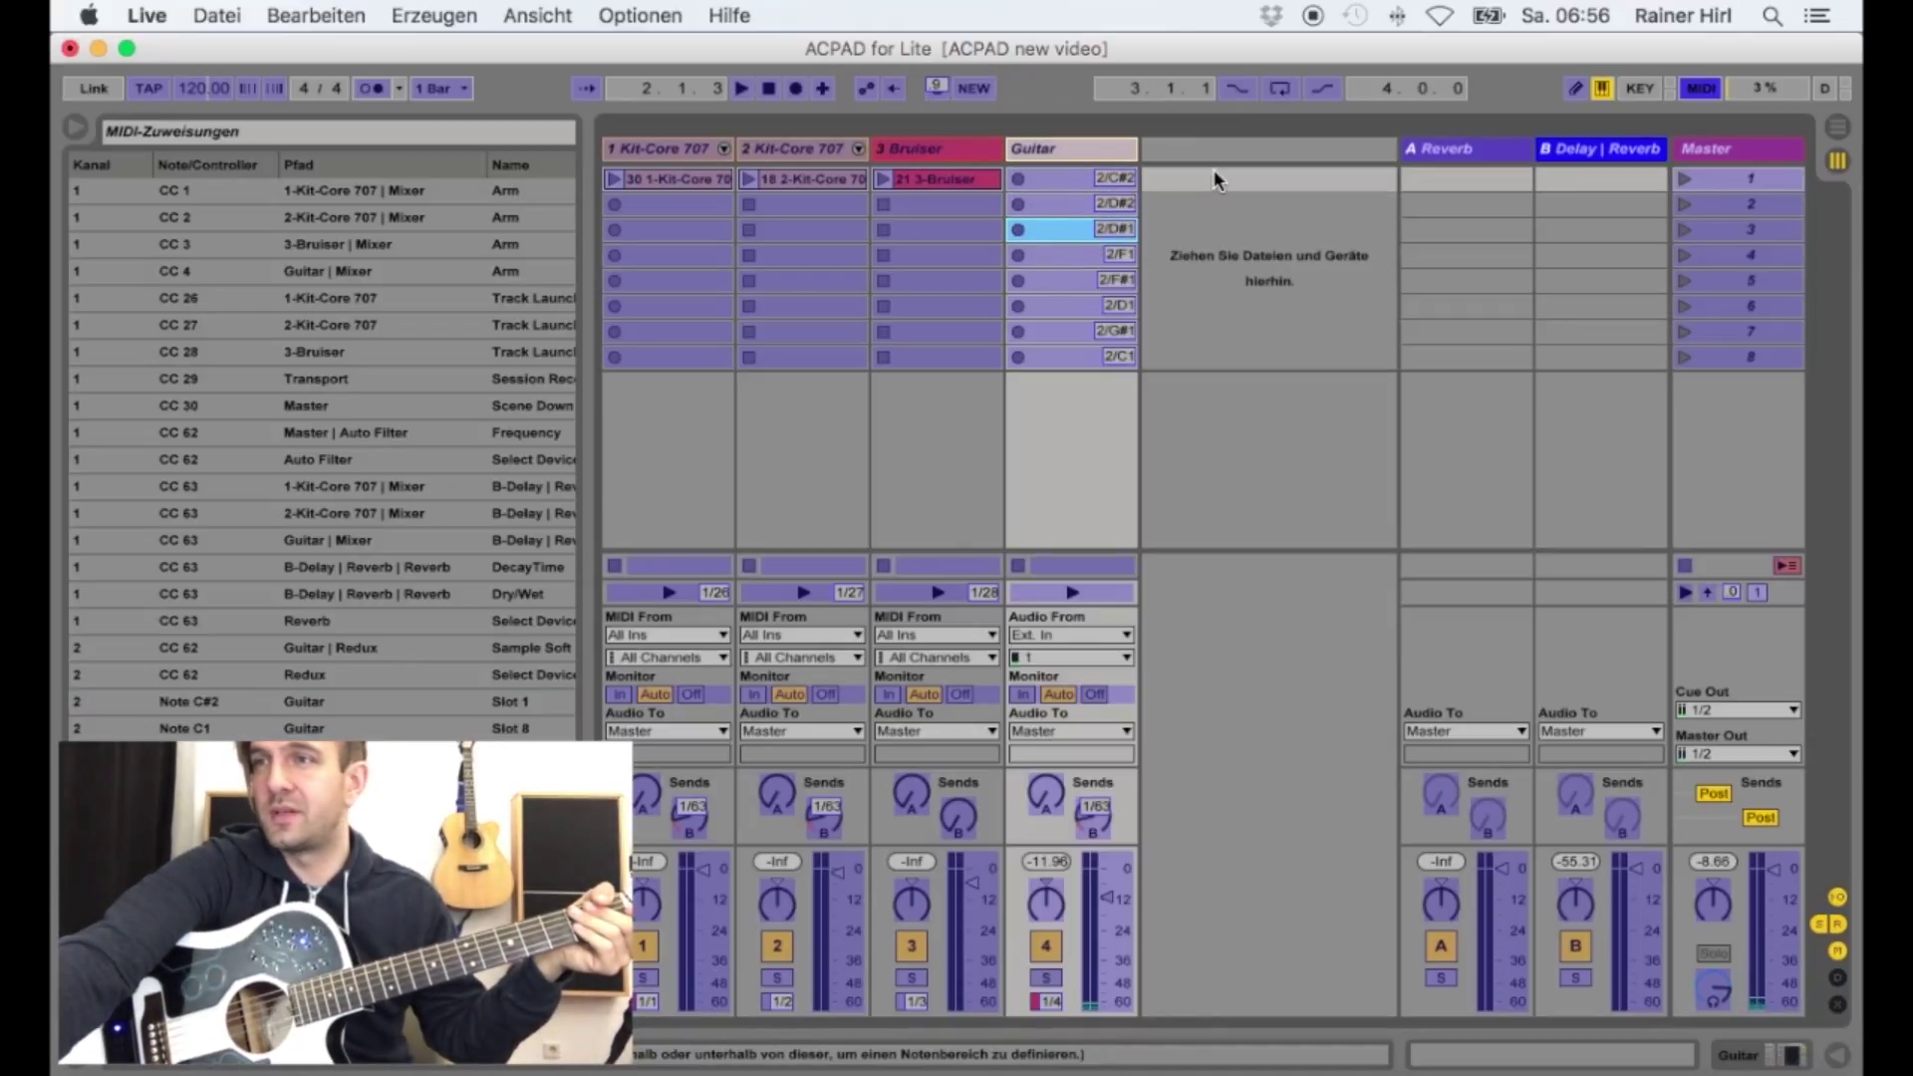
click(1702, 87)
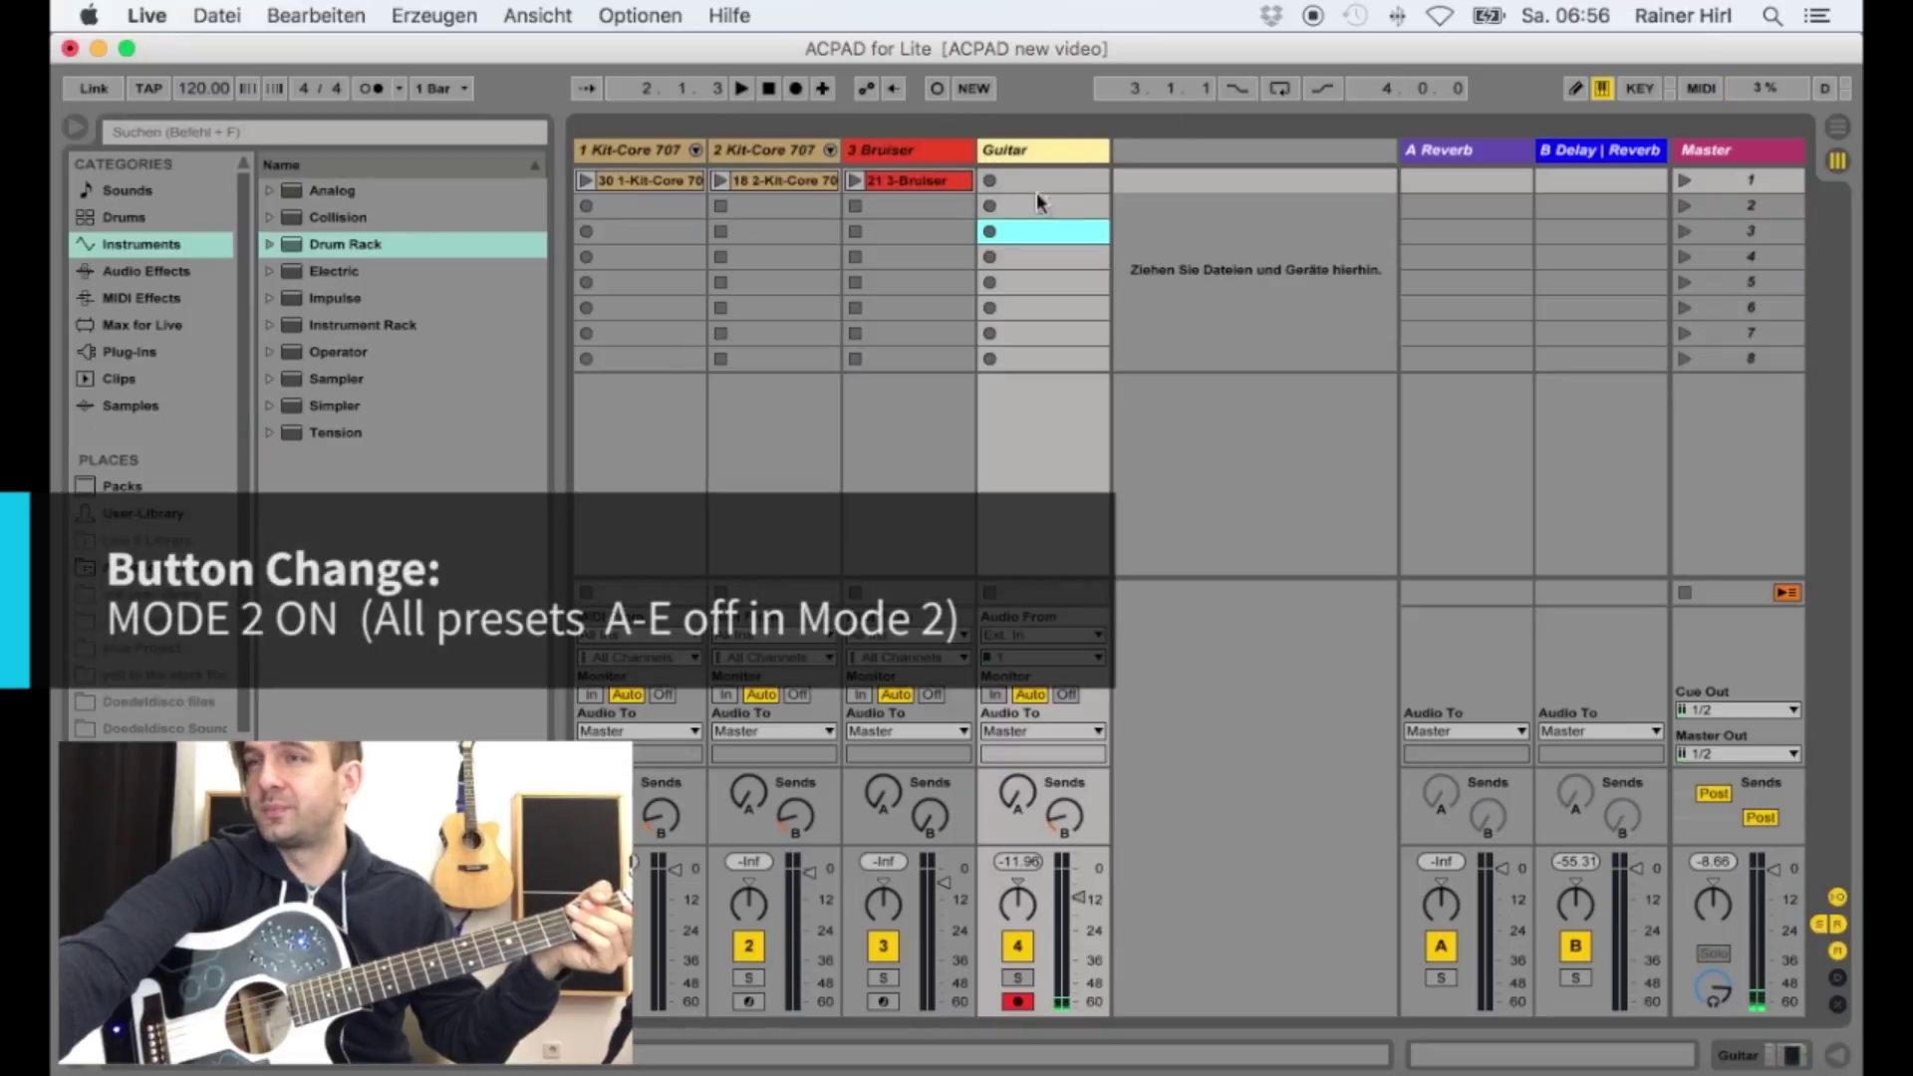
Select the Guitar track's first clip slot and launch the first clips of both Kit-Core 707 tracks and the Bruiser track.
click(1022, 181)
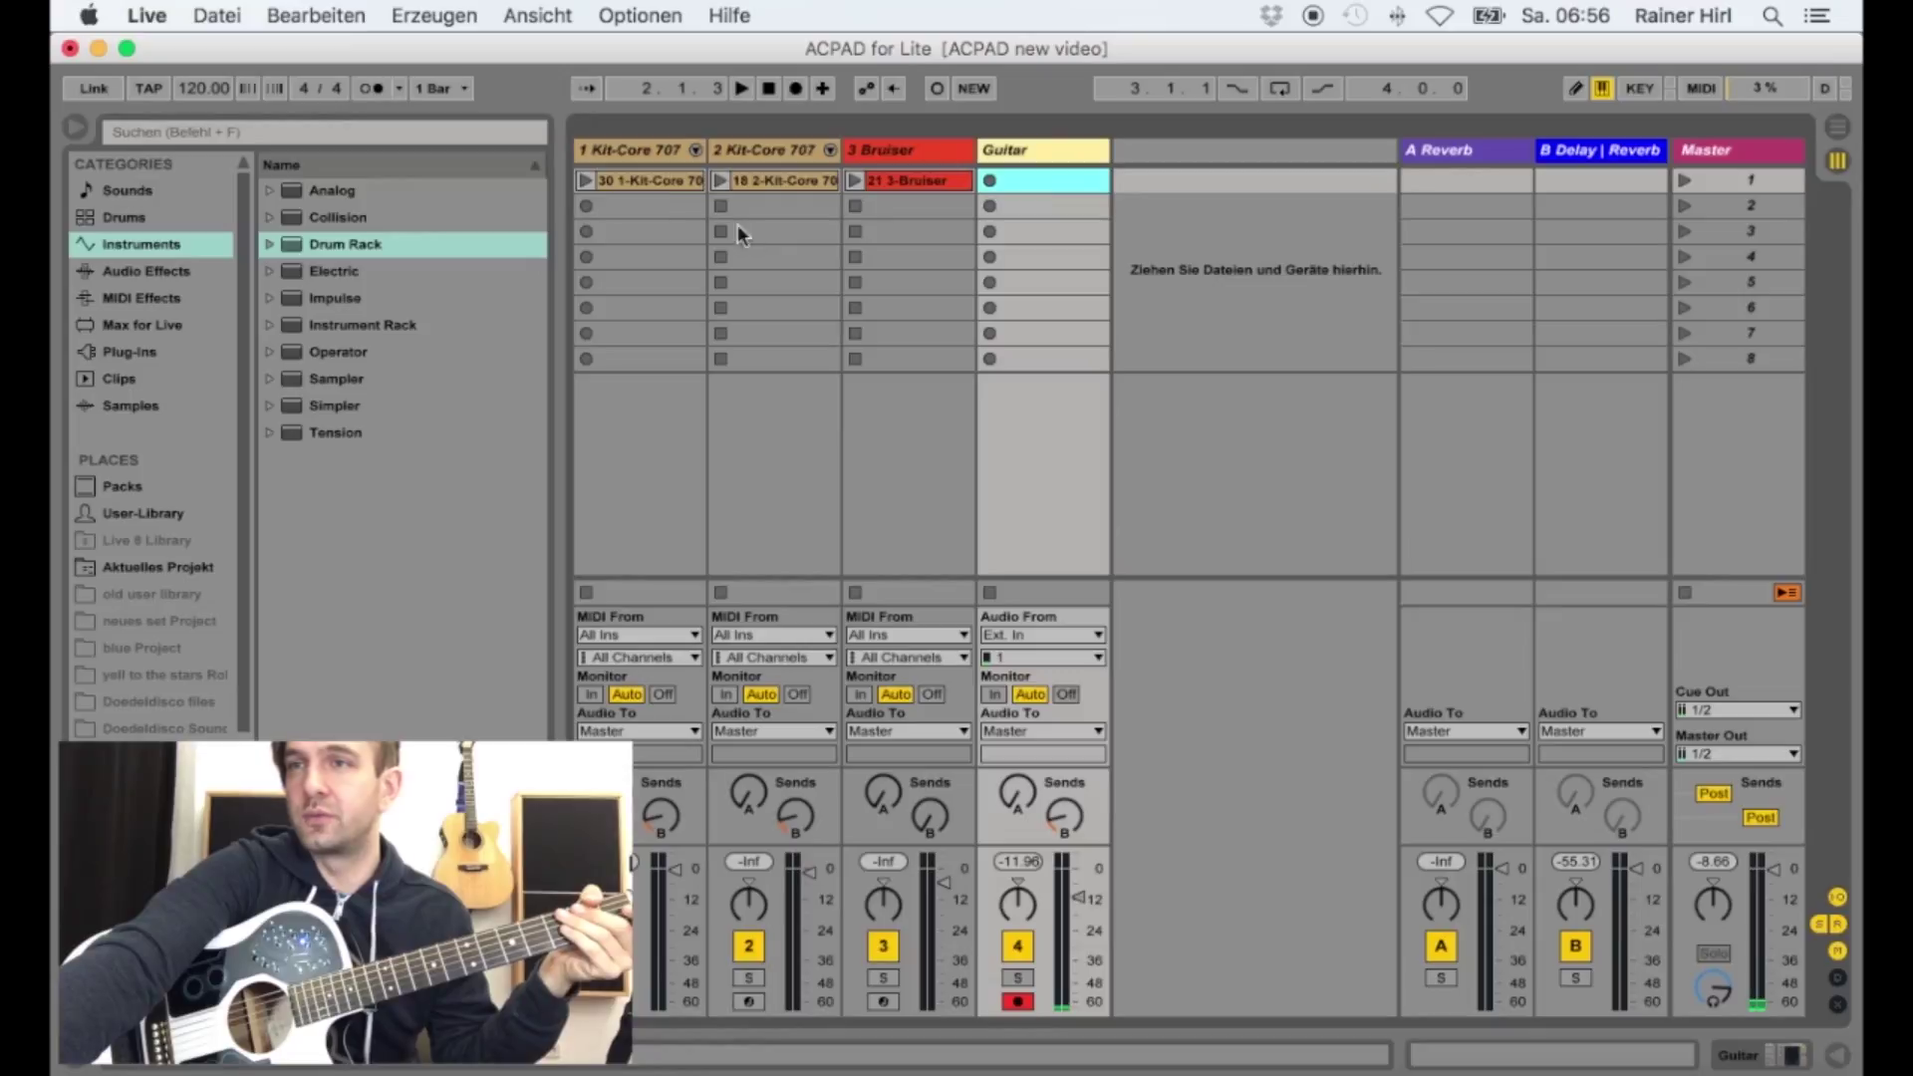
click(588, 184)
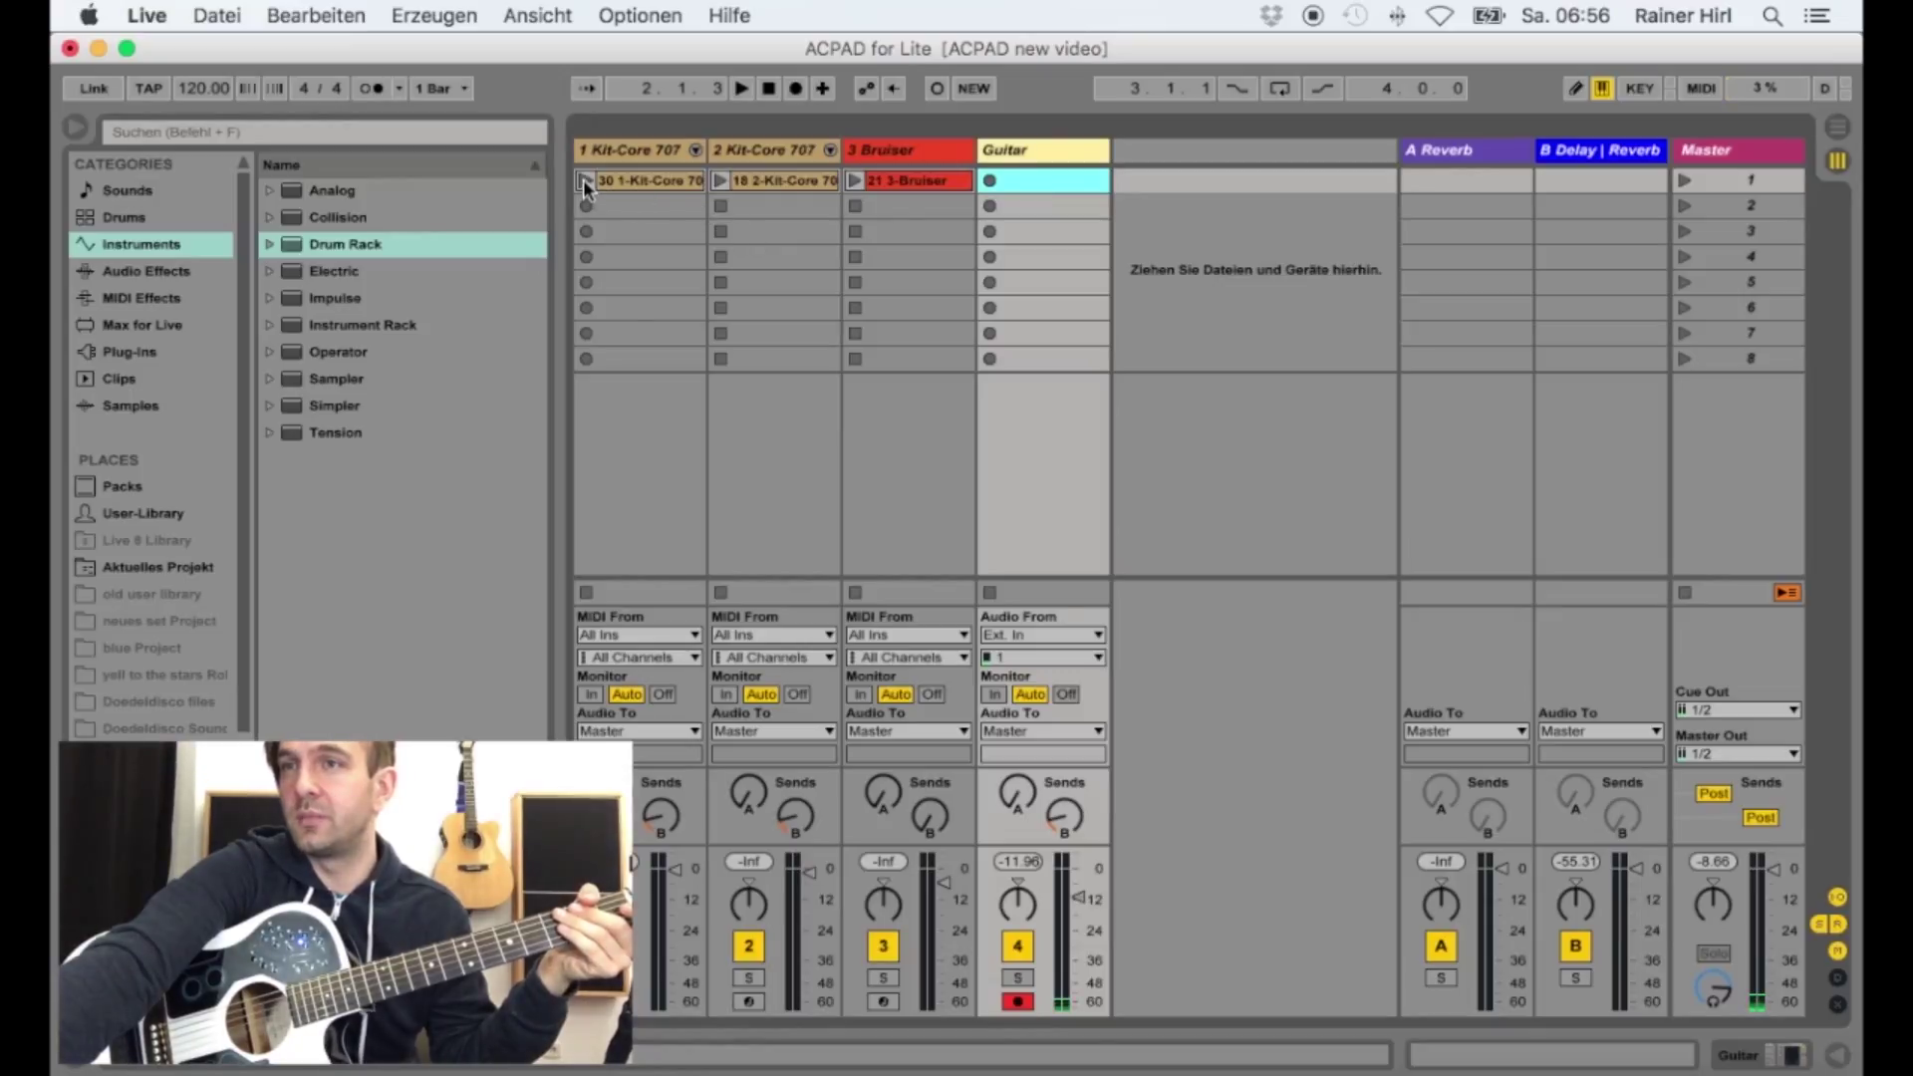
click(722, 180)
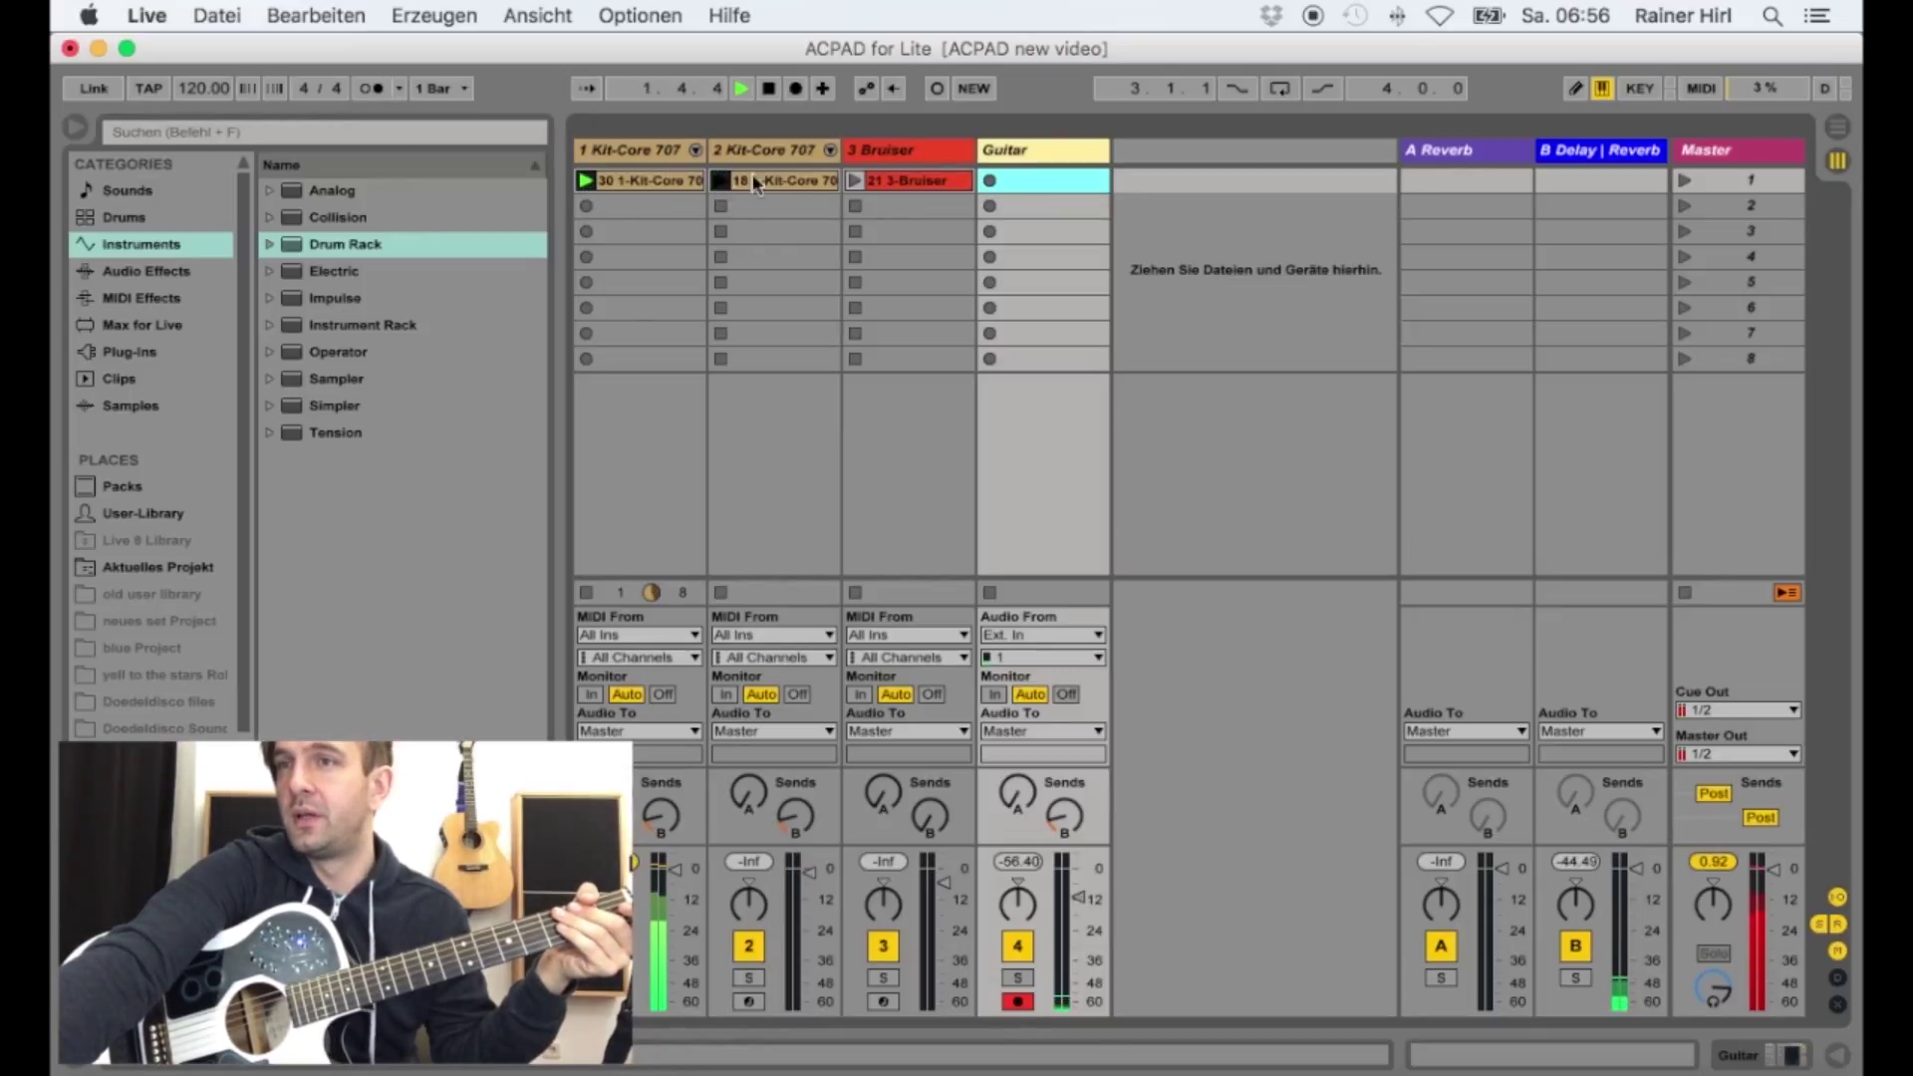
click(855, 181)
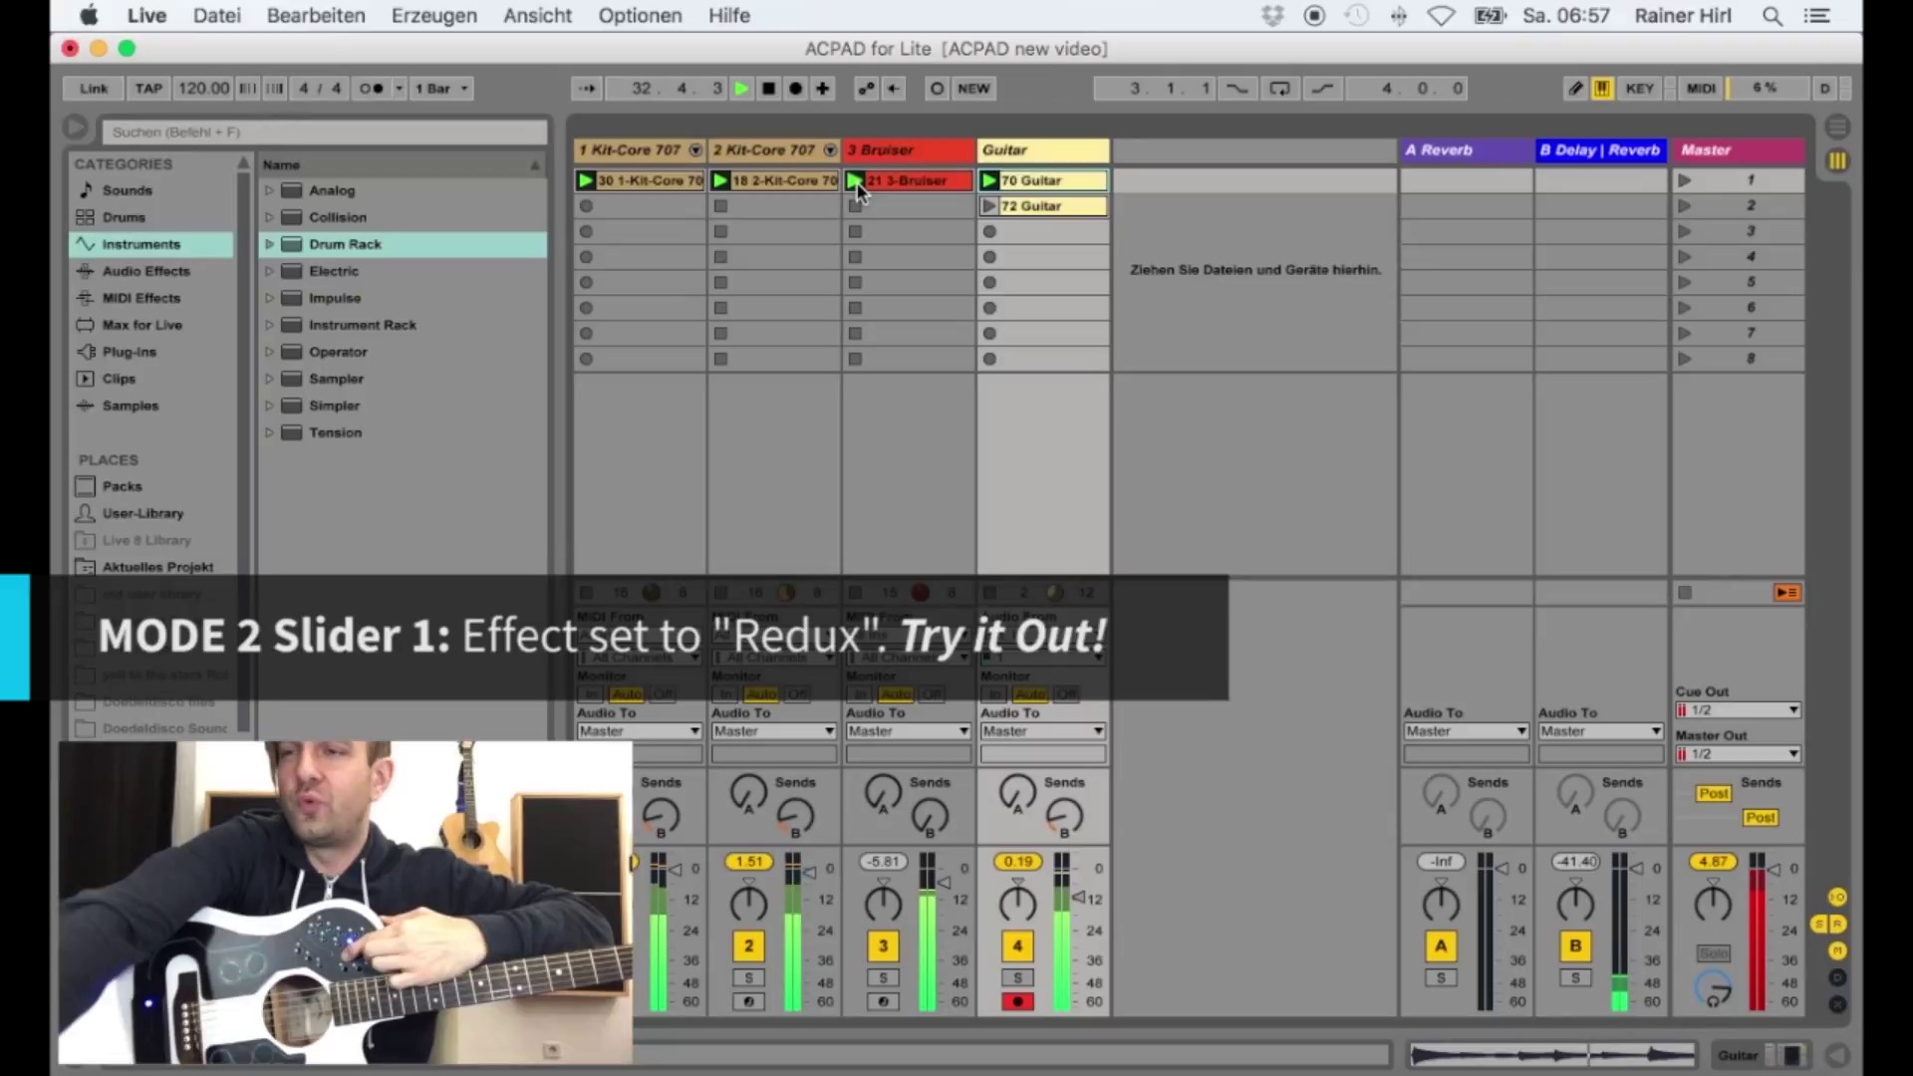
Show the device view and start recording in the second clip slot of the first Kit-Core 707 track.
click(1836, 1054)
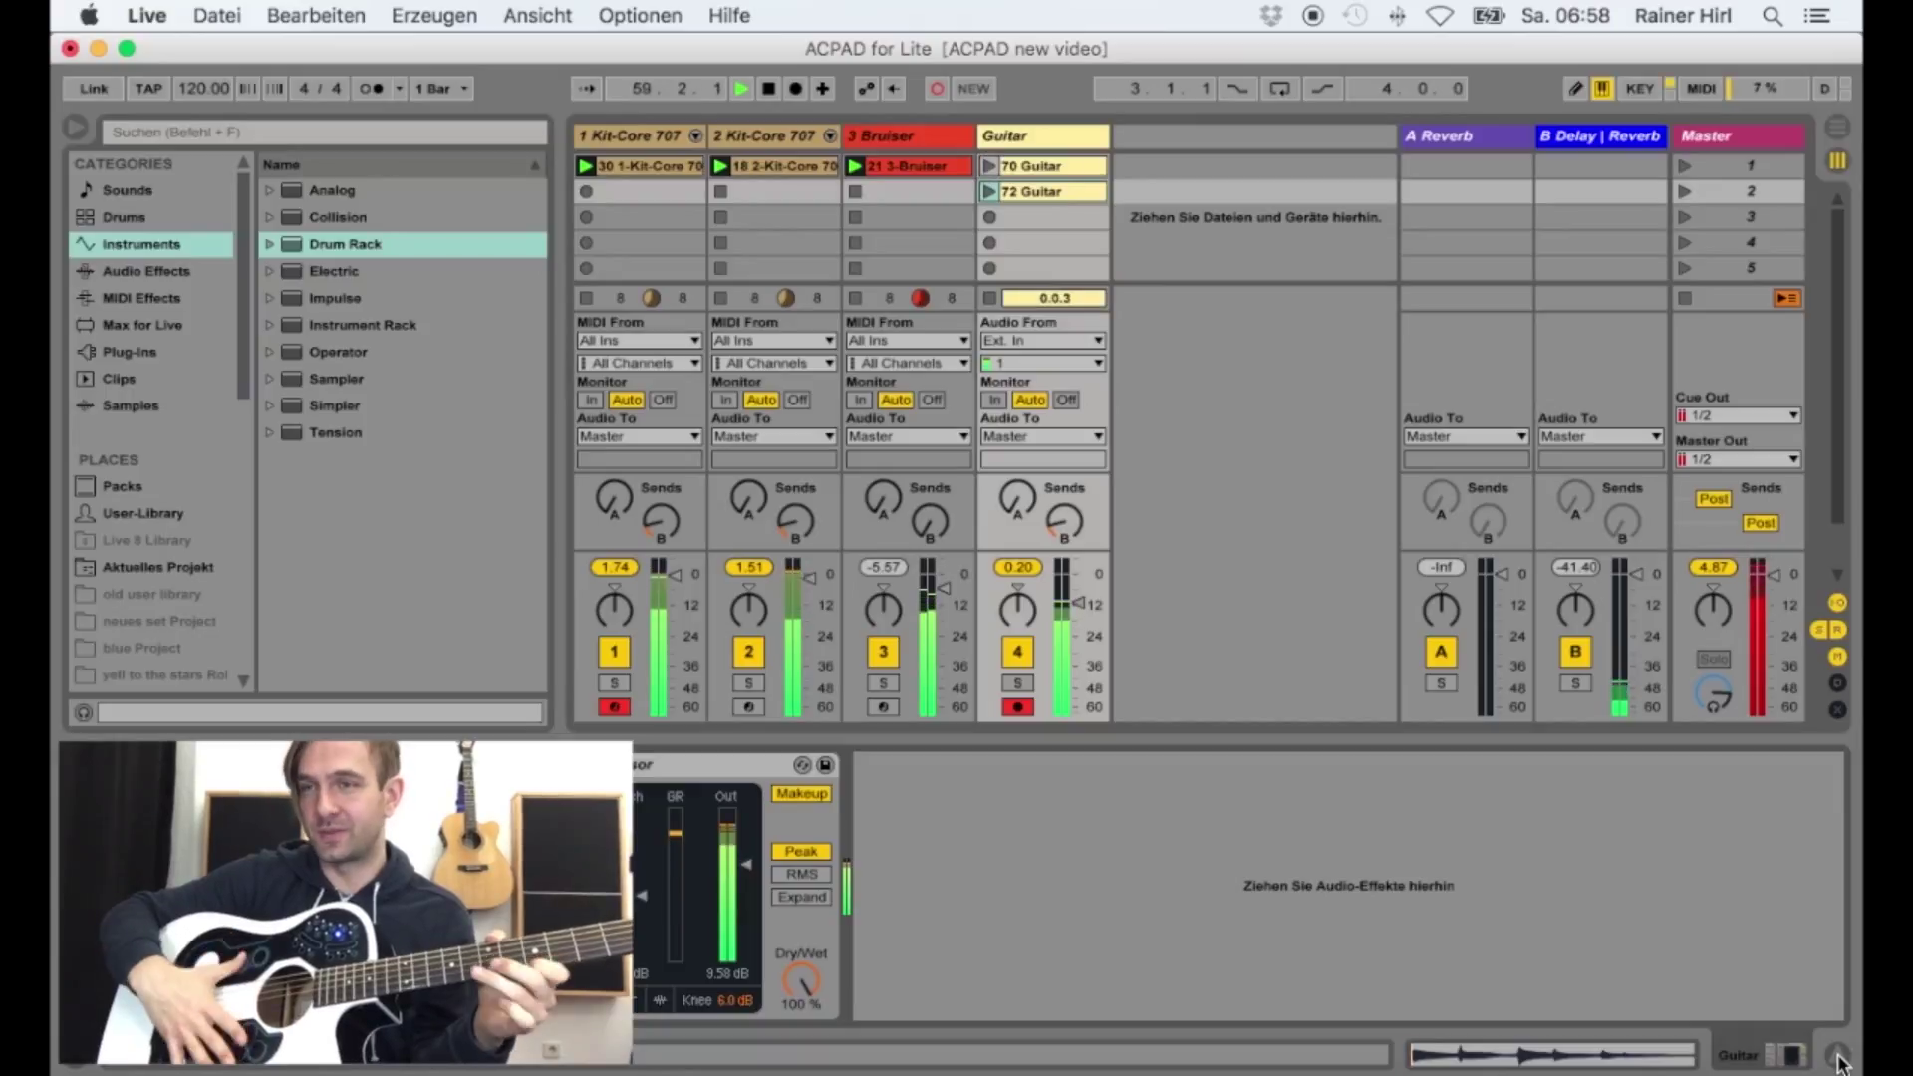
click(586, 185)
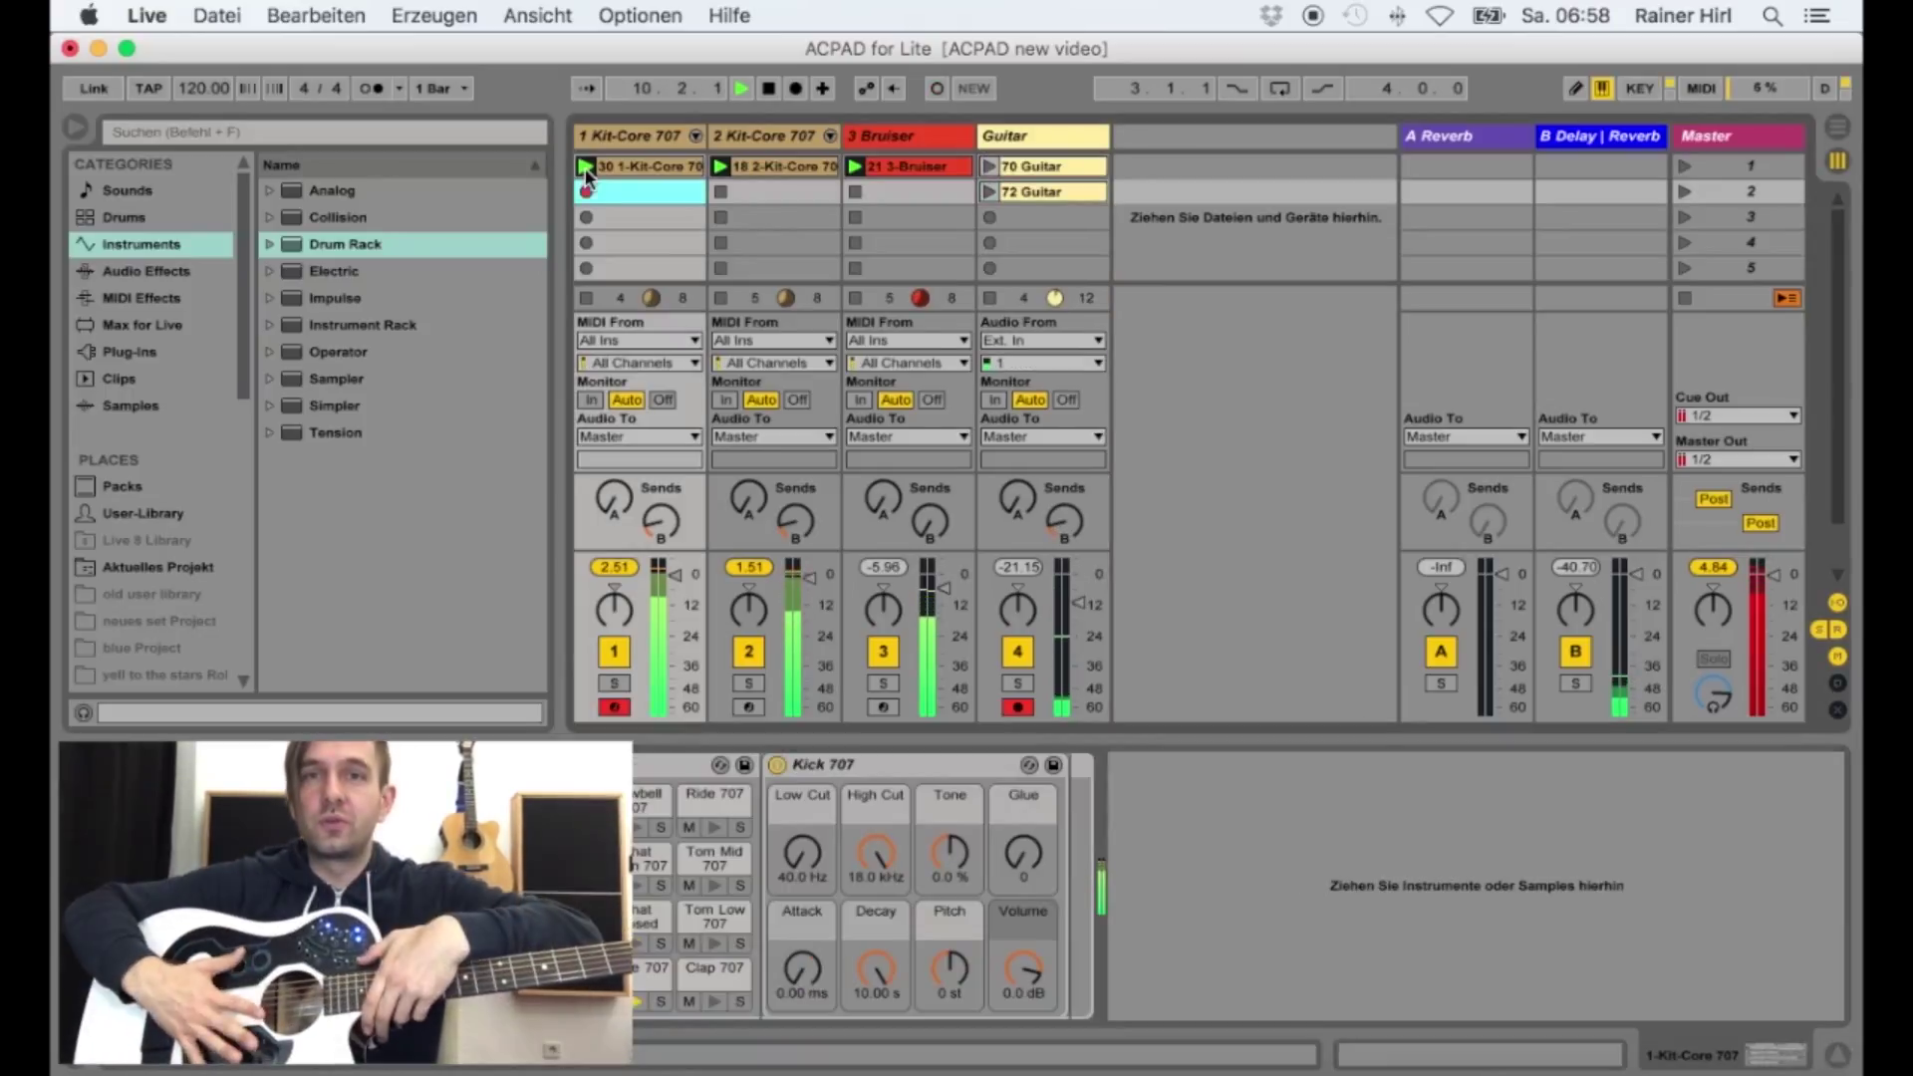